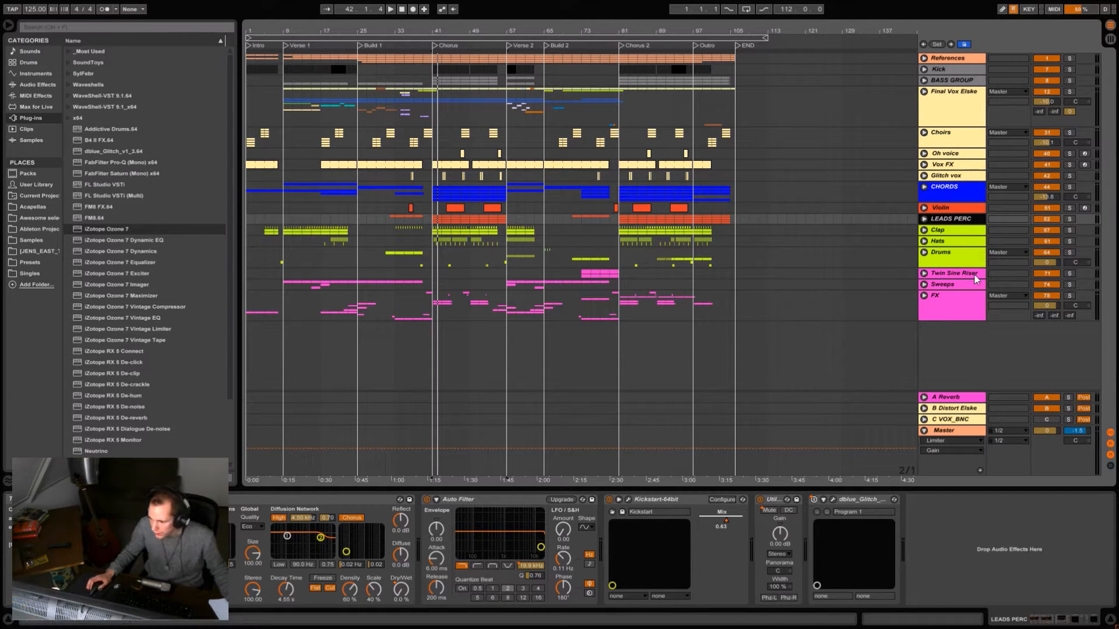
- Expand the FX group in the arrangement to show its individual effect tracks from the intro to Build 1
mouse_move(402, 27)
mouse_down()
mouse_move(405, 48)
mouse_move(465, 41)
mouse_up()
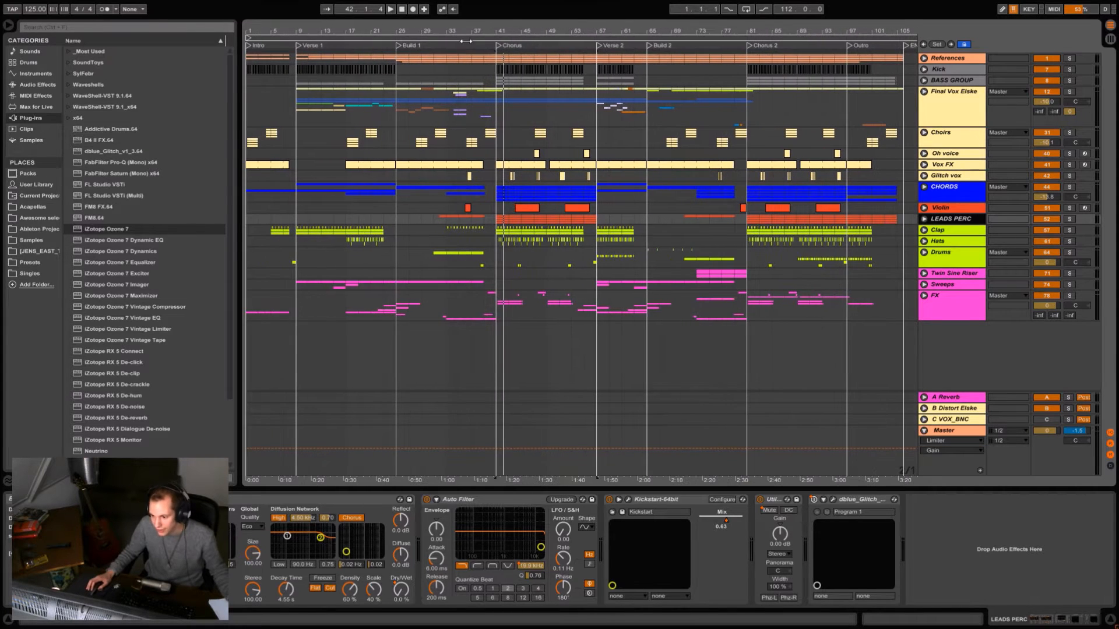
click(295, 284)
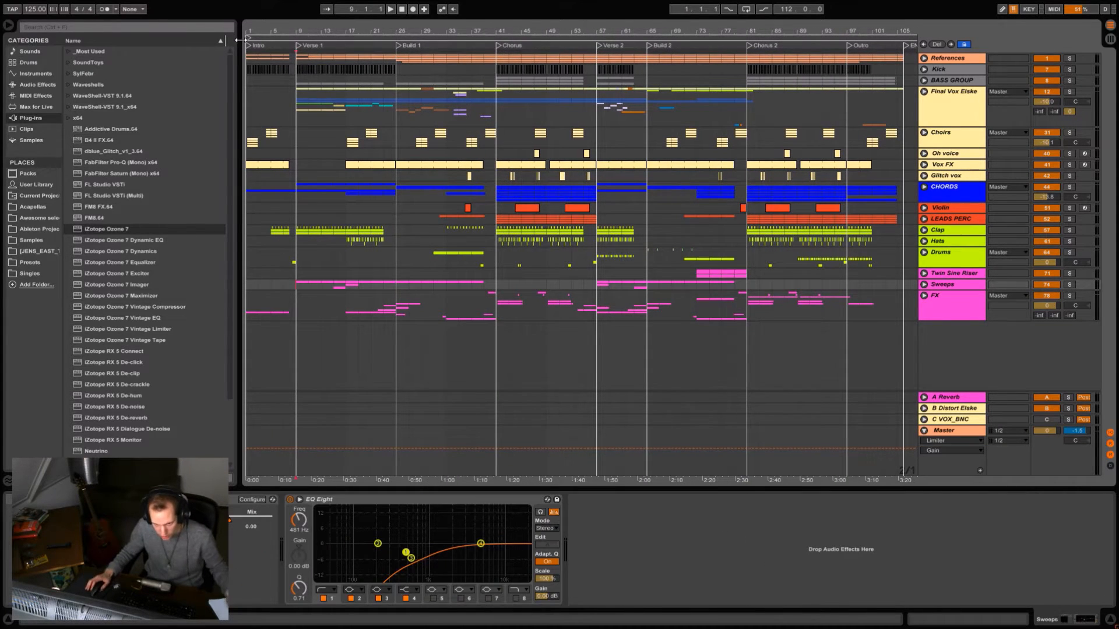
drag(296, 27, 297, 31)
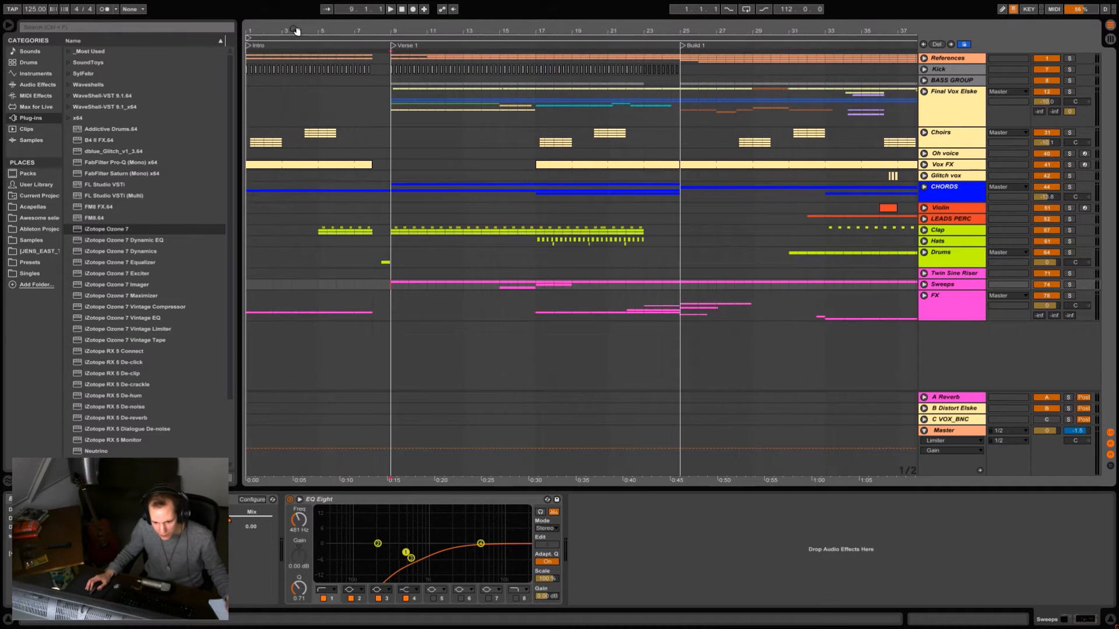
click(247, 307)
click(923, 296)
scroll(432, 300, down, 3)
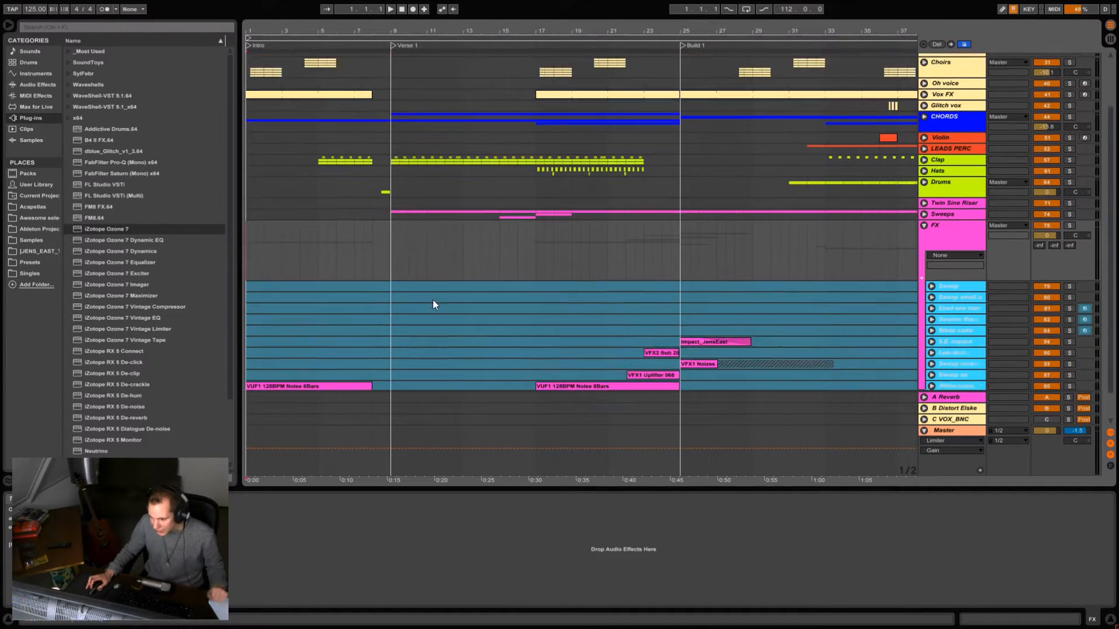
scroll(433, 303, up, 1)
scroll(554, 285, down, 2)
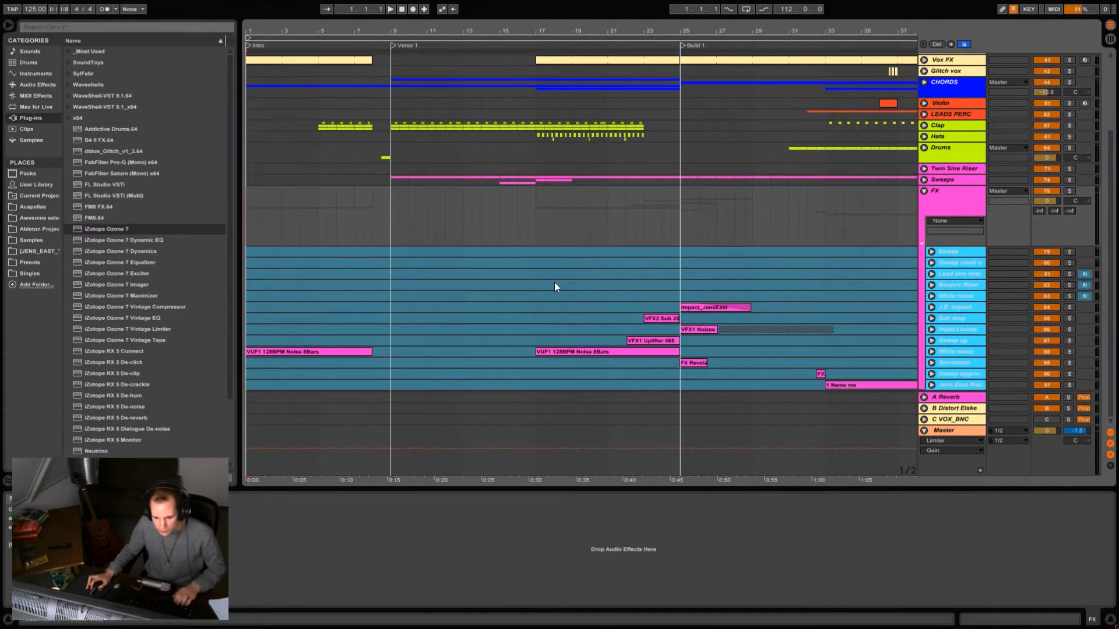
- Play the arrangement from the start of the intro with the FX tracks in view up to Verse 2
click(395, 34)
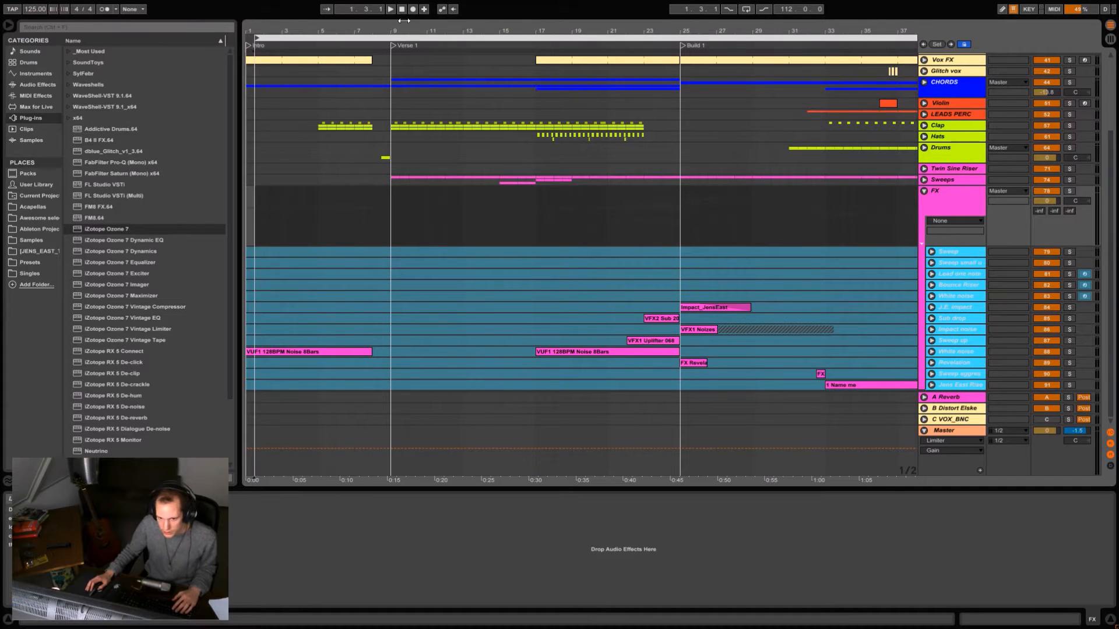
drag(382, 30, 382, 17)
click(249, 296)
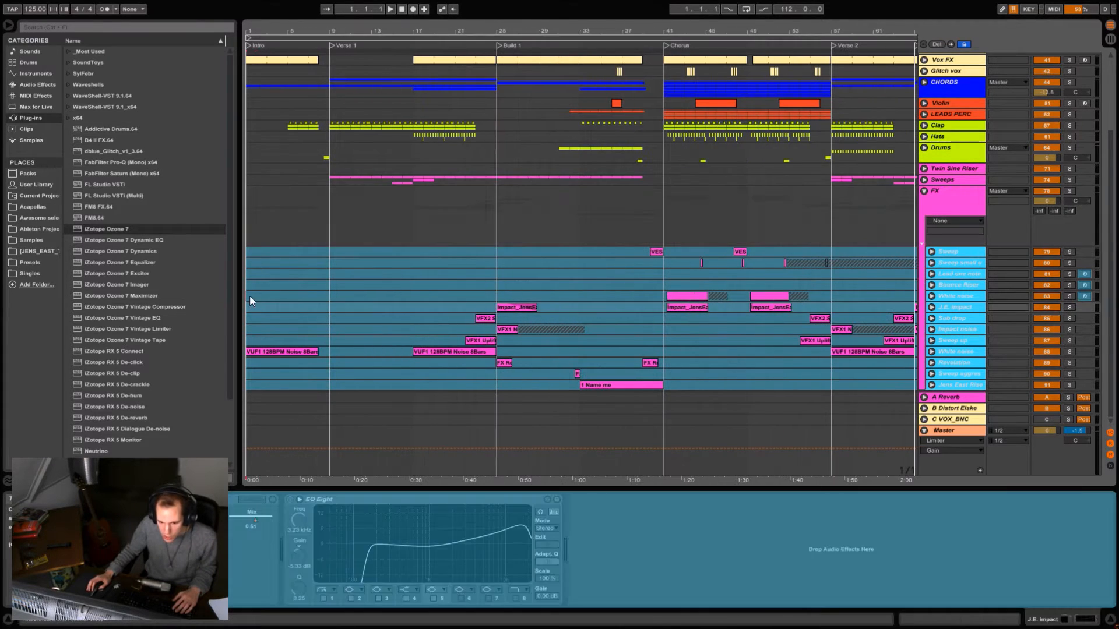
key(space)
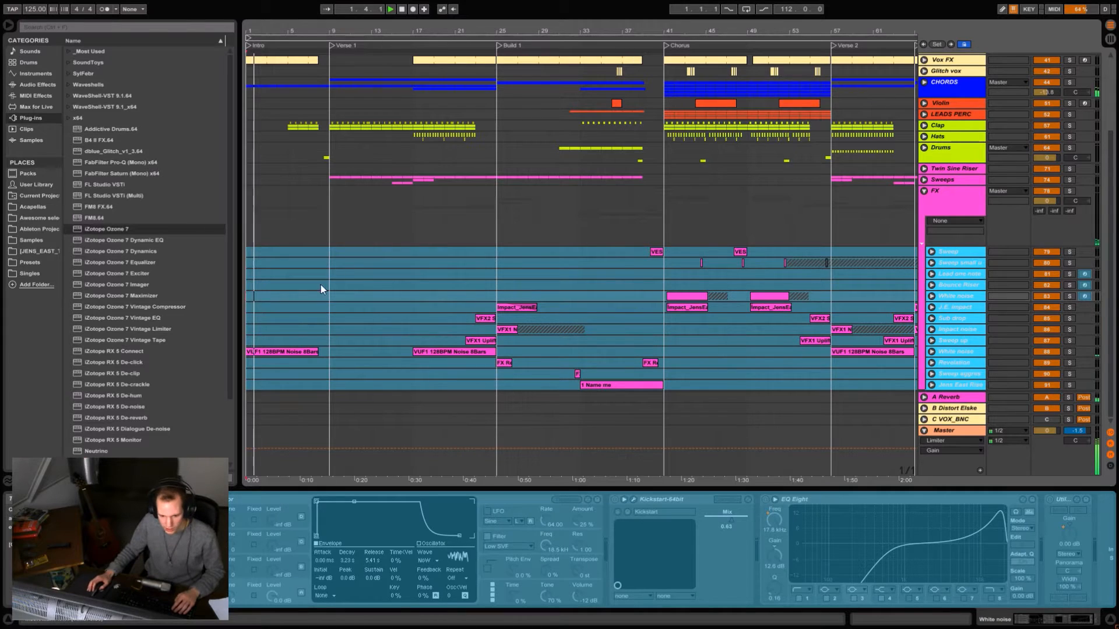
scroll(350, 265, up, 6)
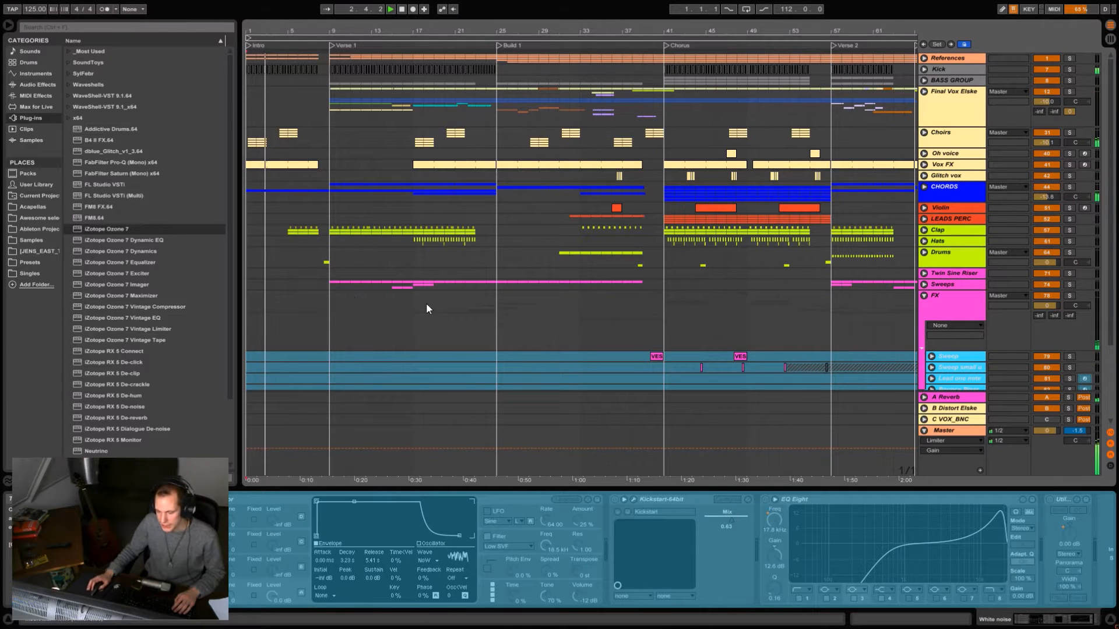
scroll(399, 274, down, 6)
- Play the song from the start of Verse 1 and expand the Sweeps group to show its three audio tracks
click(327, 174)
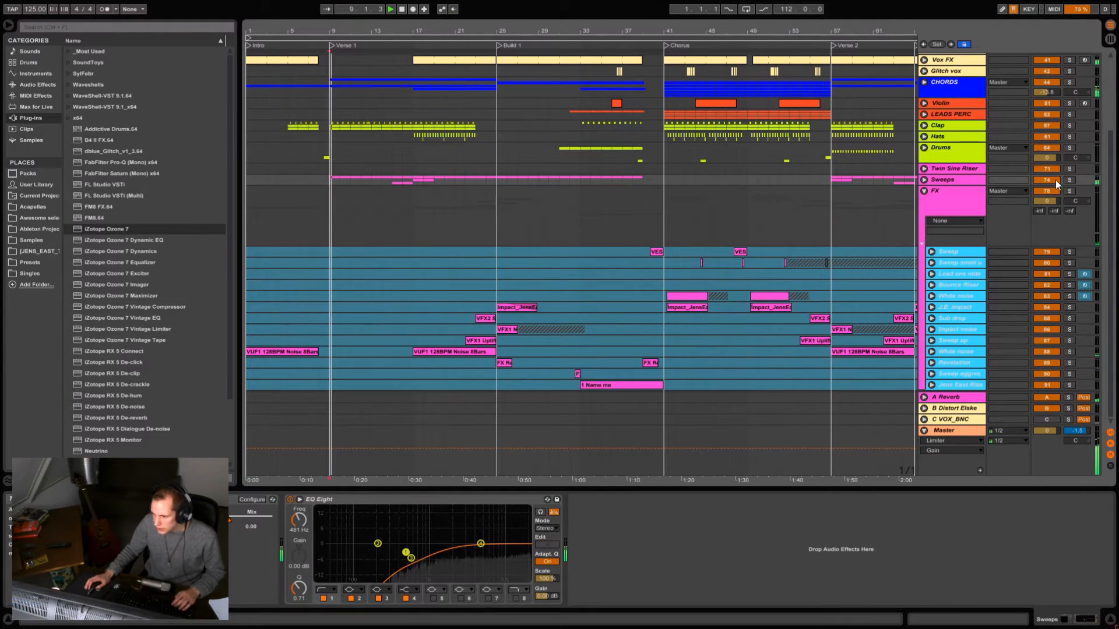
click(923, 180)
scroll(571, 265, down, 6)
scroll(783, 180, up, 3)
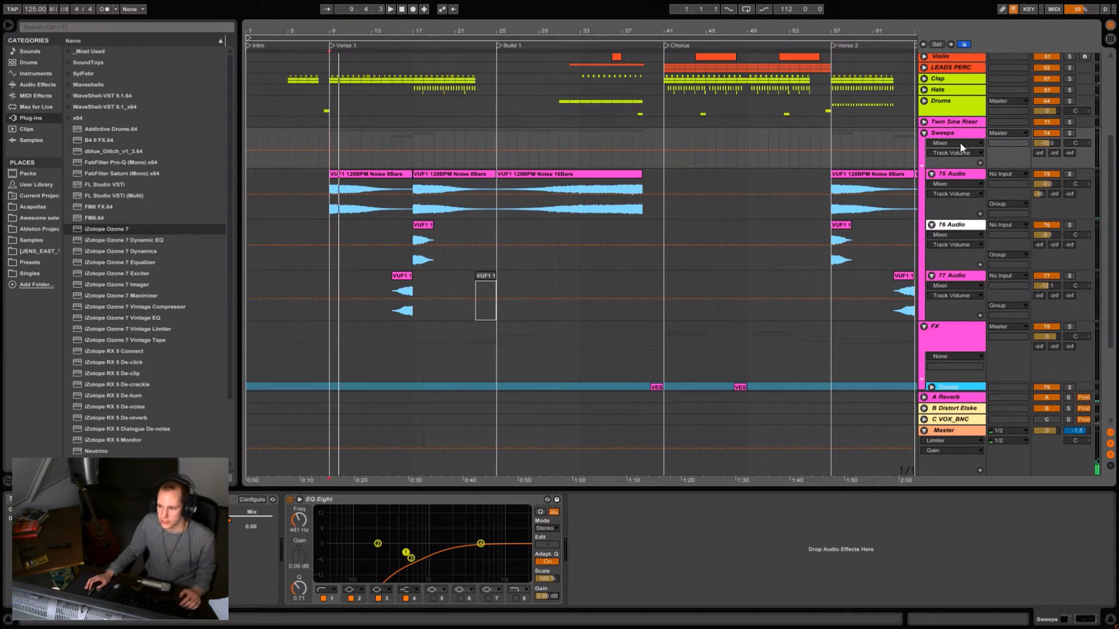
- Open the Kickstart plug-in on the Sweeps group, show its Mix automation across the song, and move the plug-in window clear of the clips
click(957, 133)
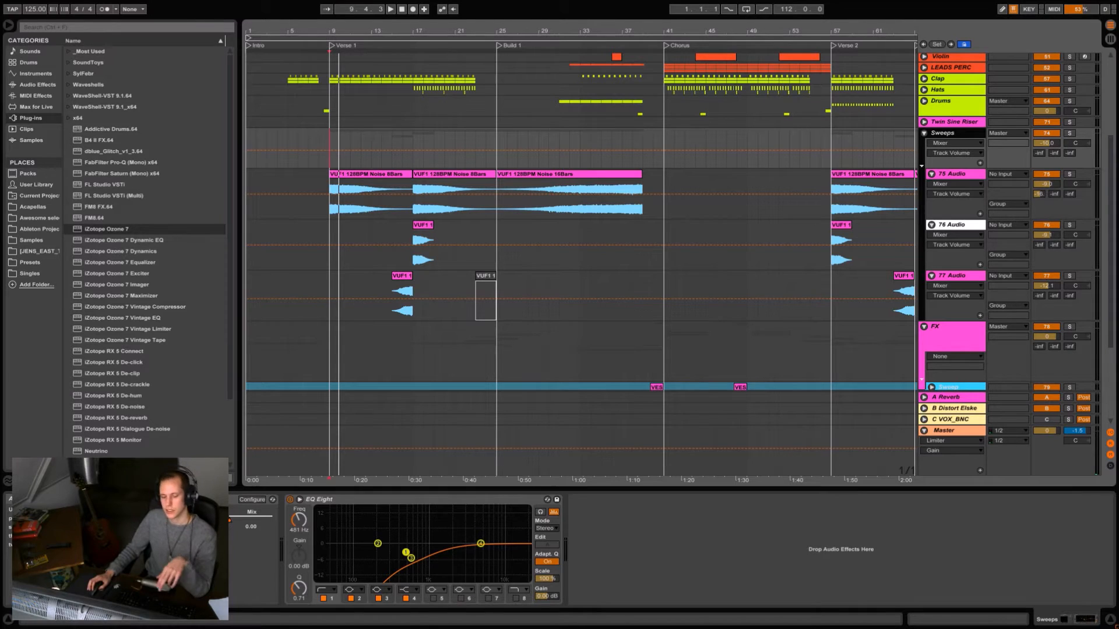
click(169, 499)
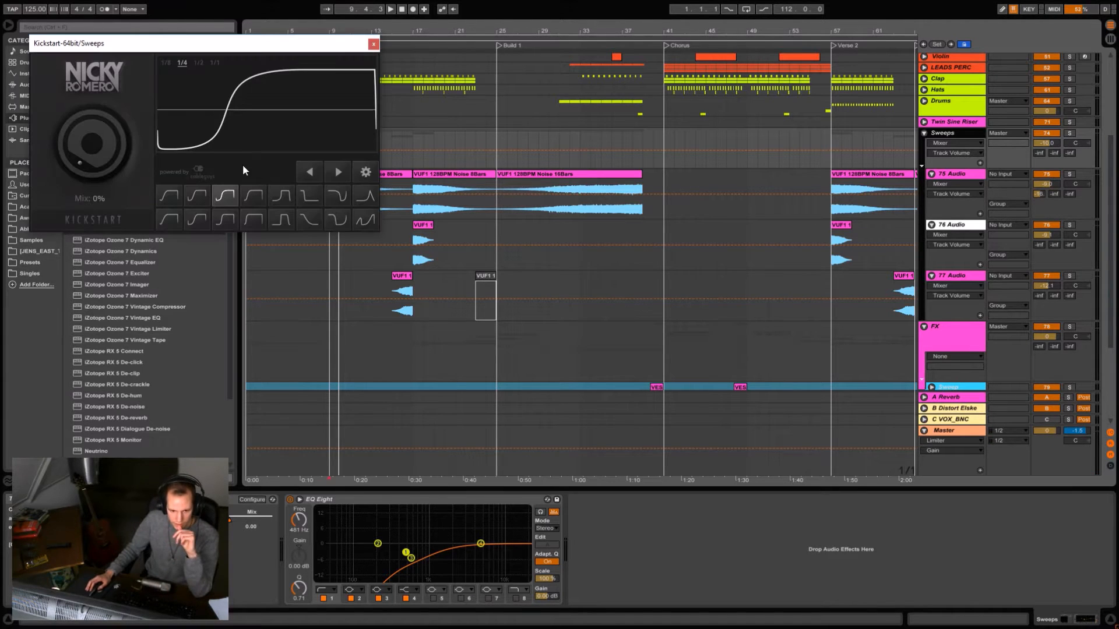
click(230, 520)
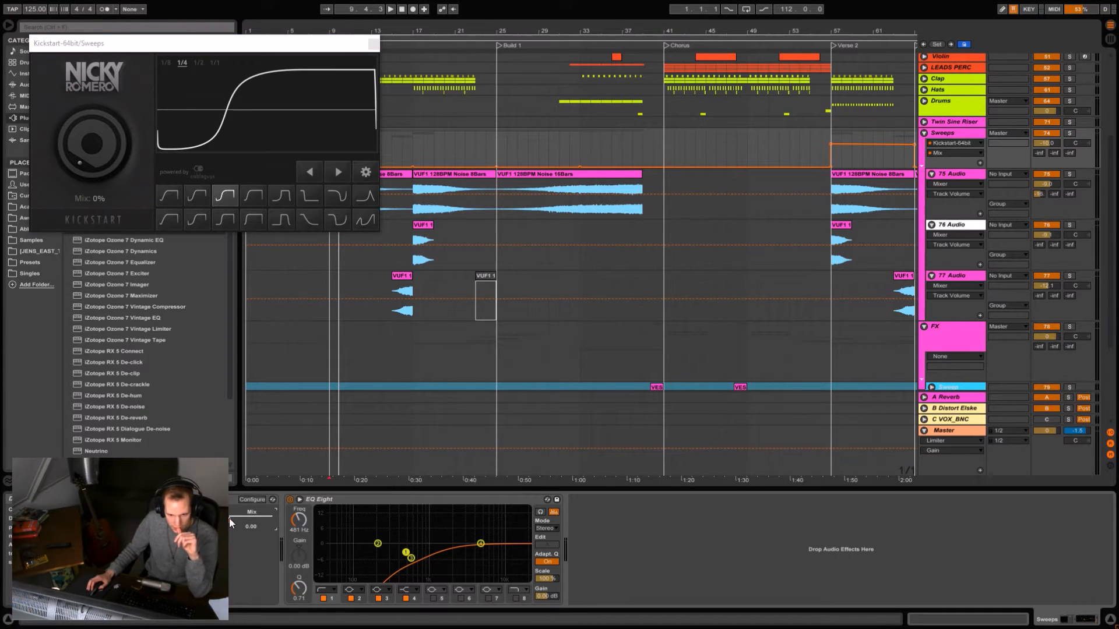
drag(514, 30, 508, 7)
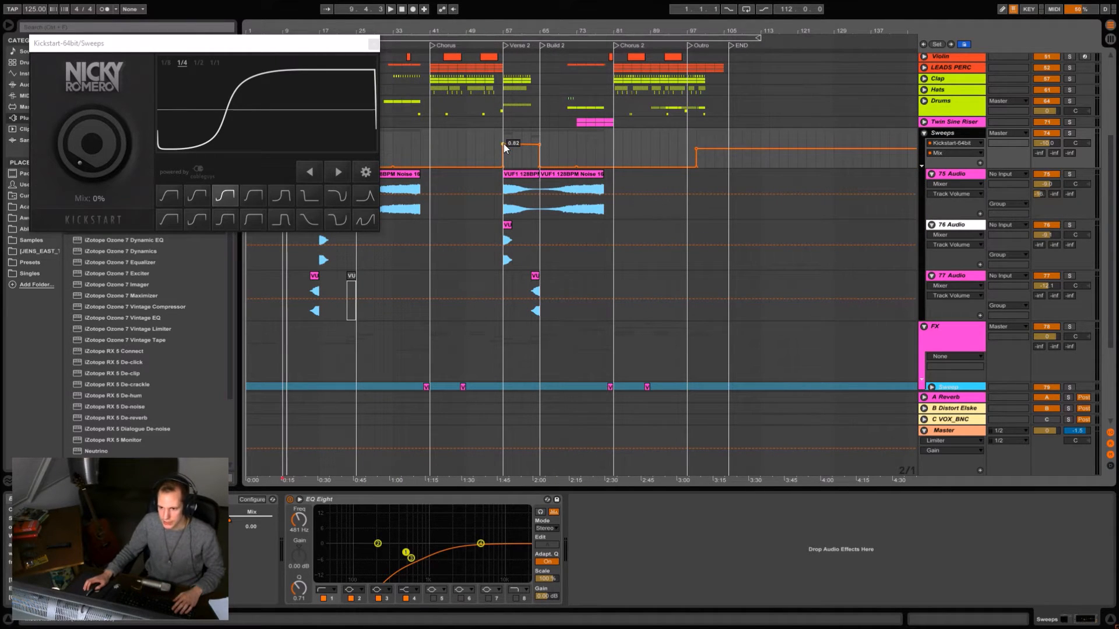
drag(301, 45, 941, 222)
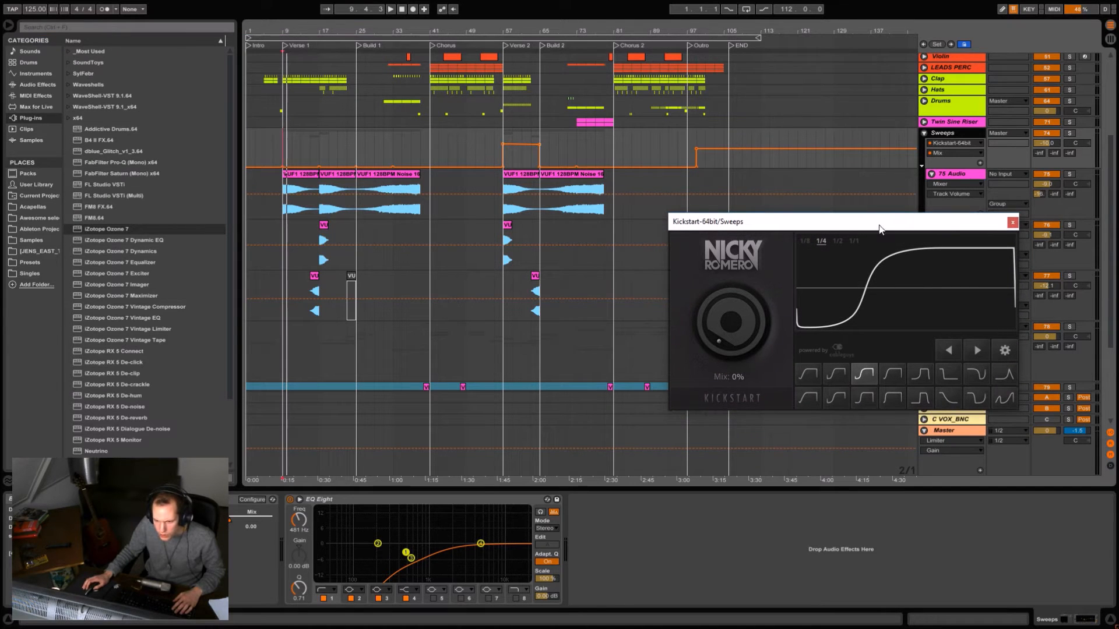
- Listen to the sweeps at bar 17 of Verse 1 and at the start of Verse 2 to compare the sidechain effect
click(325, 149)
key(space)
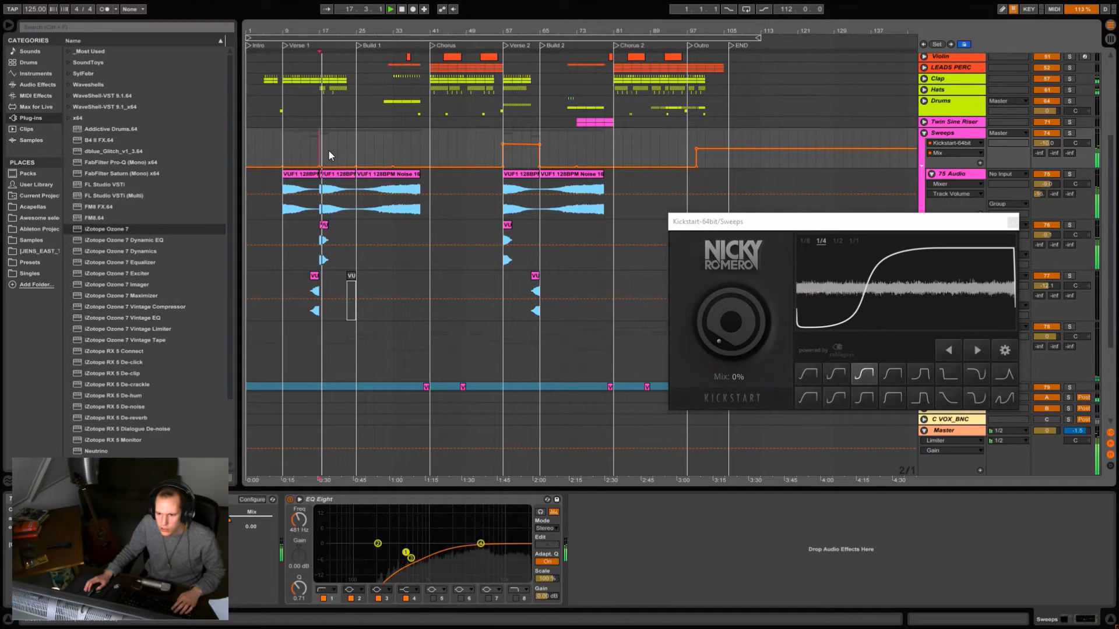
click(500, 212)
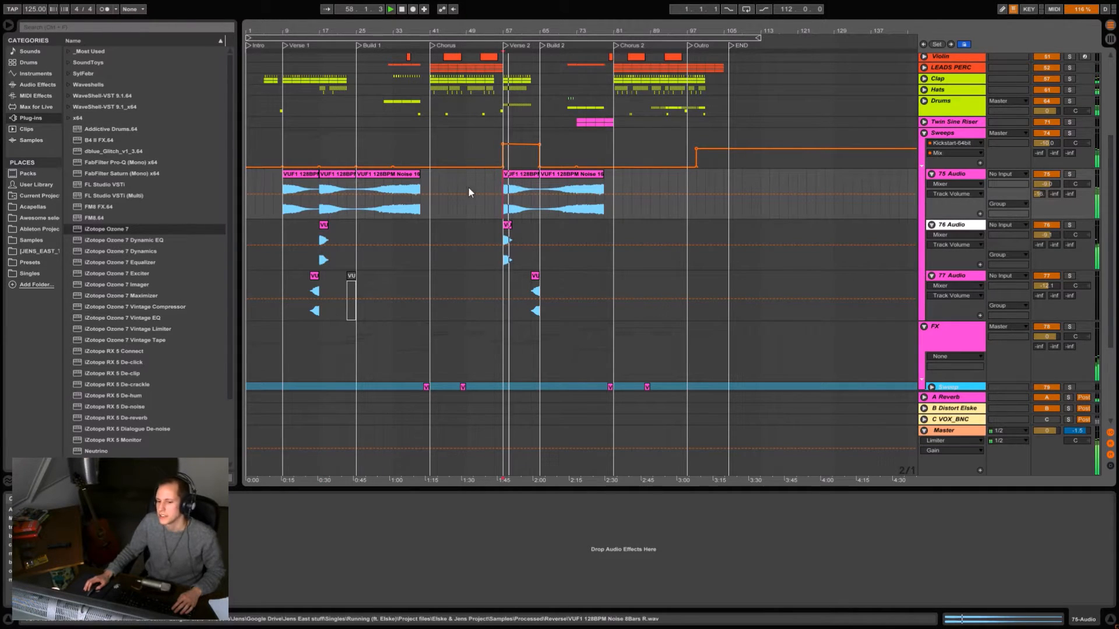
scroll(487, 232, up, 5)
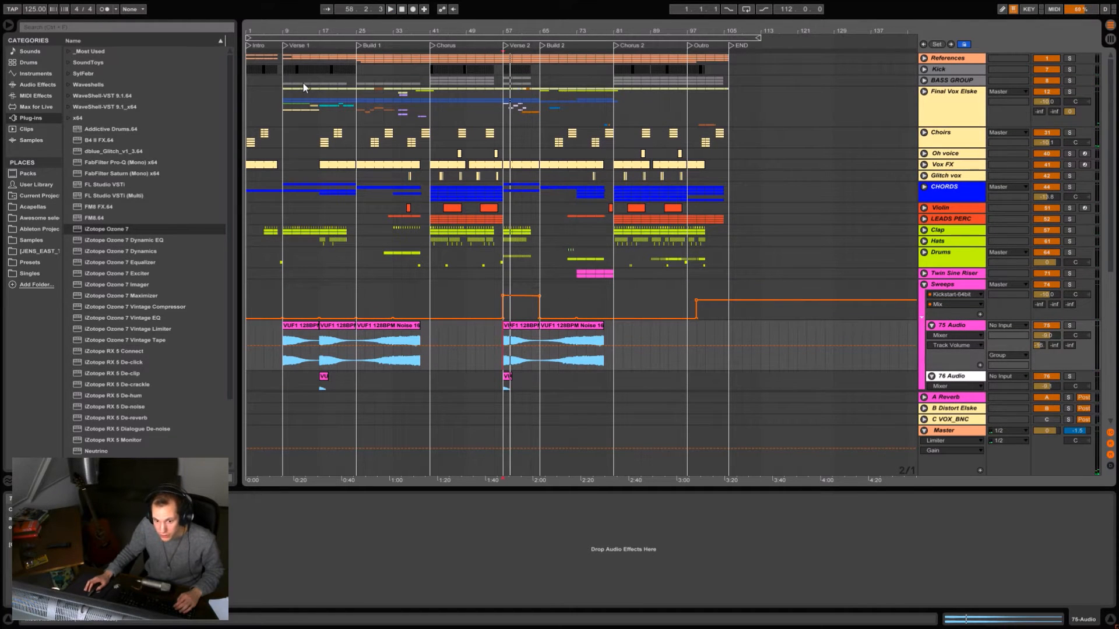
- Inspect the BASS GROUP's Kickstart for the Verse 1 section and close the Kickstart window of the Sweeps group
drag(282, 82, 358, 78)
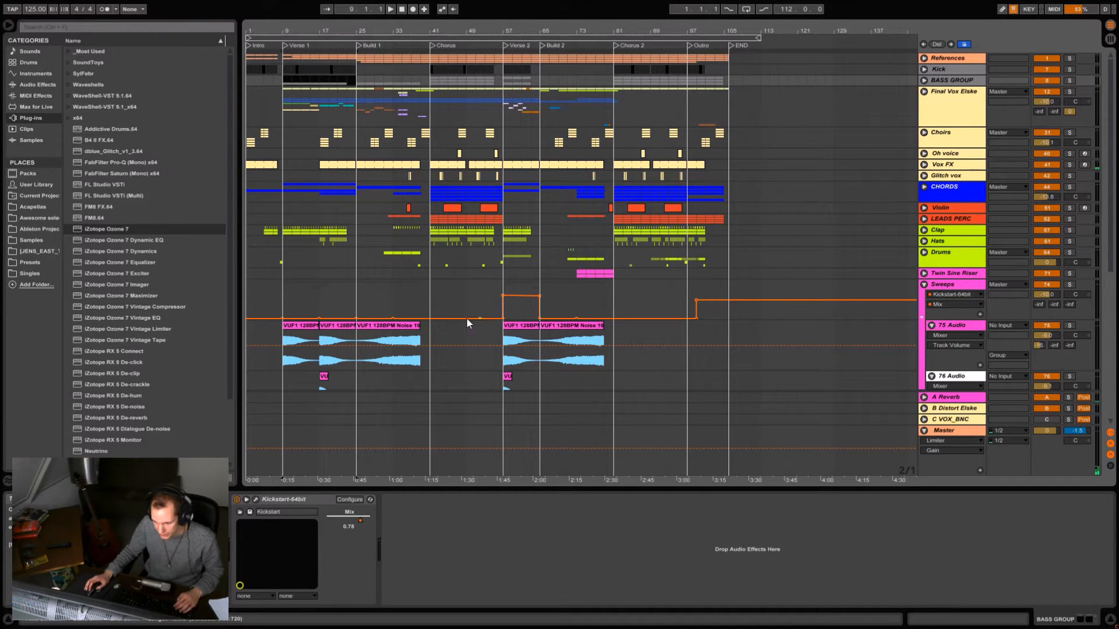
scroll(846, 243, down, 4)
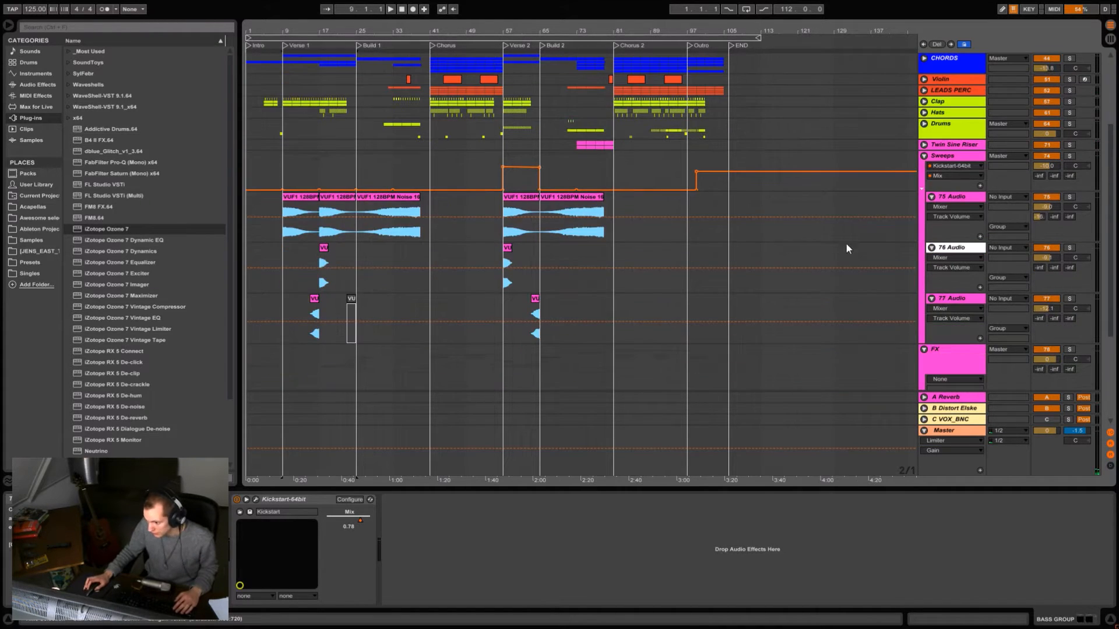
click(925, 157)
double_click(932, 155)
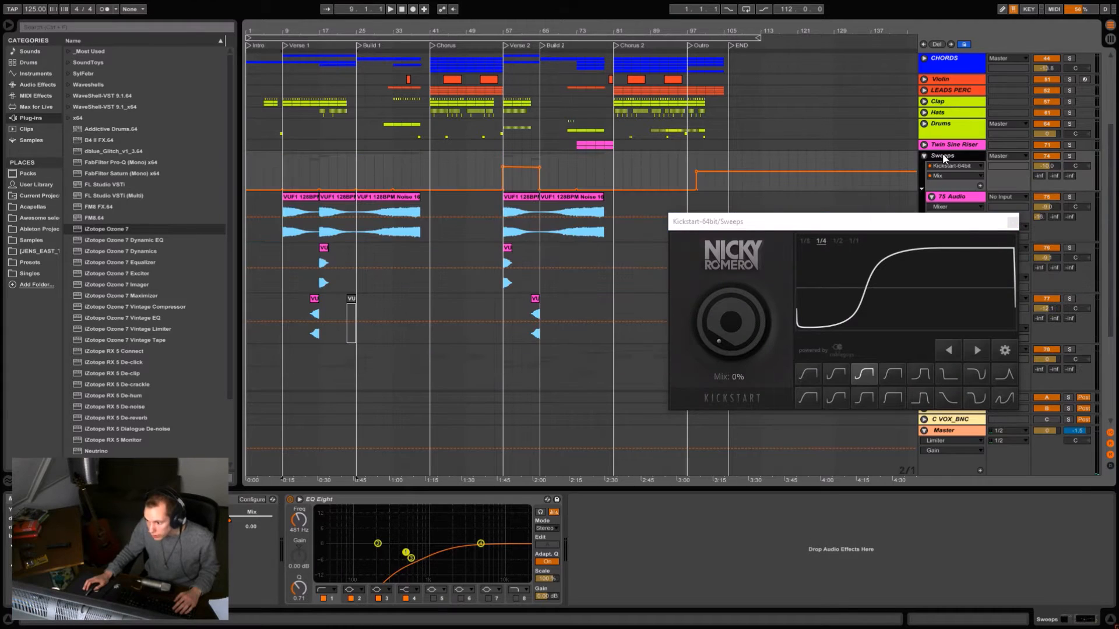
click(1013, 222)
- Audition two sweep tracks in solo: 75 Audio from the start of Verse 1 and 76 Audio from bar 17
click(948, 198)
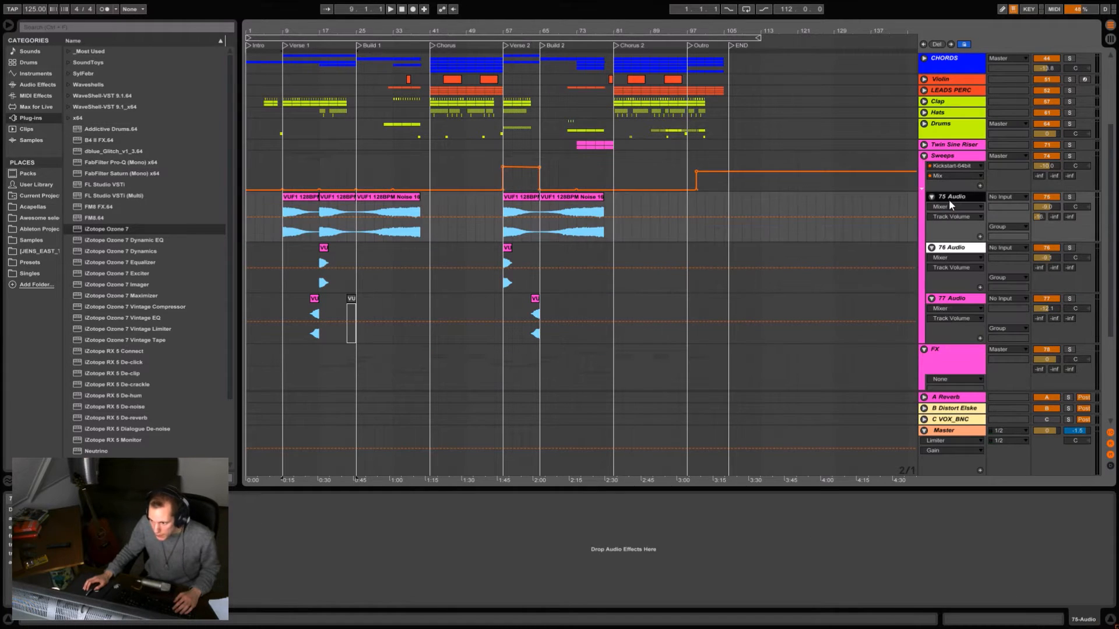
click(281, 232)
click(1070, 196)
key(space)
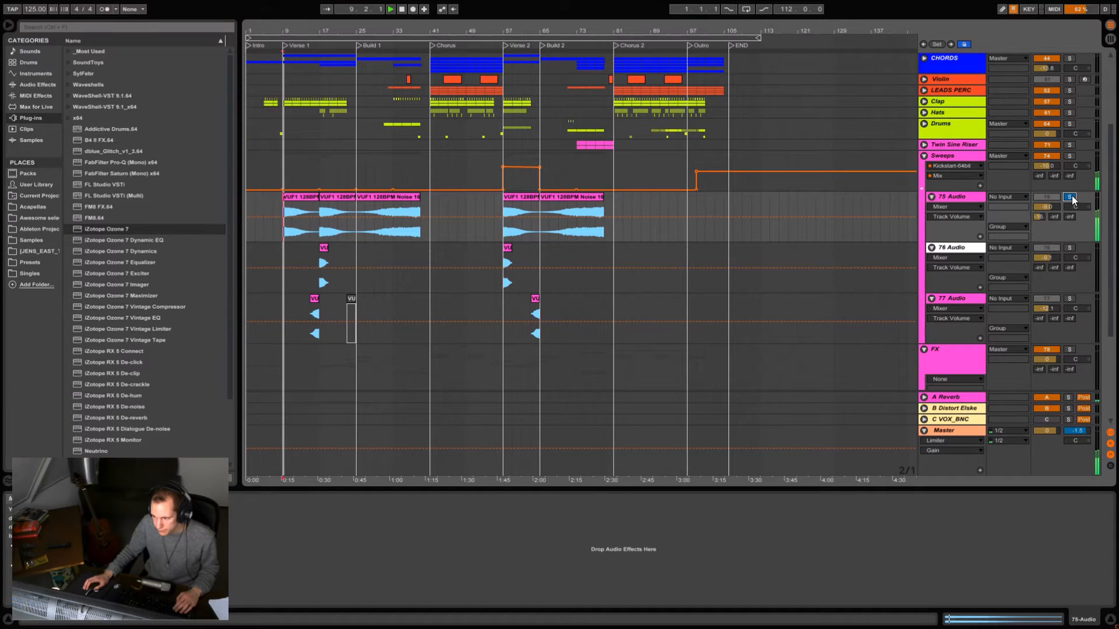
click(320, 285)
click(1069, 248)
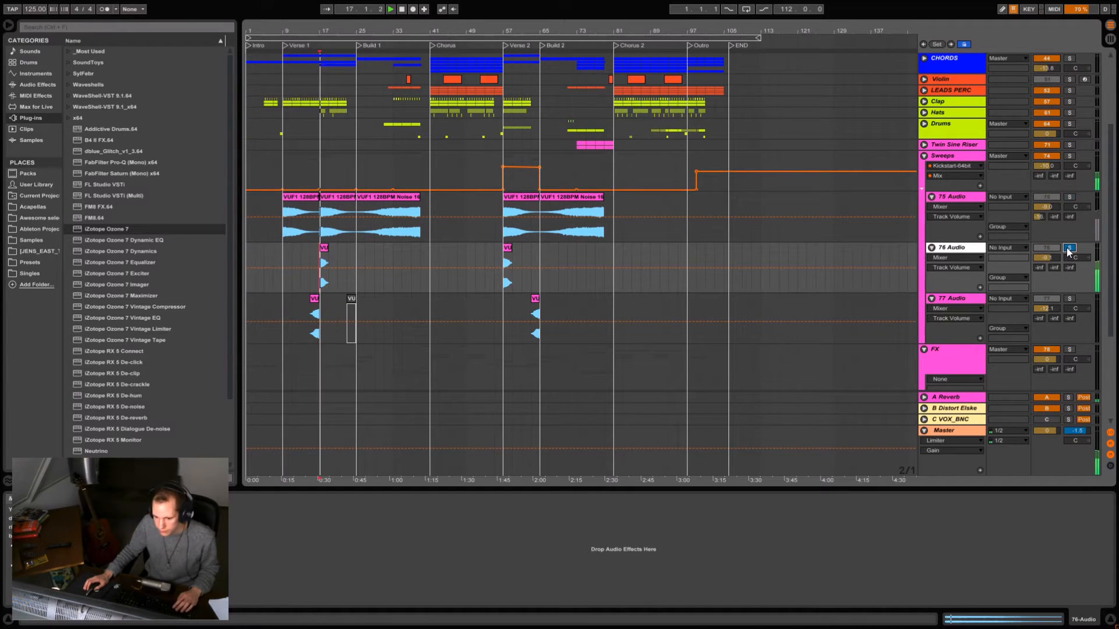
- Audition the first reversed sweep clip on the 77 Audio track in solo and turn the solo off
drag(338, 322, 310, 321)
click(1070, 298)
key(space)
key(space)
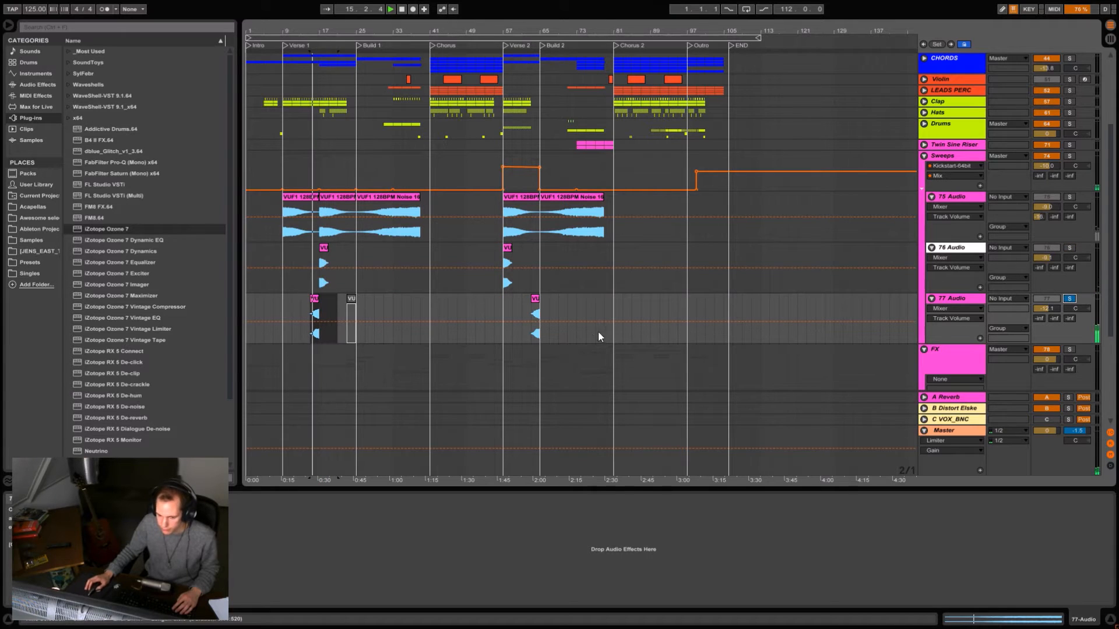
click(1069, 299)
- Collapse the Sweeps group and stop playback
scroll(350, 269, down, 4)
scroll(901, 148, up, 3)
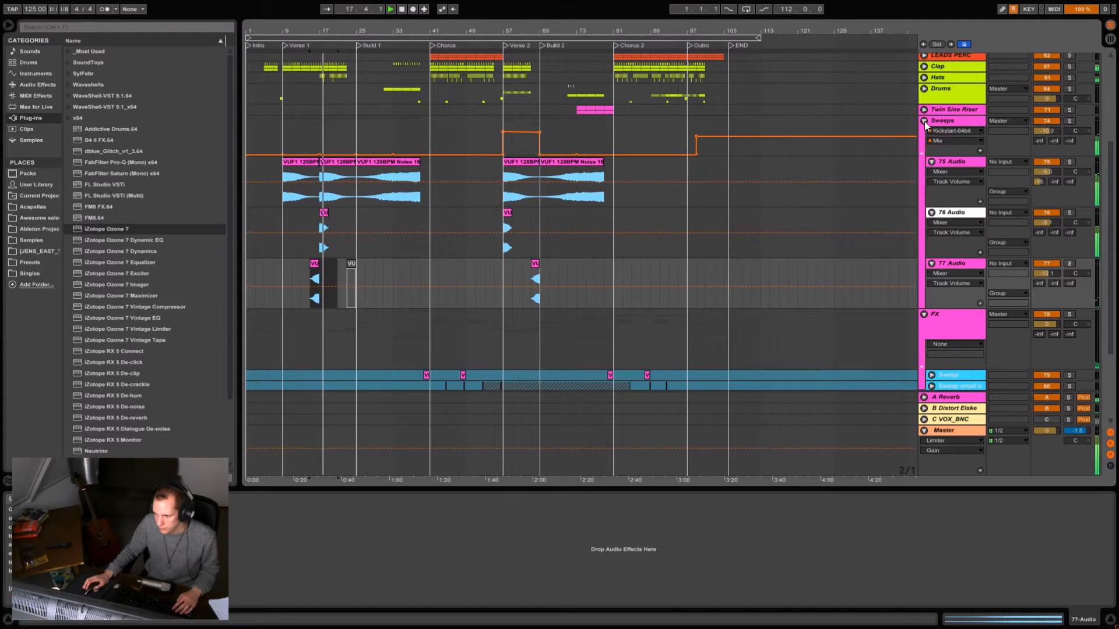
click(924, 122)
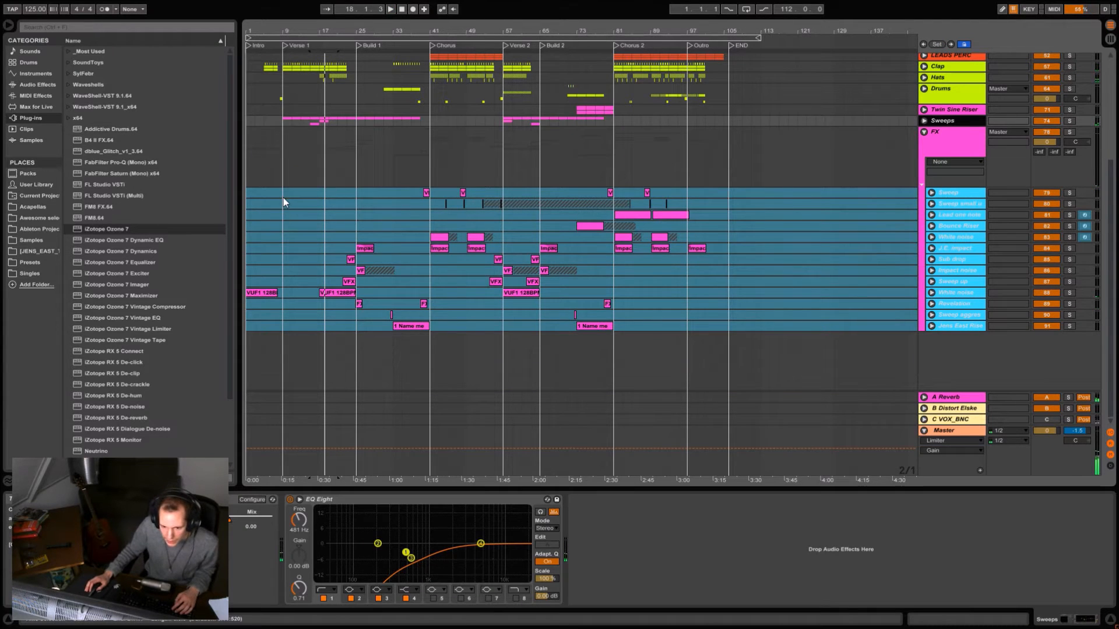
key(space)
- Audition the FX group's Sweep track in solo on its uplifter clip just before the chorus, and turn the solo off
click(338, 292)
click(425, 193)
click(1070, 193)
key(space)
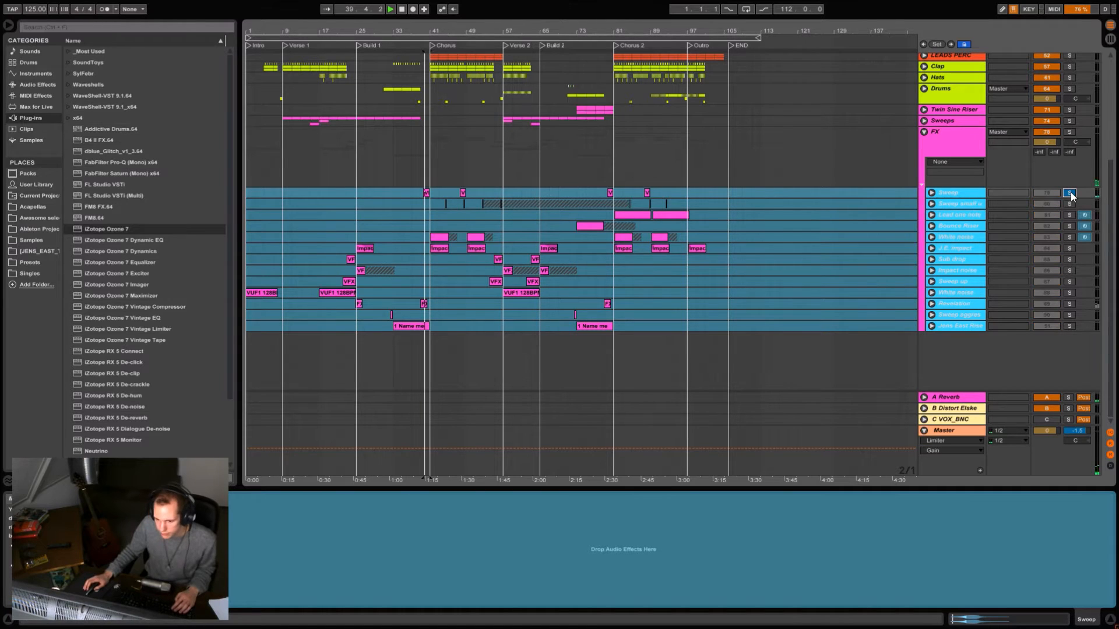
click(1069, 193)
- Expand the Sweep small up track and play its first clip in the chorus, toggling its solo
click(931, 203)
click(1069, 203)
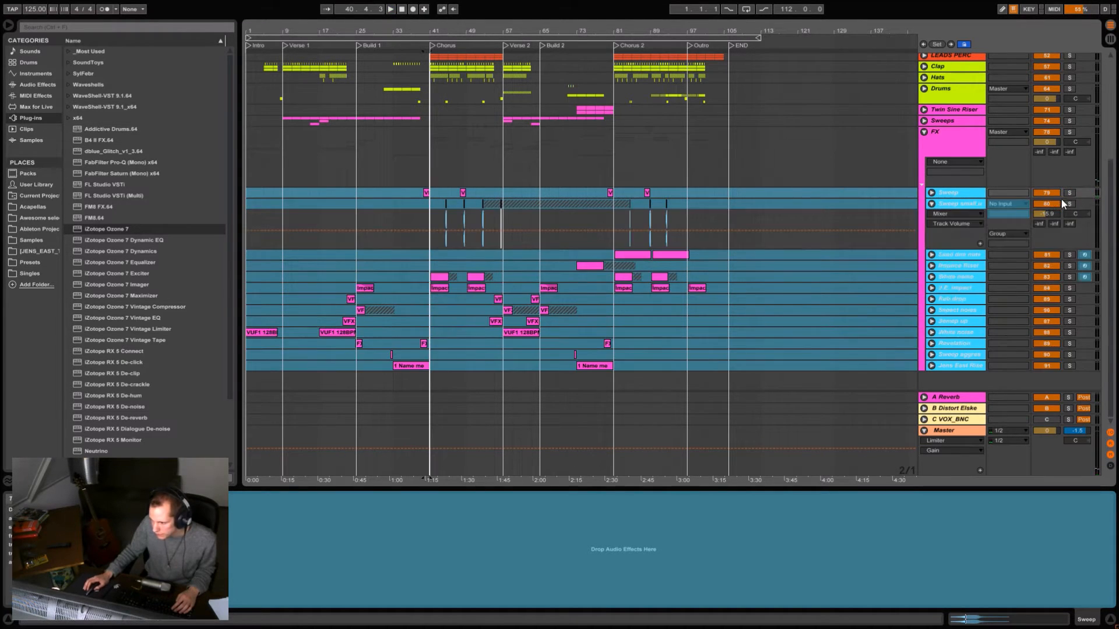
drag(437, 36, 452, 116)
click(515, 237)
key(space)
click(1069, 204)
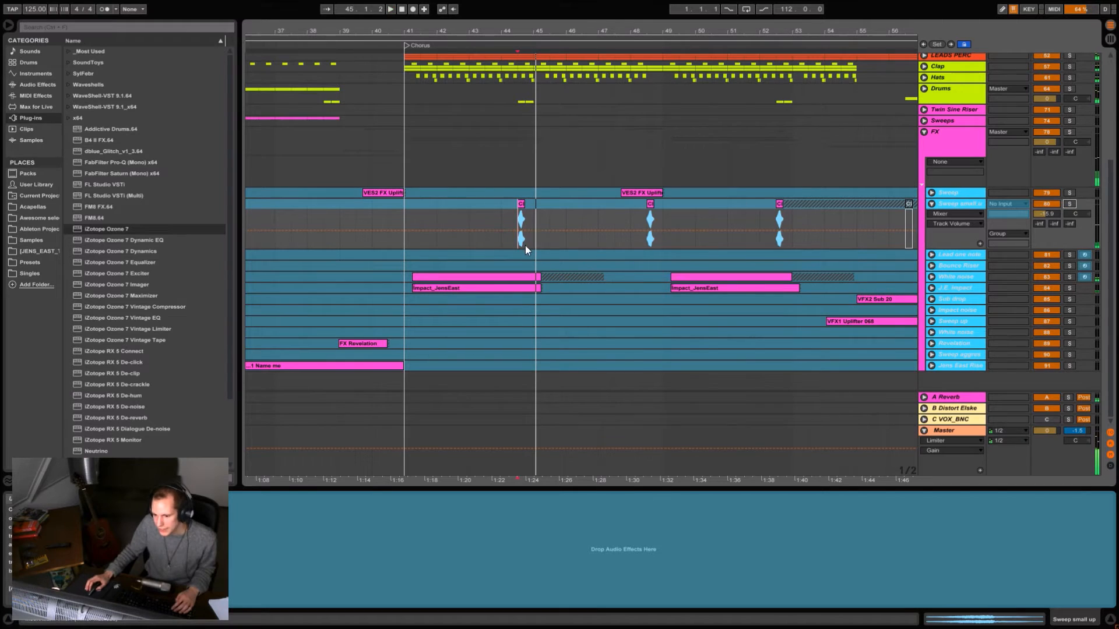
- Replay the first Sweep small up clip in the chorus with that track and Drums soloed, and clear the solo
click(1070, 204)
key(space)
key(space)
key(space)
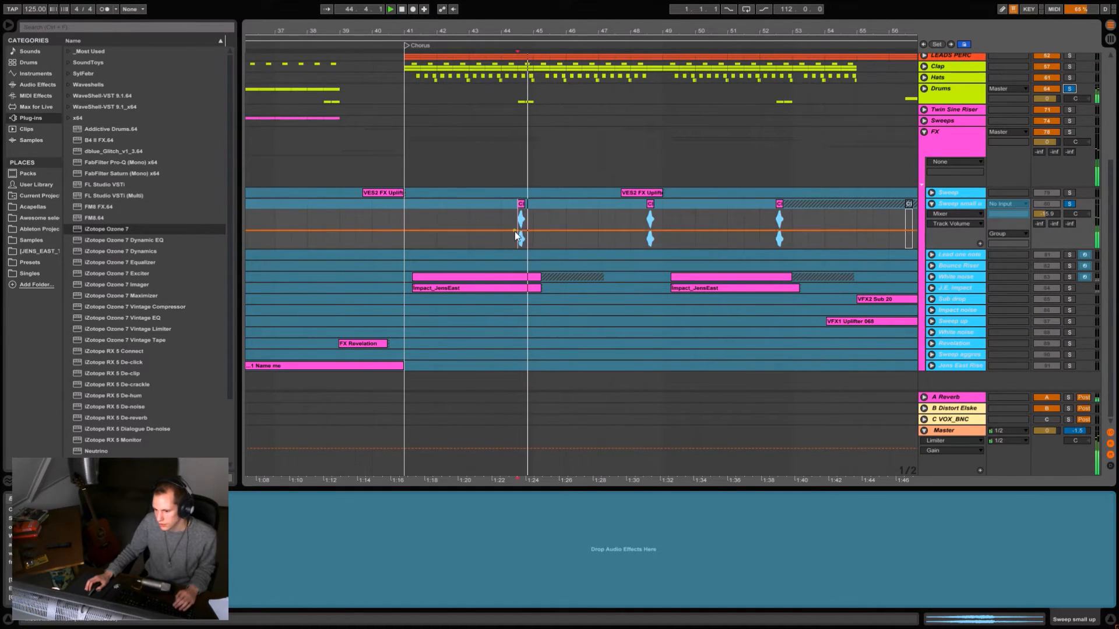
click(1070, 205)
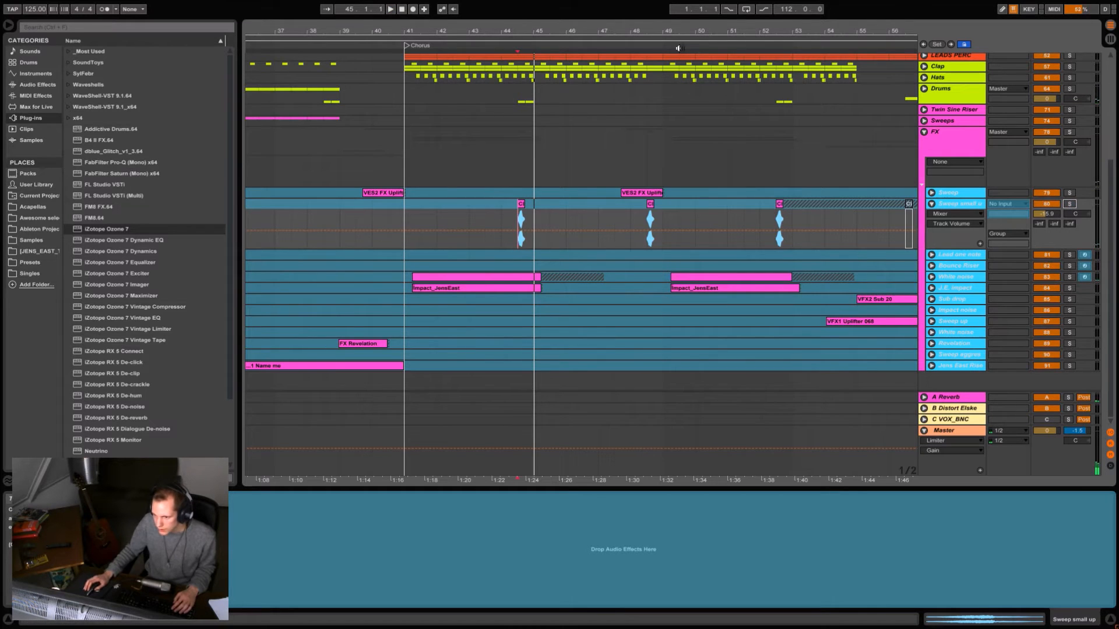
- Audition the Lead one note impact track in solo from the start of Chorus 2, and turn the solo off
drag(699, 31, 465, 5)
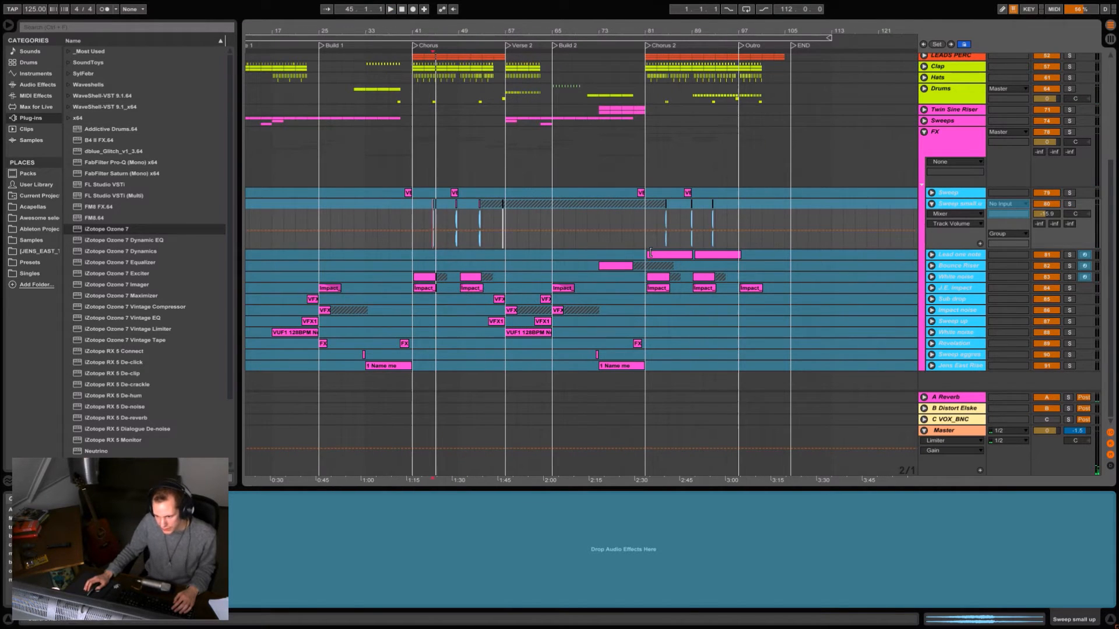
click(649, 255)
click(645, 259)
drag(648, 33, 599, 34)
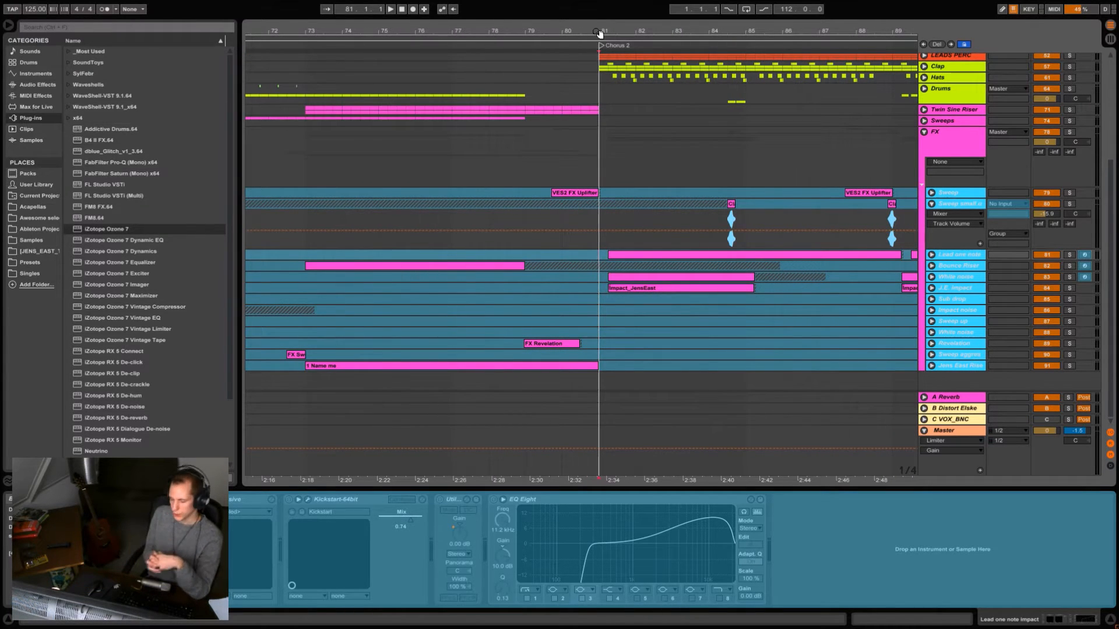
drag(598, 33, 484, 8)
scroll(909, 267, up, 1)
click(1069, 266)
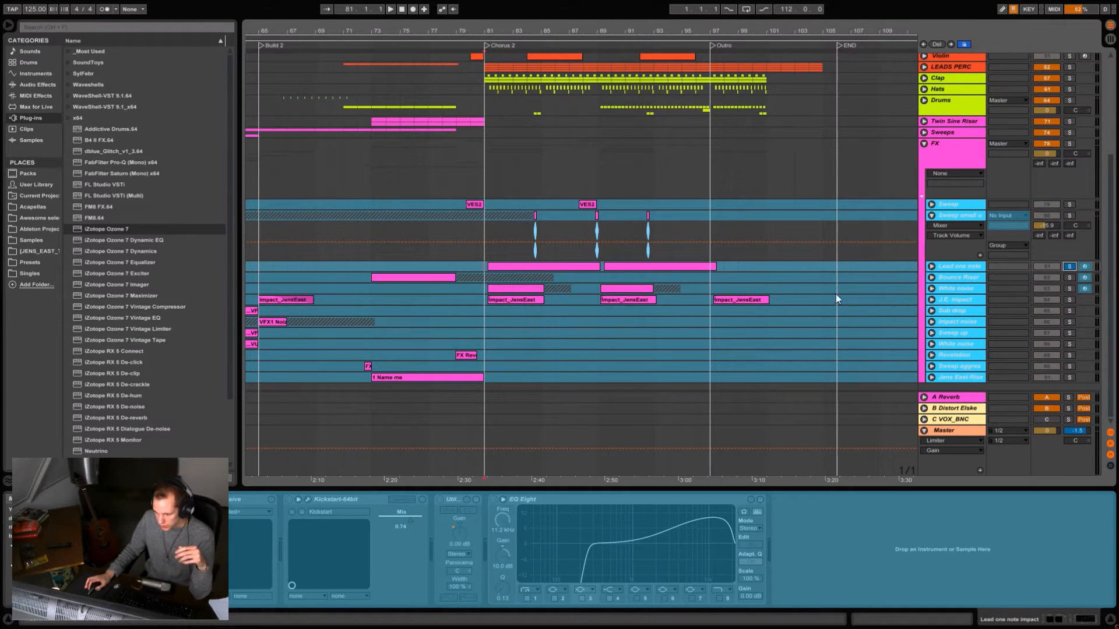
click(579, 265)
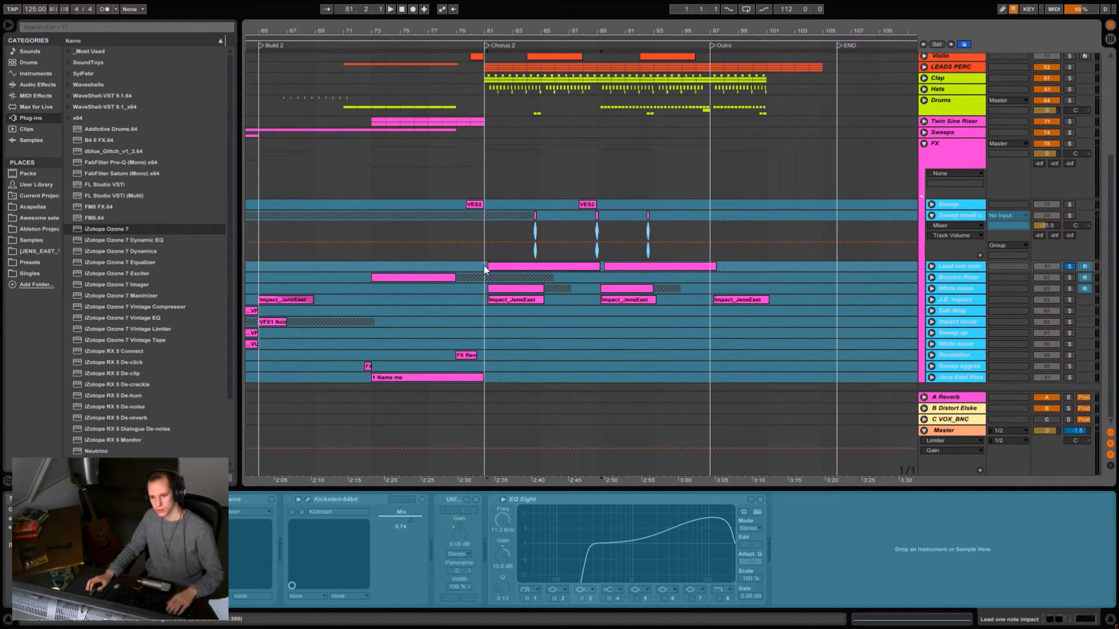
key(space)
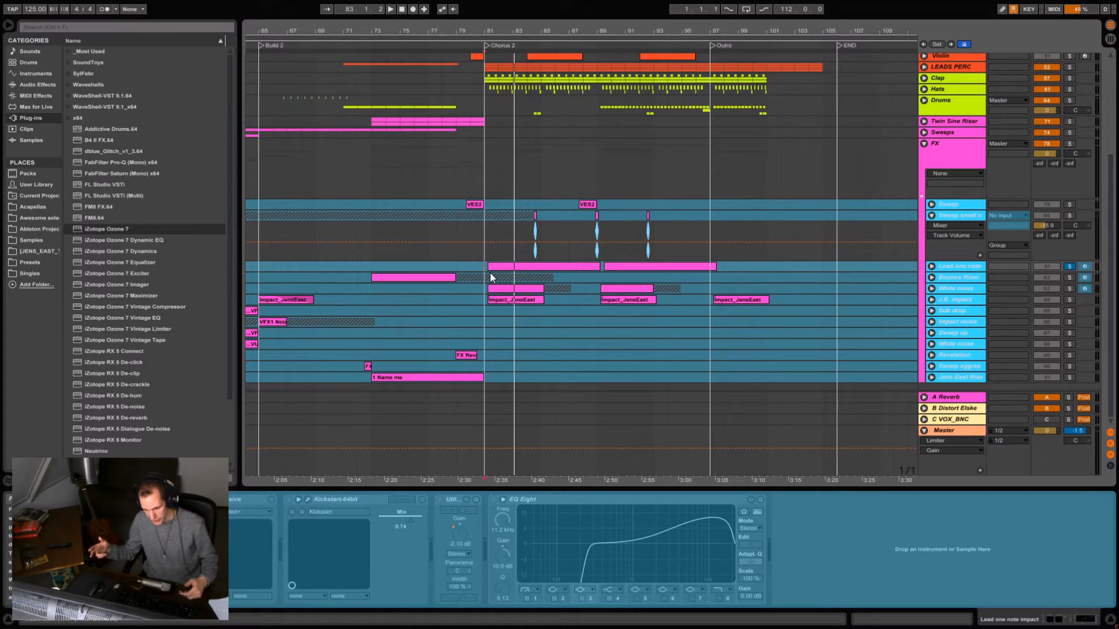
click(1071, 268)
- Compare the start of Chorus 2 in the full mix with the Lead one note impact track deactivated and active
key(space)
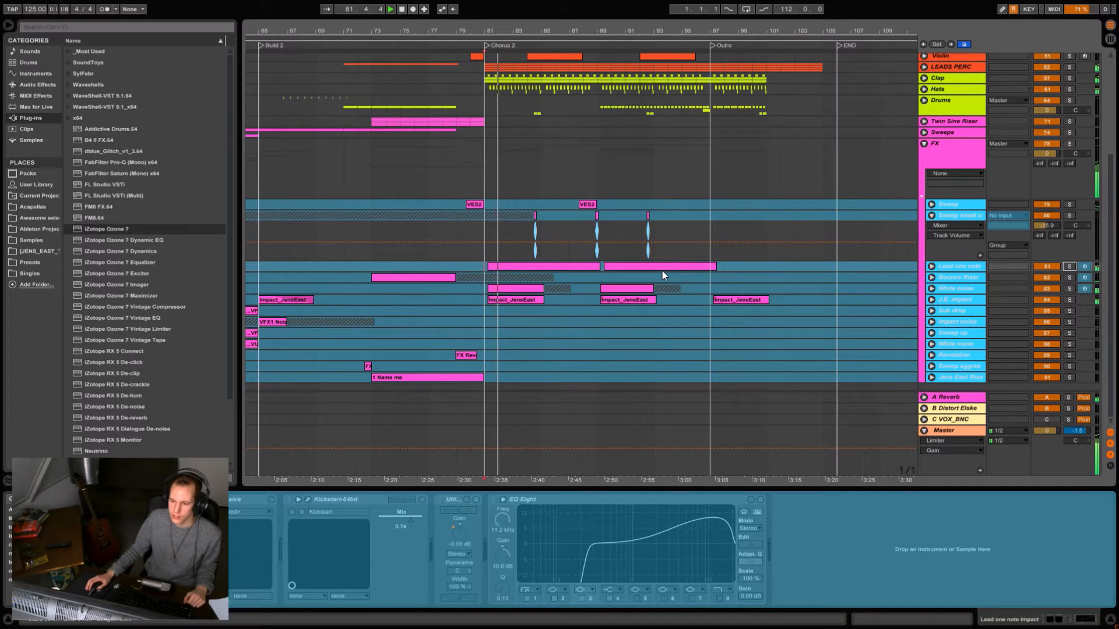
key(space)
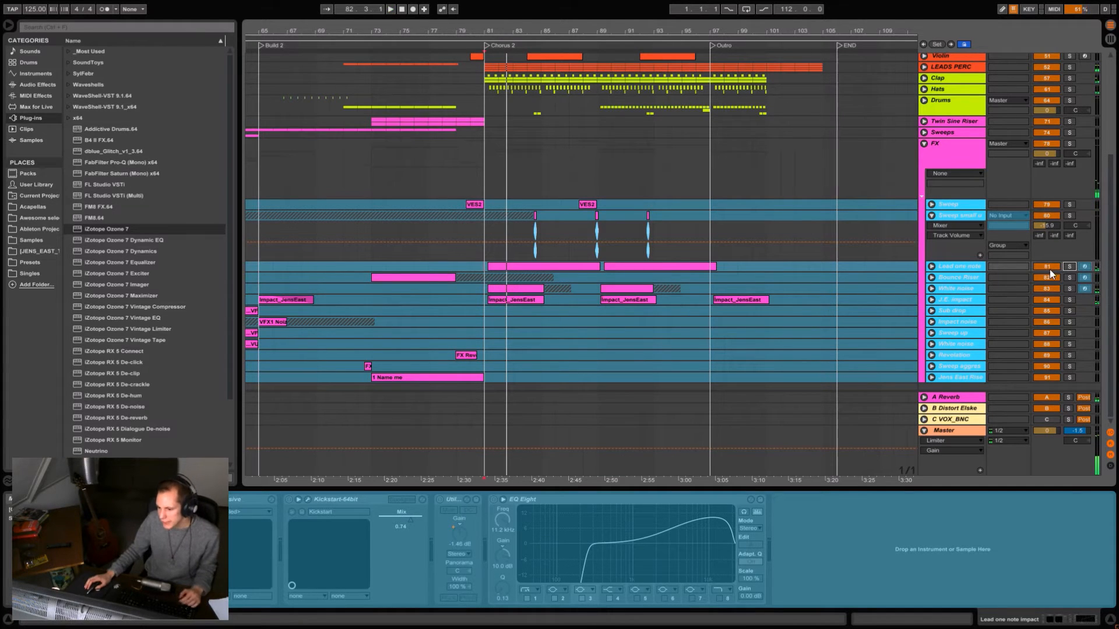
key(space)
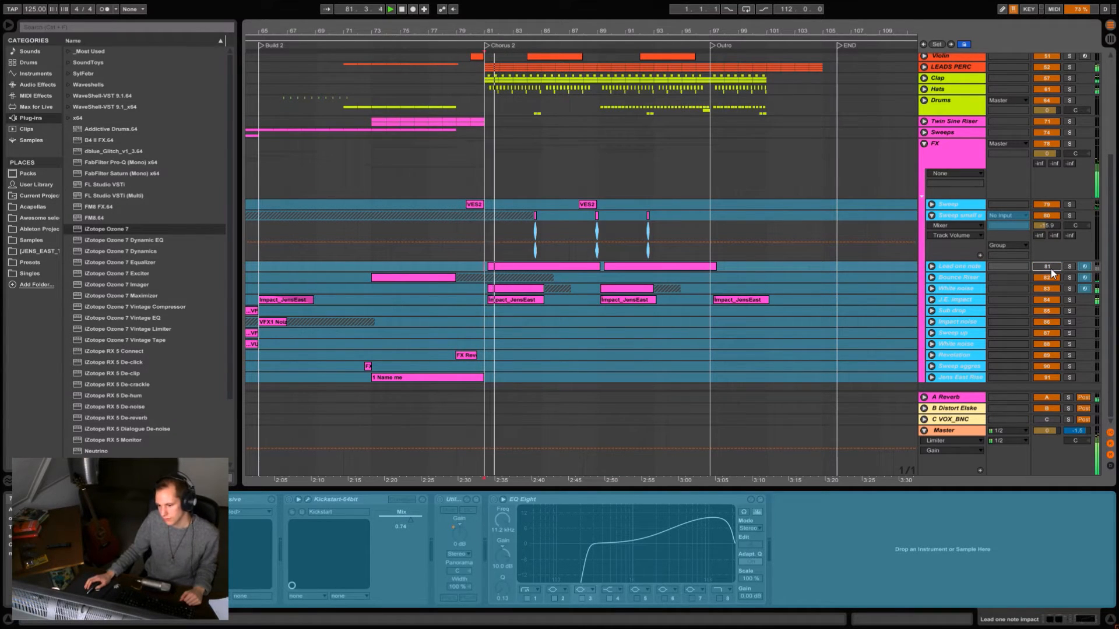
key(space)
key(space)
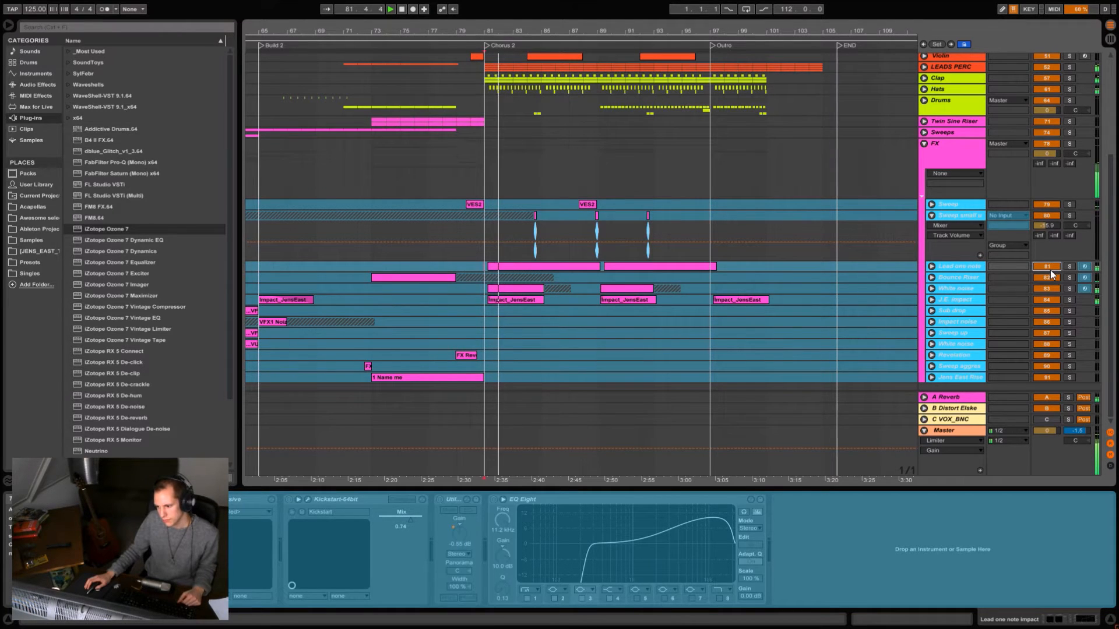
- Expand the Lead one note impact track and replay the full mix from the start of Chorus 2
click(931, 267)
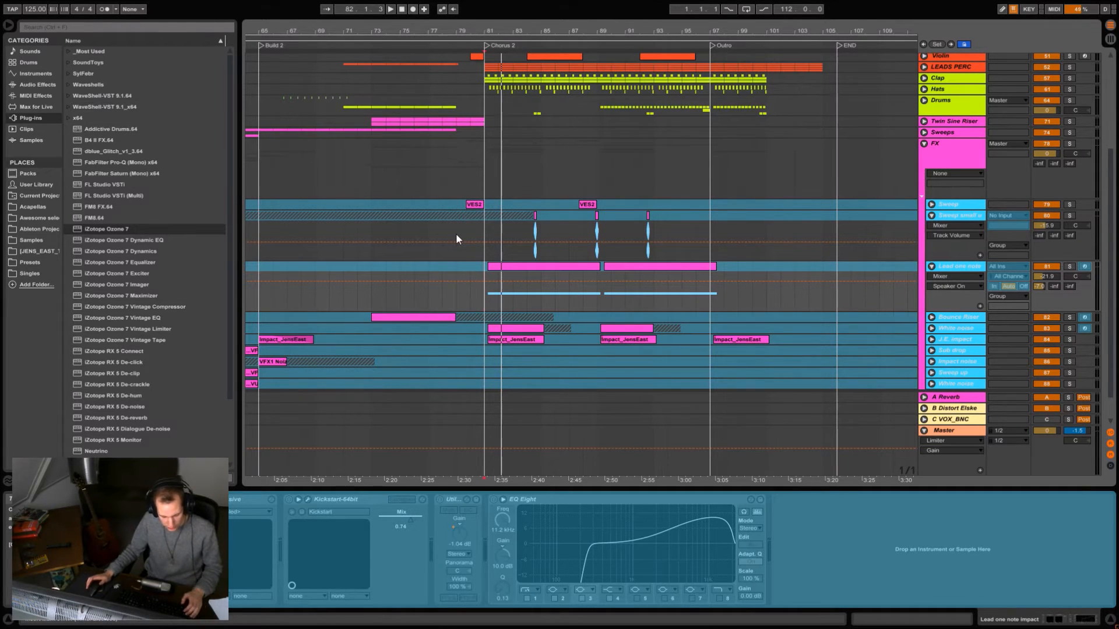
click(482, 300)
key(space)
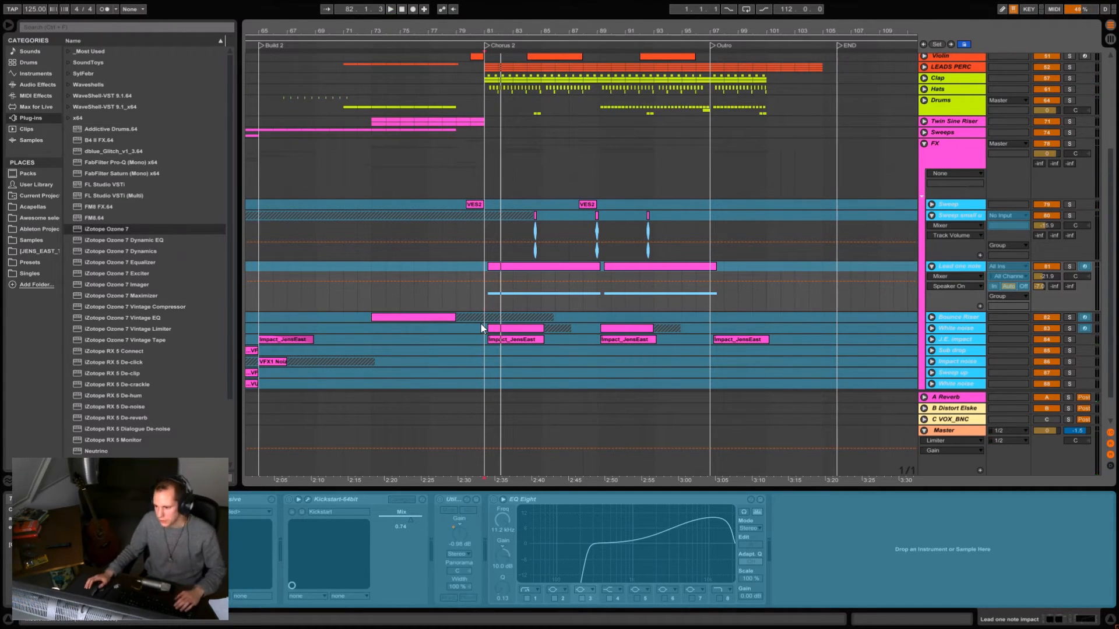
click(484, 304)
key(space)
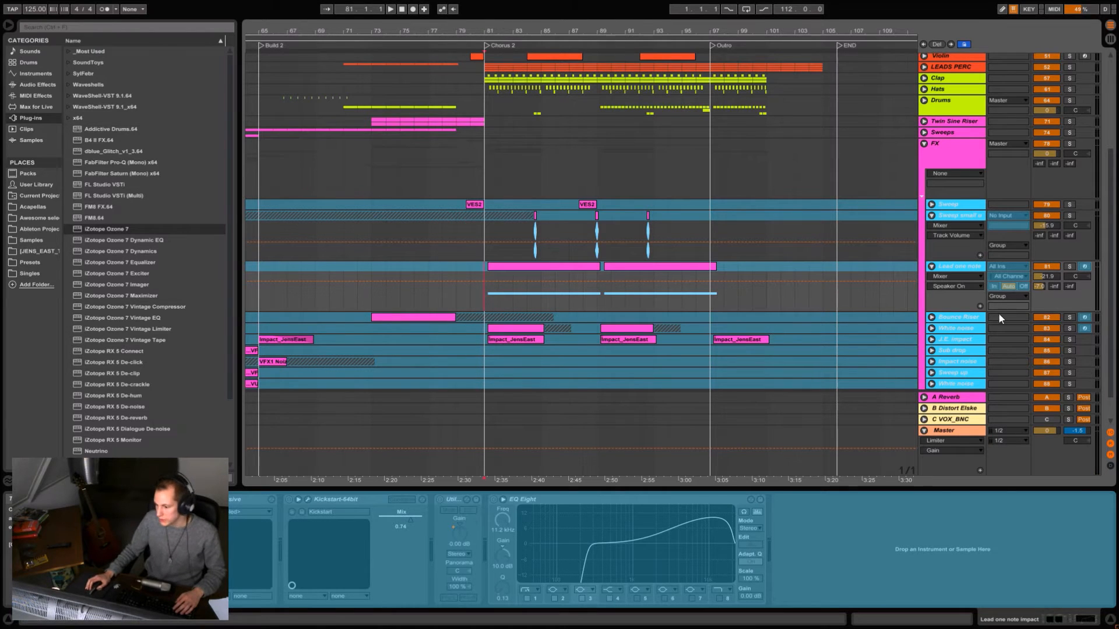
- Play the full mix from the start of the Twin Sine Riser before Chorus 2, and expand that group
drag(424, 27, 542, 28)
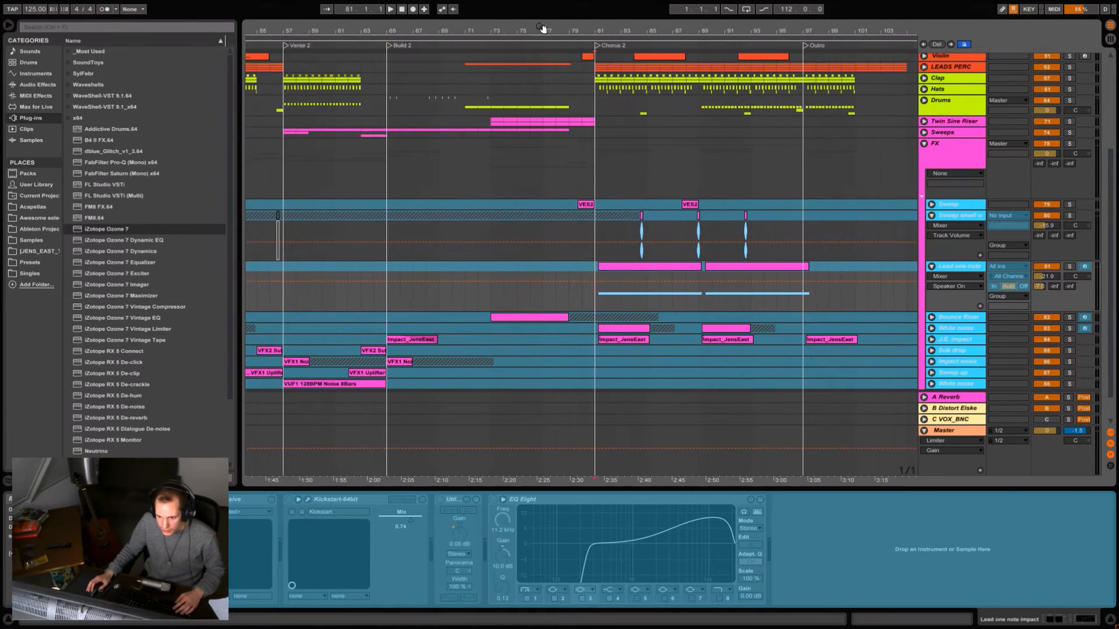
click(500, 125)
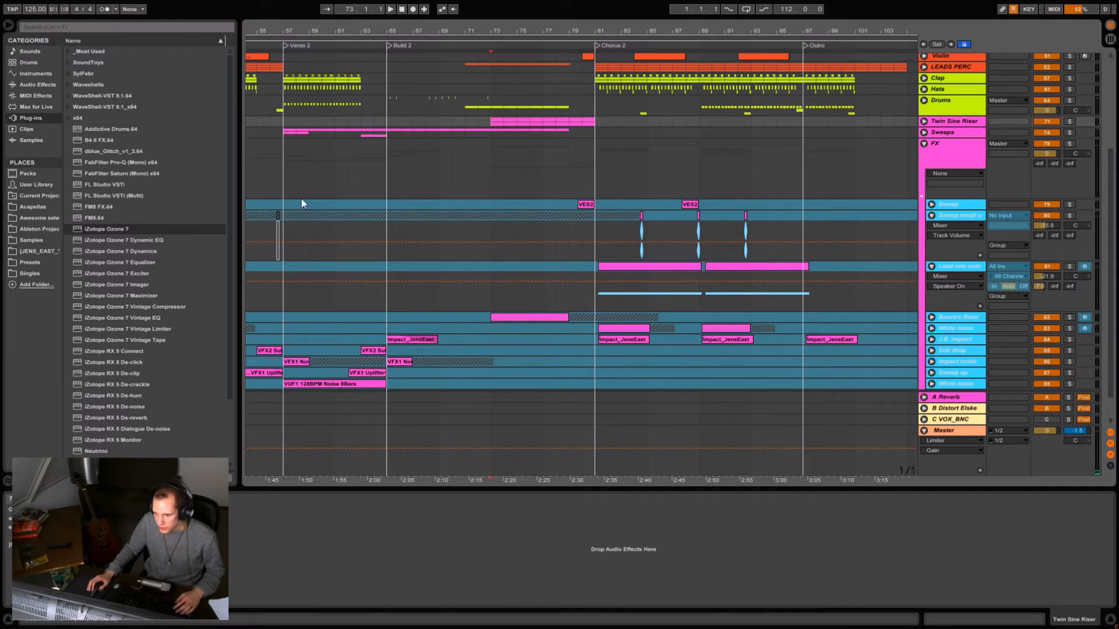
key(space)
scroll(585, 178, up, 1)
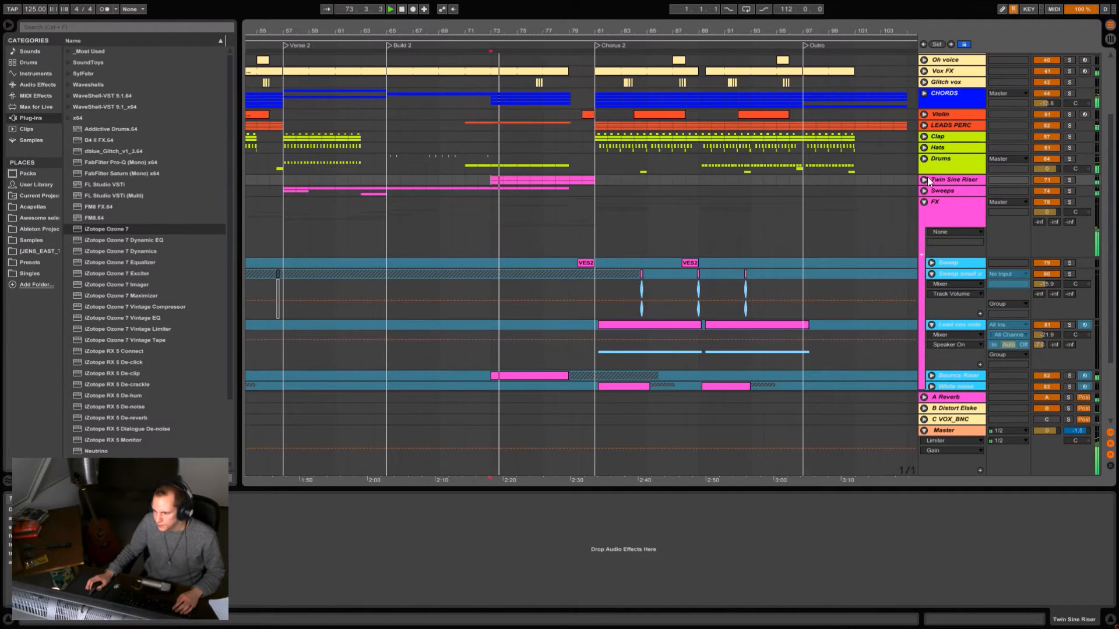
click(924, 180)
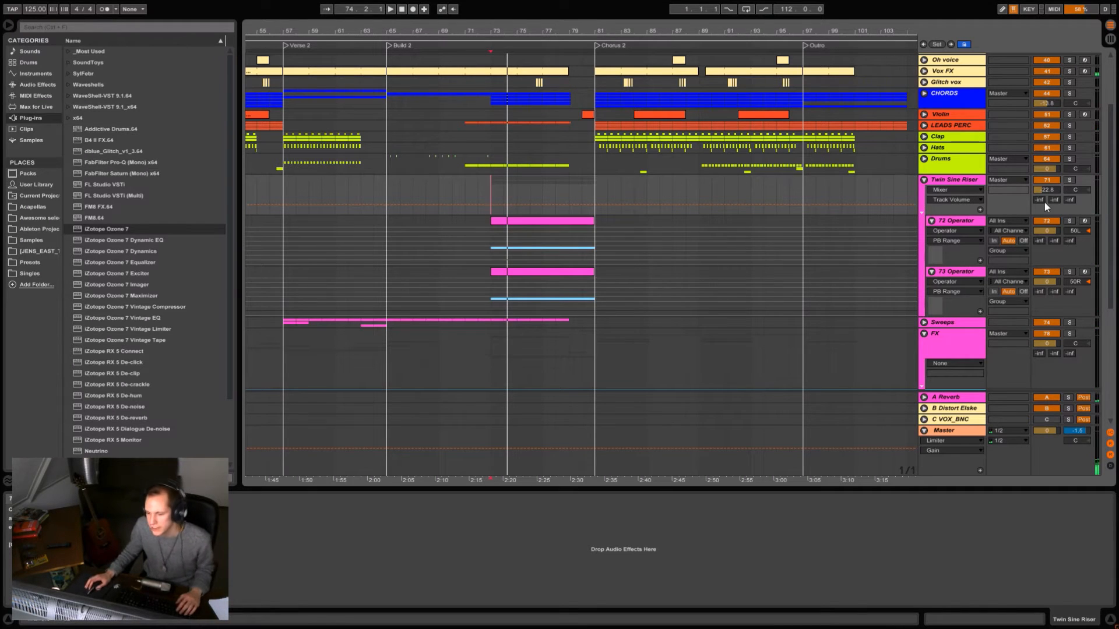
- Audition the Twin Sine Riser's 72 Operator track in solo, showing its Operator device, and solo and play 73 Operator
click(1068, 221)
key(space)
click(518, 222)
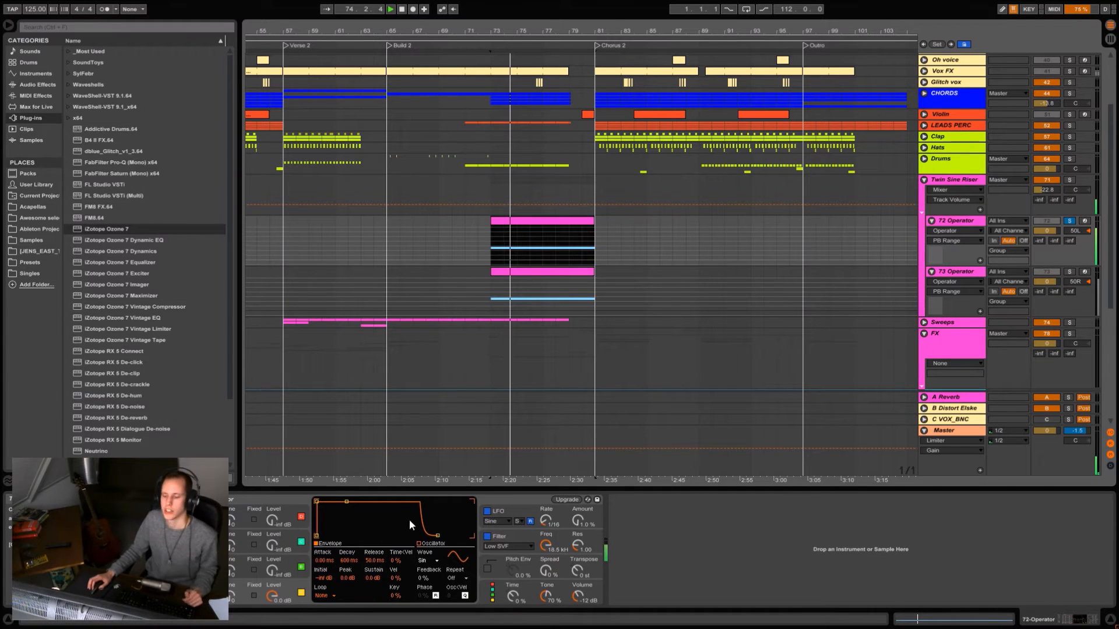
click(1069, 272)
key(space)
key(space)
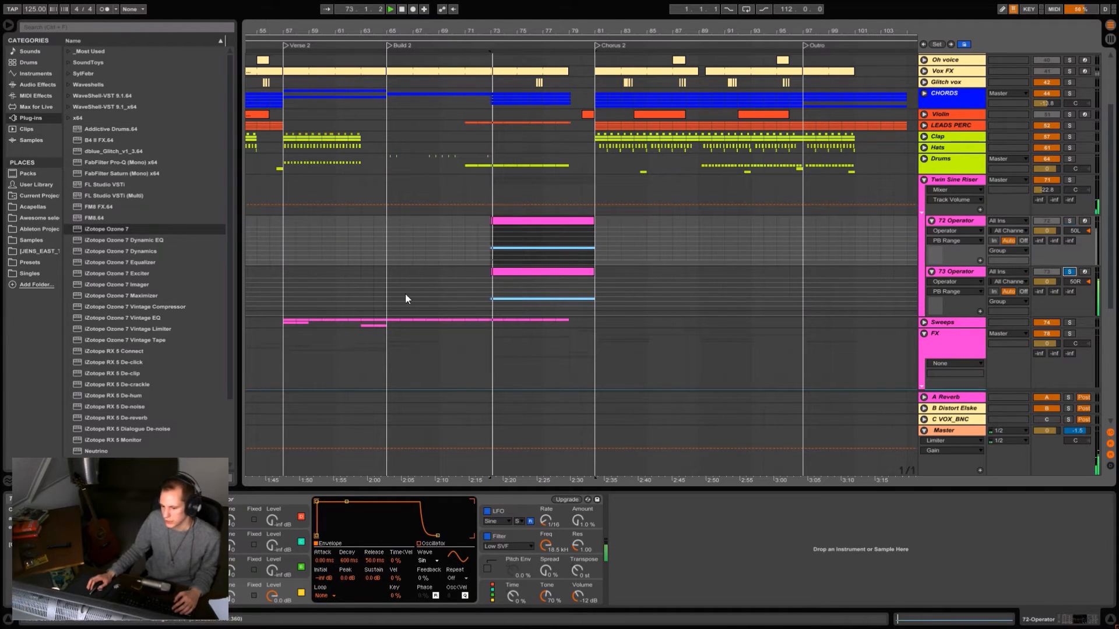
- Compare the pitch bend envelopes of the 73 Operator and 72 Operator clips, and close the clip editor
double_click(556, 271)
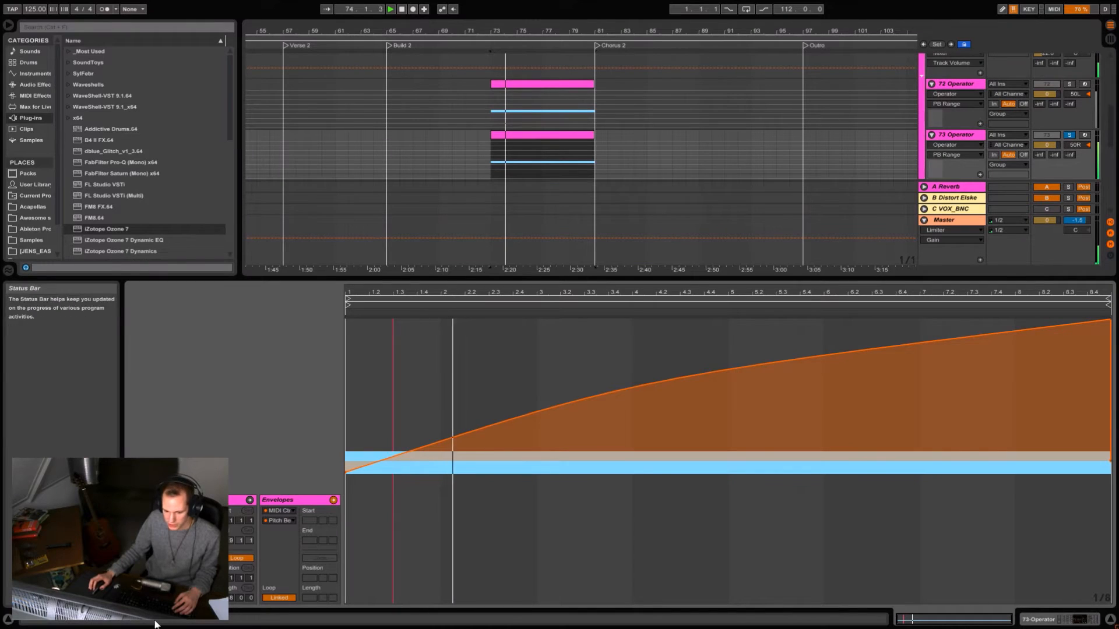
click(578, 84)
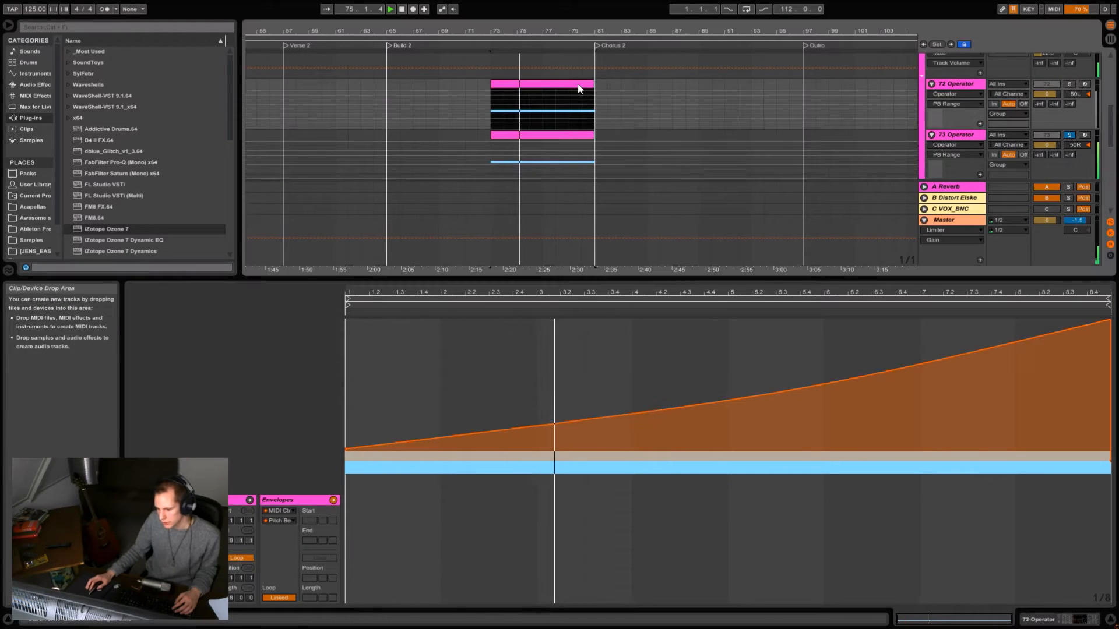
click(559, 134)
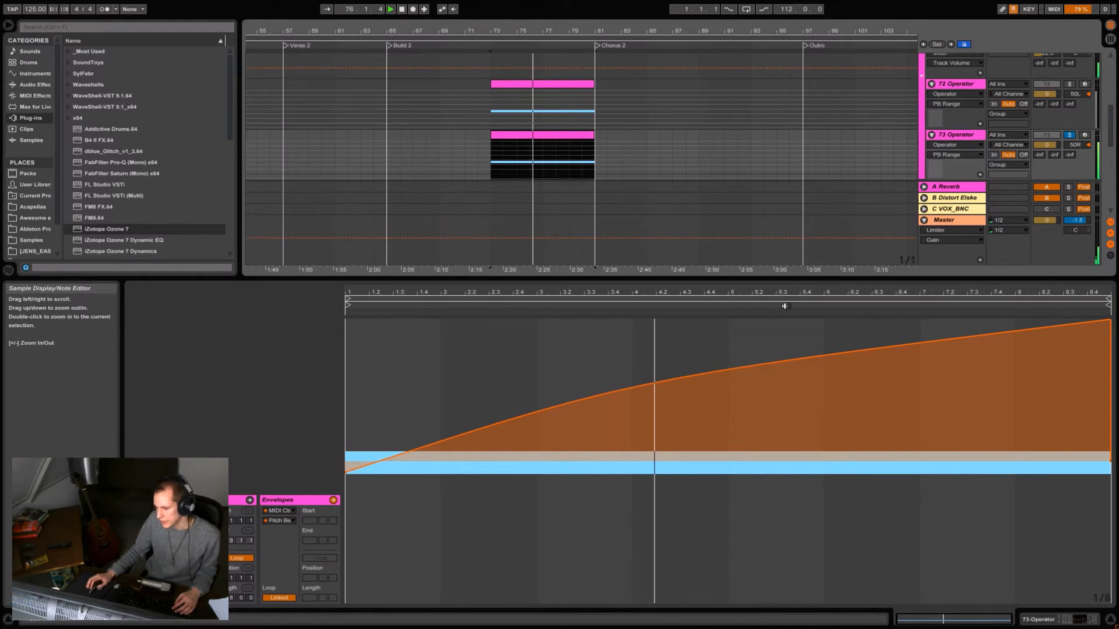
click(551, 87)
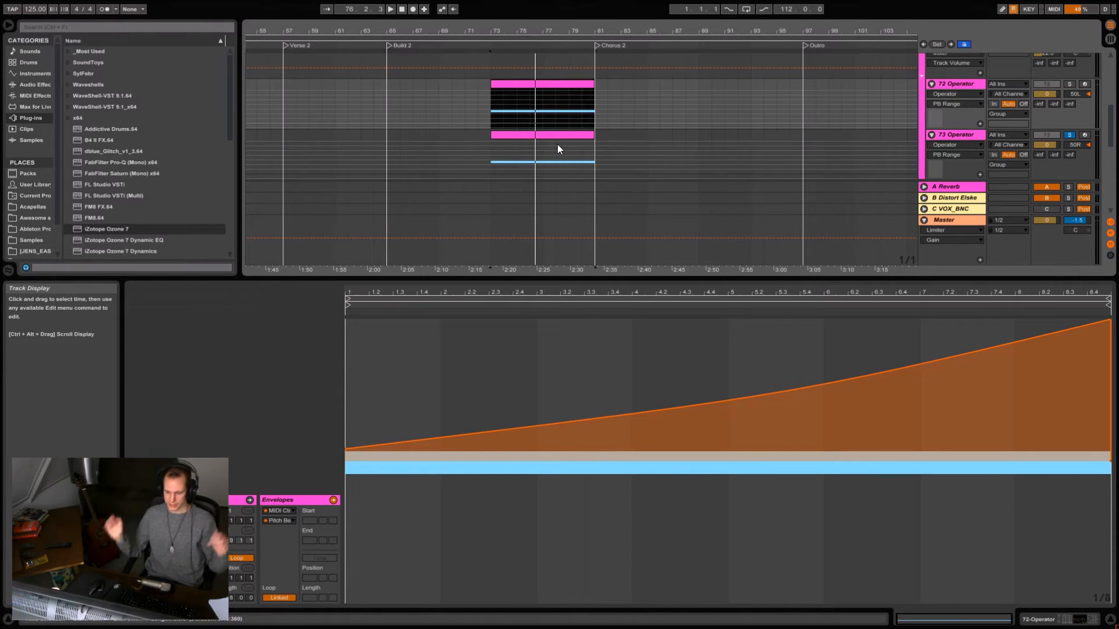
double_click(669, 279)
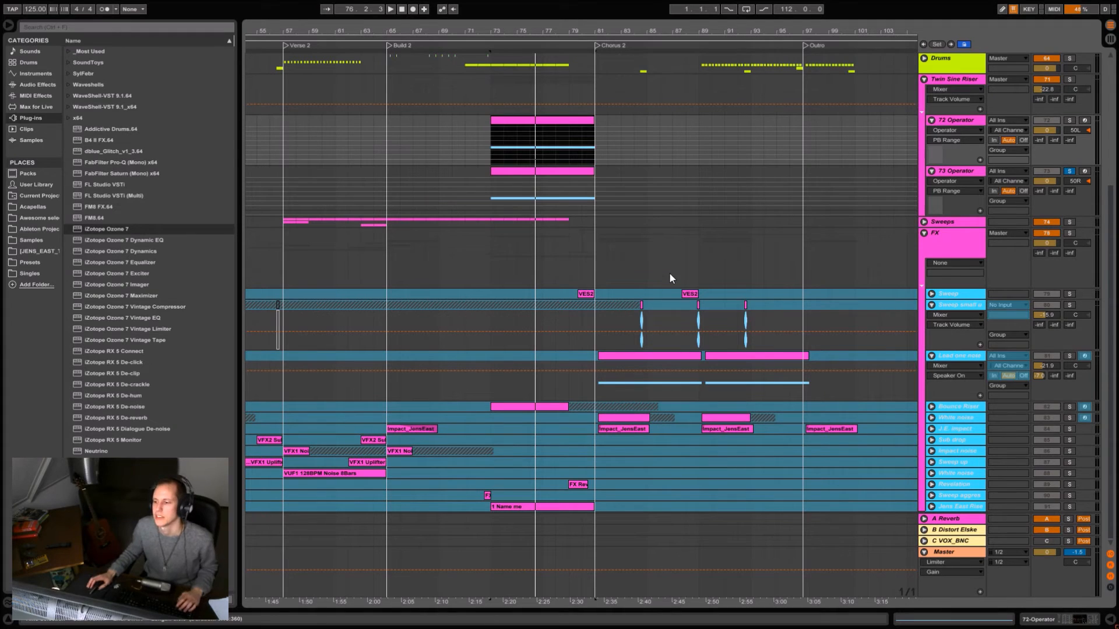
- Collapse the Twin Sine Riser group and play it in solo from the start of its clip
click(924, 81)
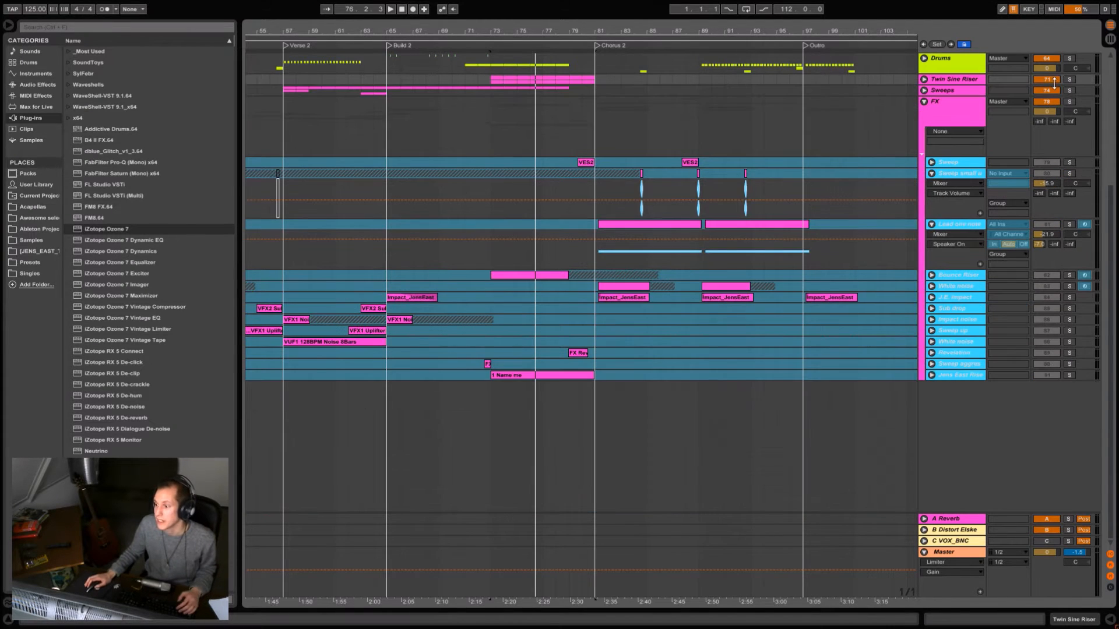
click(491, 86)
key(space)
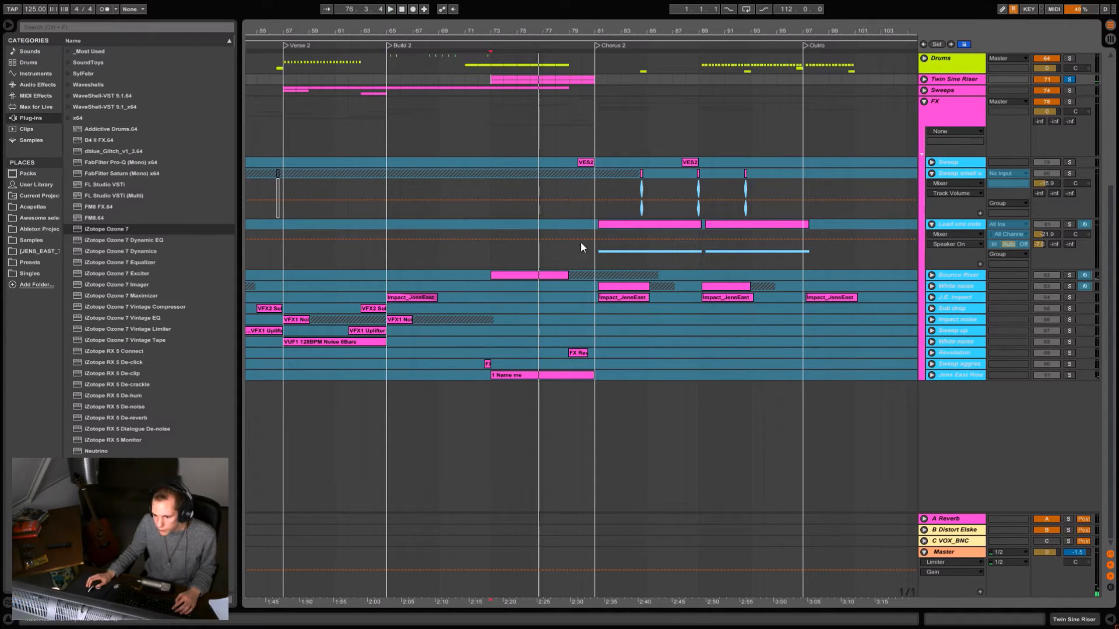
- Expand the Bounce Riser track, audition it in solo with its devices shown, and display its A-Reverb send automation
click(520, 278)
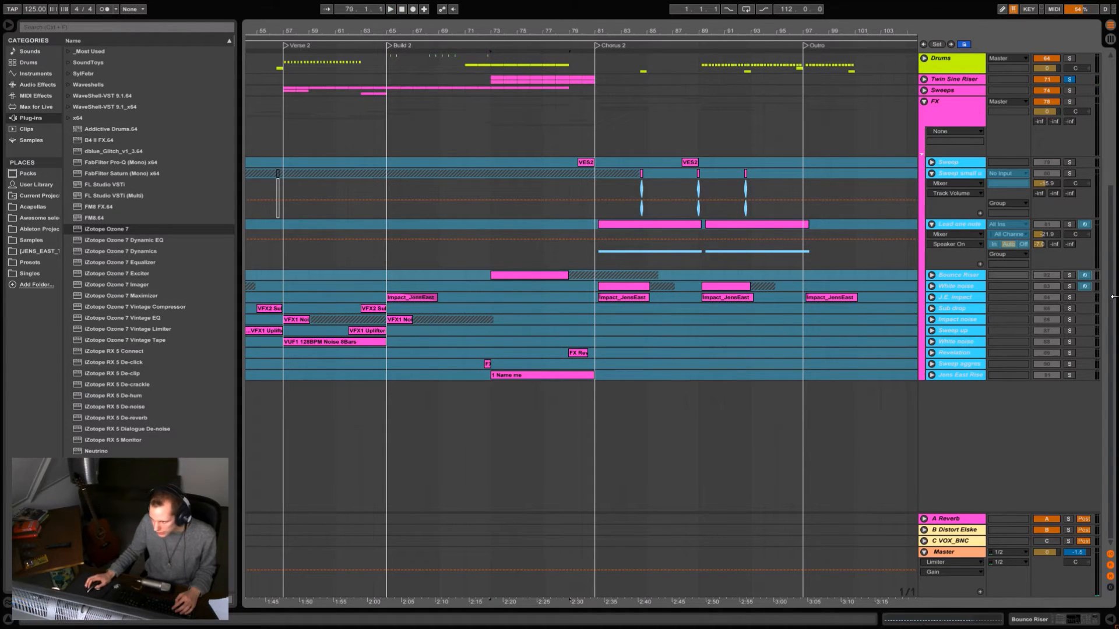
click(930, 276)
key(space)
double_click(958, 275)
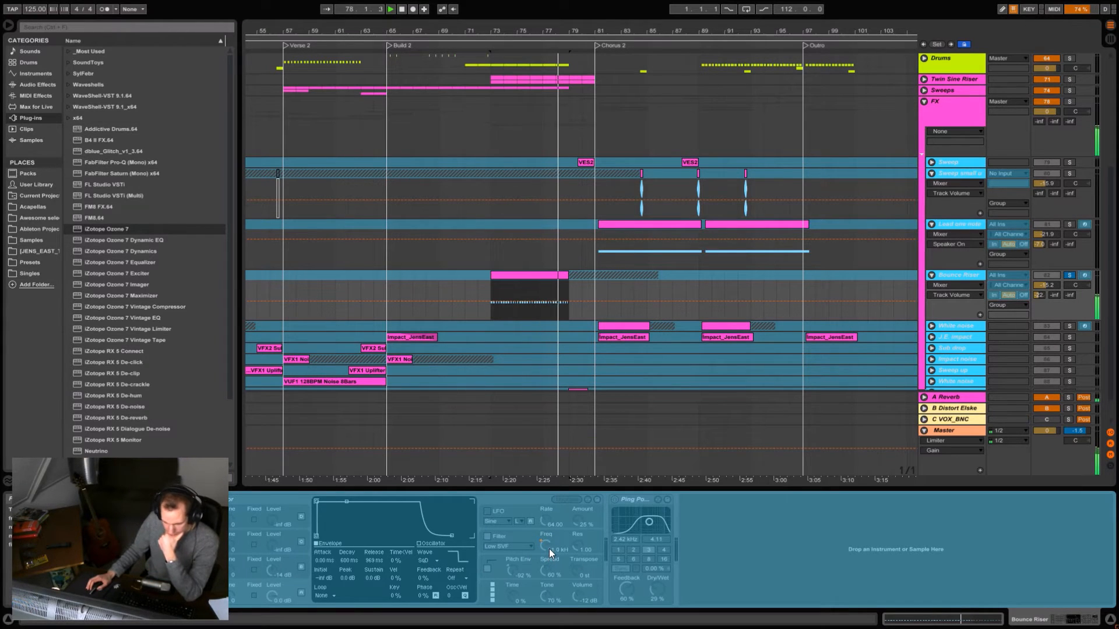
click(1069, 276)
key(space)
scroll(1014, 266, down, 1)
click(1040, 266)
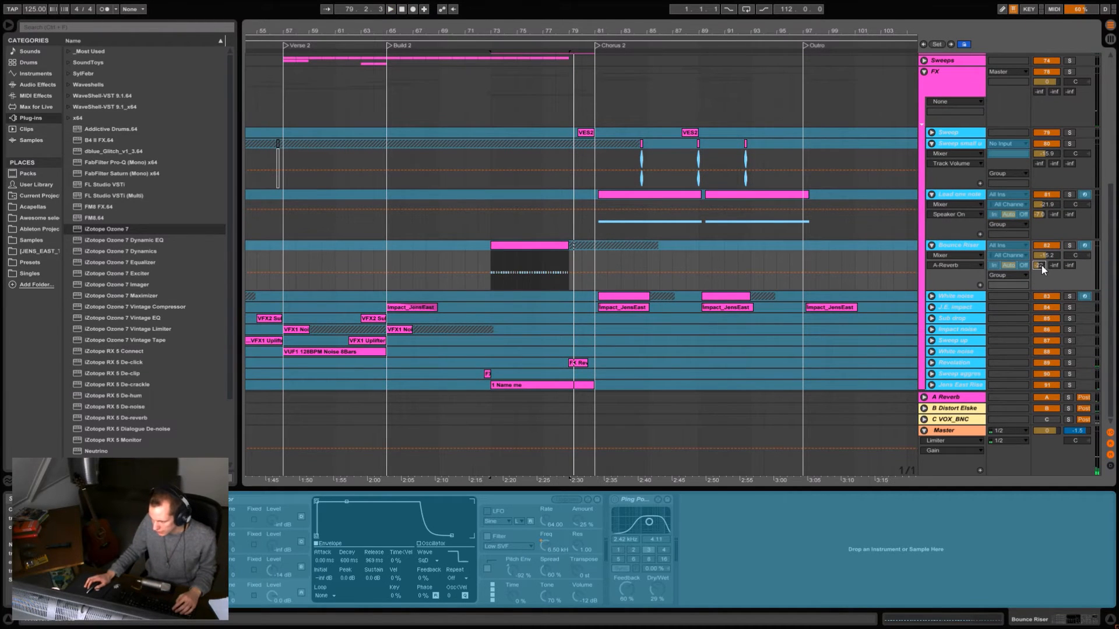
- Expand the FX group's White noise track and set the playback start on it at Chorus 2
click(930, 296)
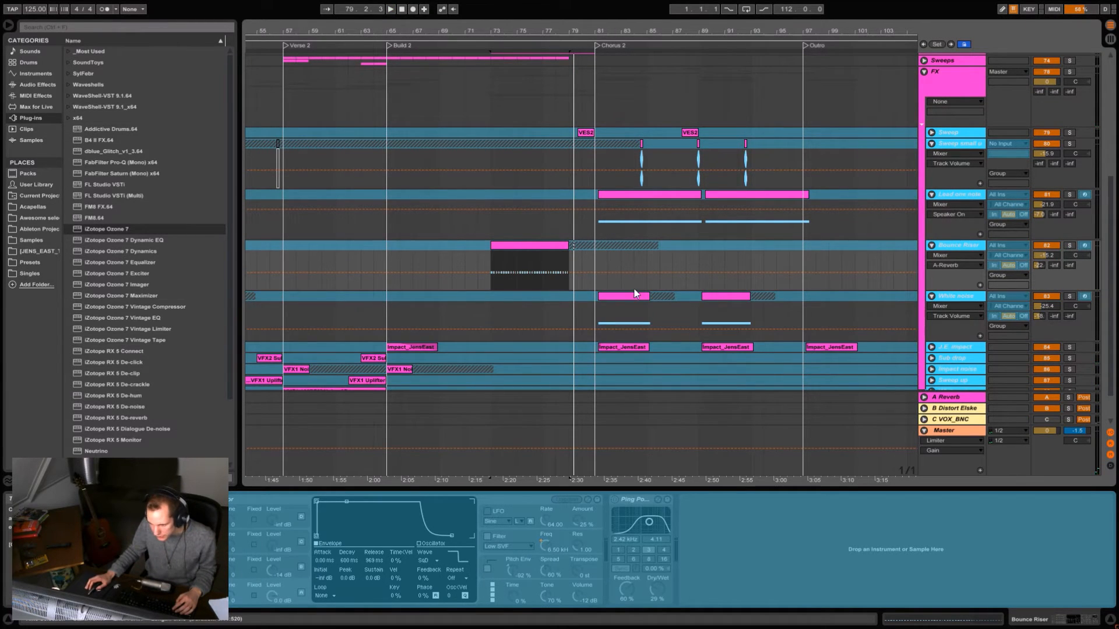
click(595, 315)
drag(613, 30, 548, 31)
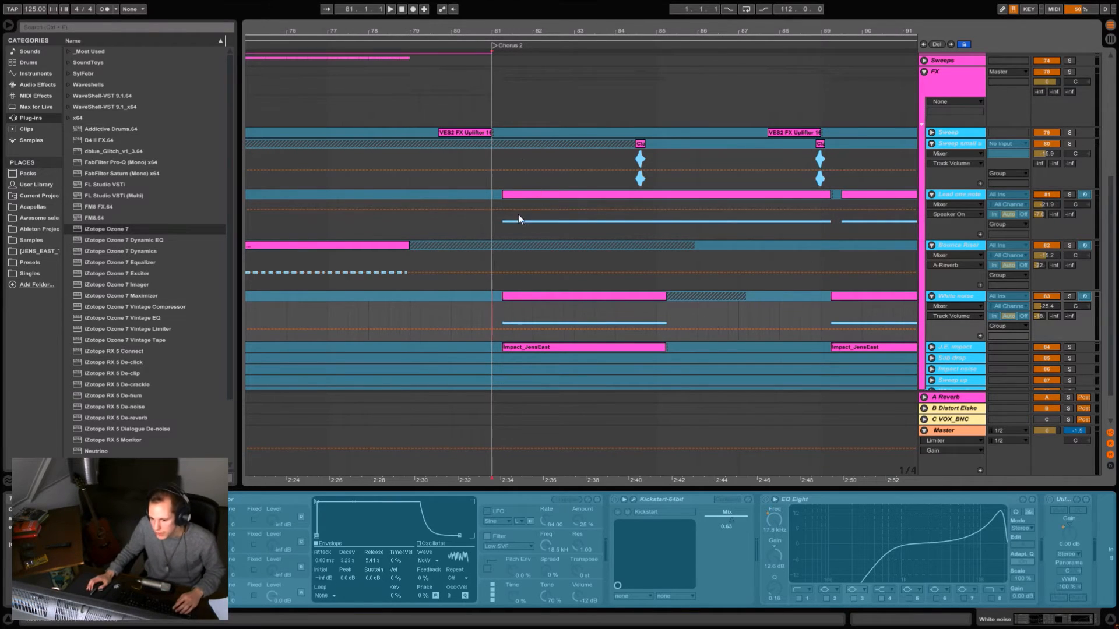
scroll(518, 219, down, 2)
ctrl+scroll(516, 124, up, 2)
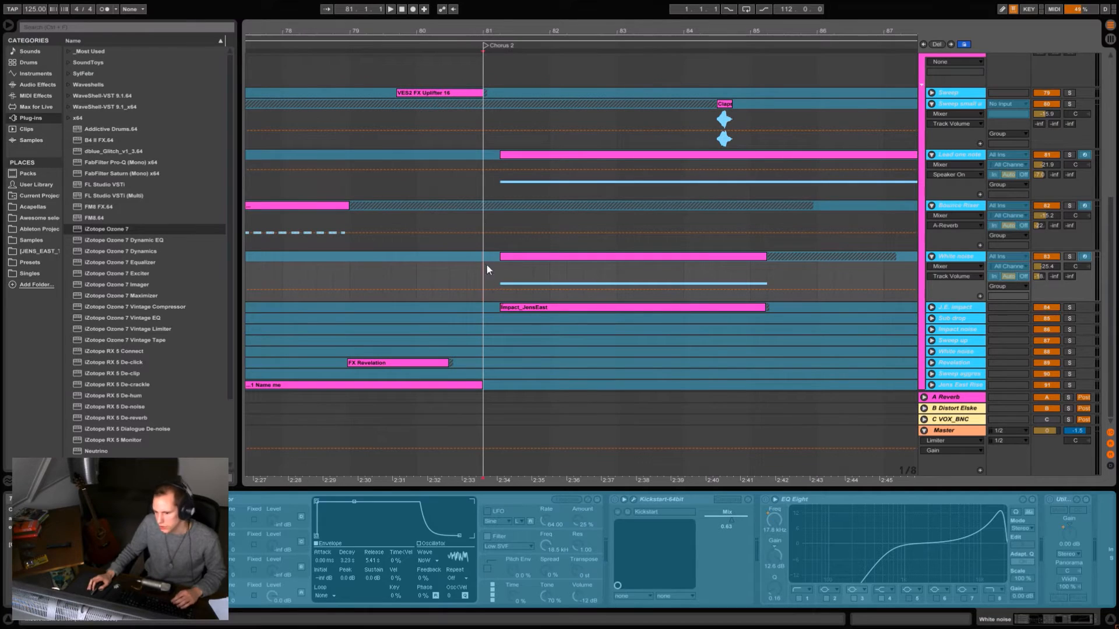
- Play the opening of Chorus 2 in the full mix, restarting it once from the Lead one note impact track
click(484, 186)
key(space)
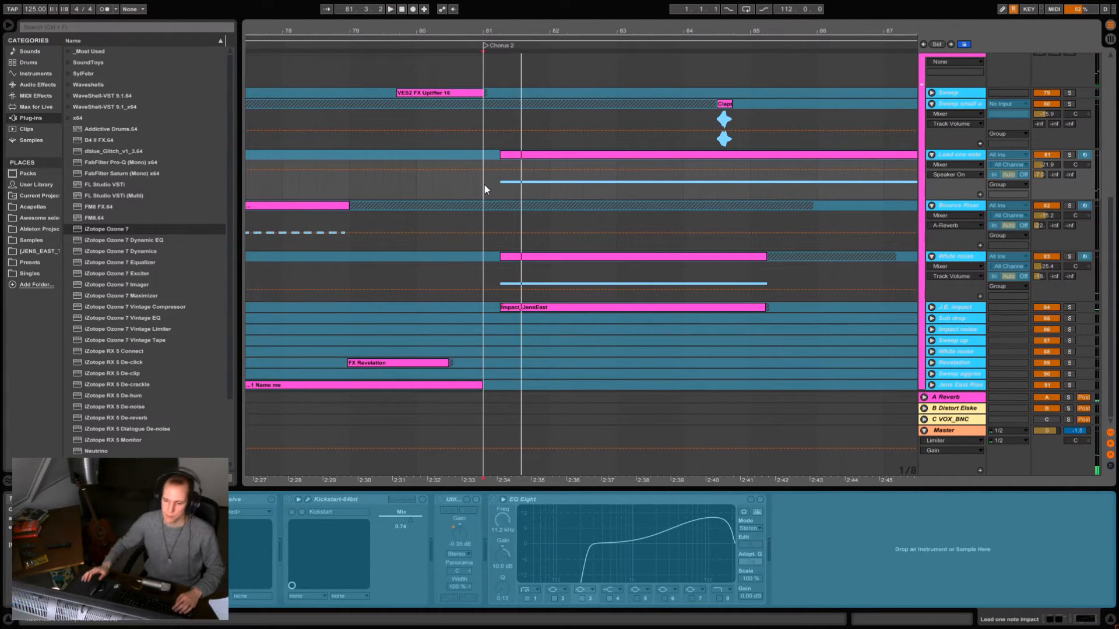
key(space)
scroll(782, 243, up, 7)
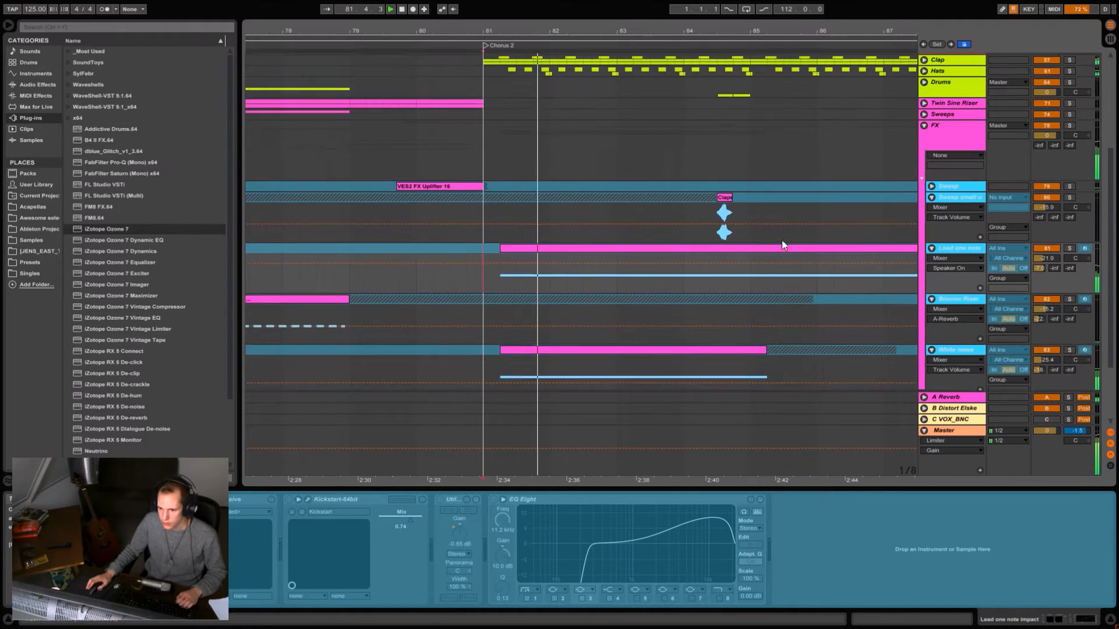
scroll(782, 262, down, 7)
key(space)
- Solo the White noise track and play it from the start of Chorus 2, examining its Kickstart, EQ Eight and Utility devices
click(1069, 256)
key(space)
click(956, 258)
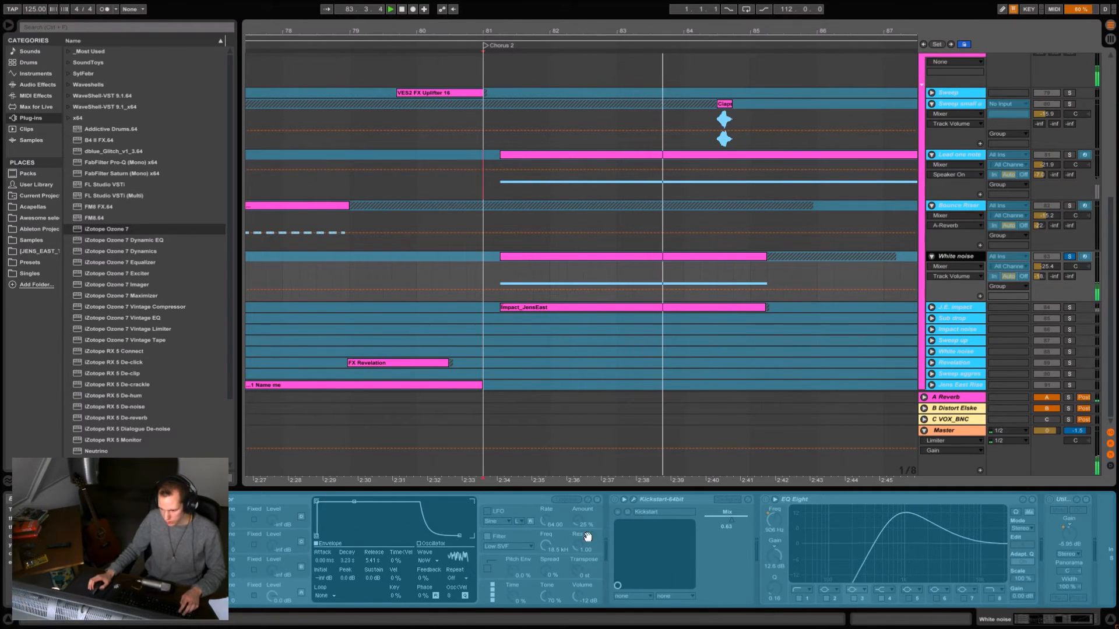
drag(587, 537, 543, 537)
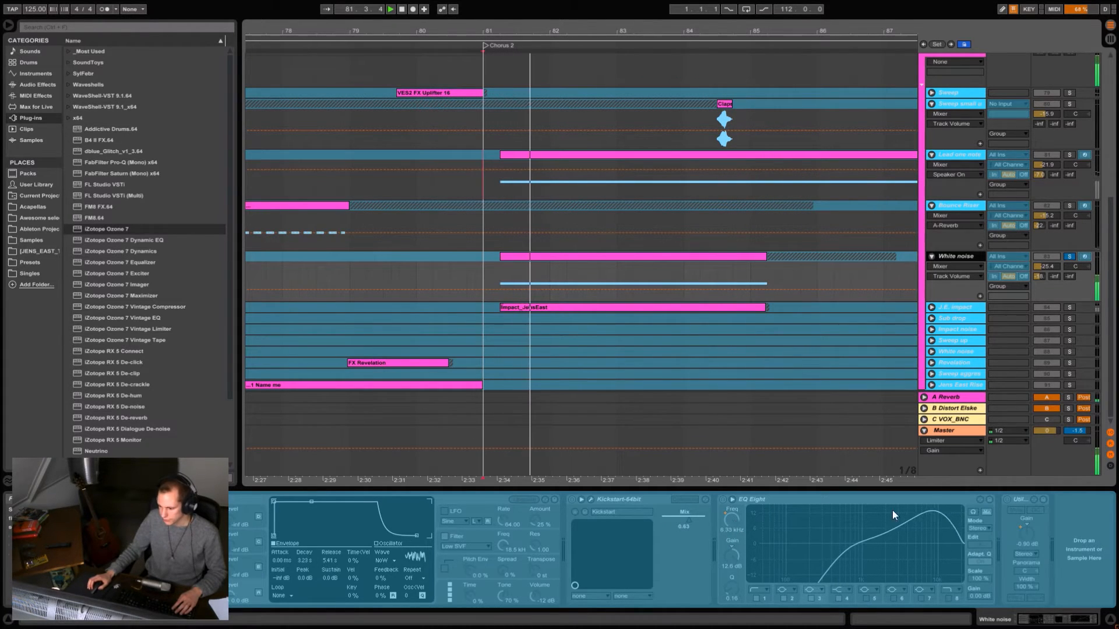
- Unsolo White noise, then solo and expand the J.E. impact track and audition it from the start of Chorus 2
click(1070, 258)
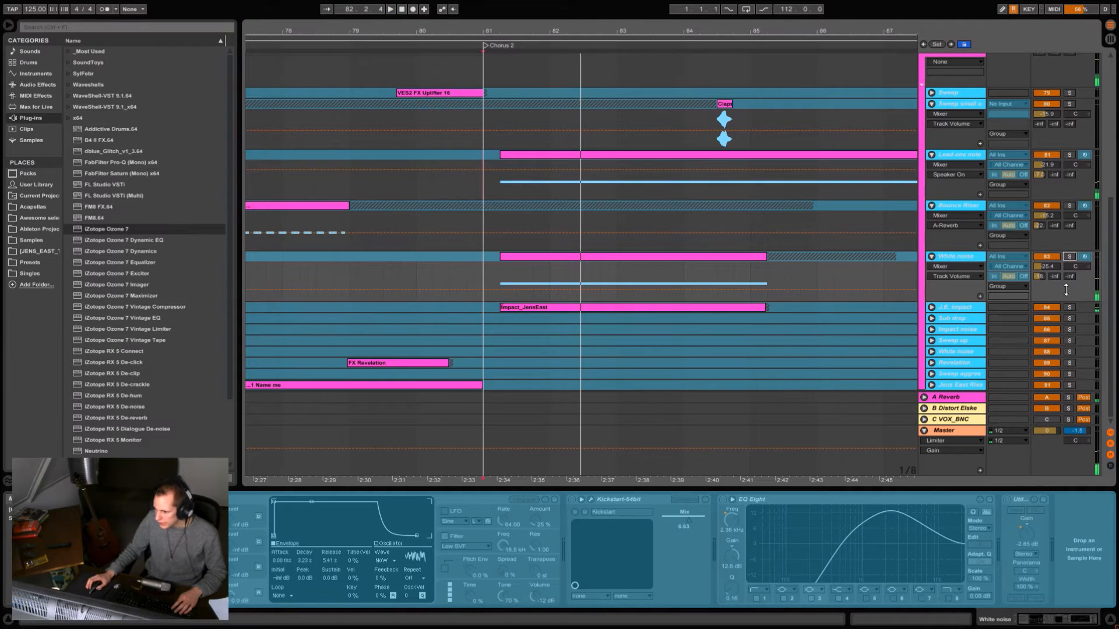
click(1069, 307)
click(931, 307)
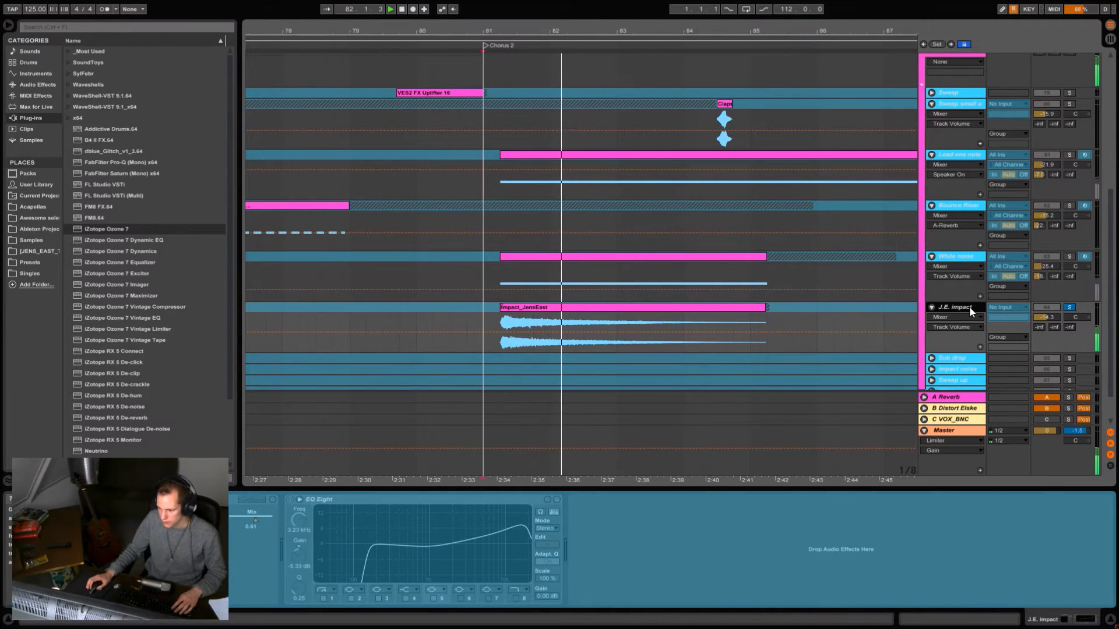
scroll(965, 306, down, 2)
key(space)
- Solo the Sub drop track and play its clip just before Build 2
drag(623, 32, 627, 0)
click(509, 318)
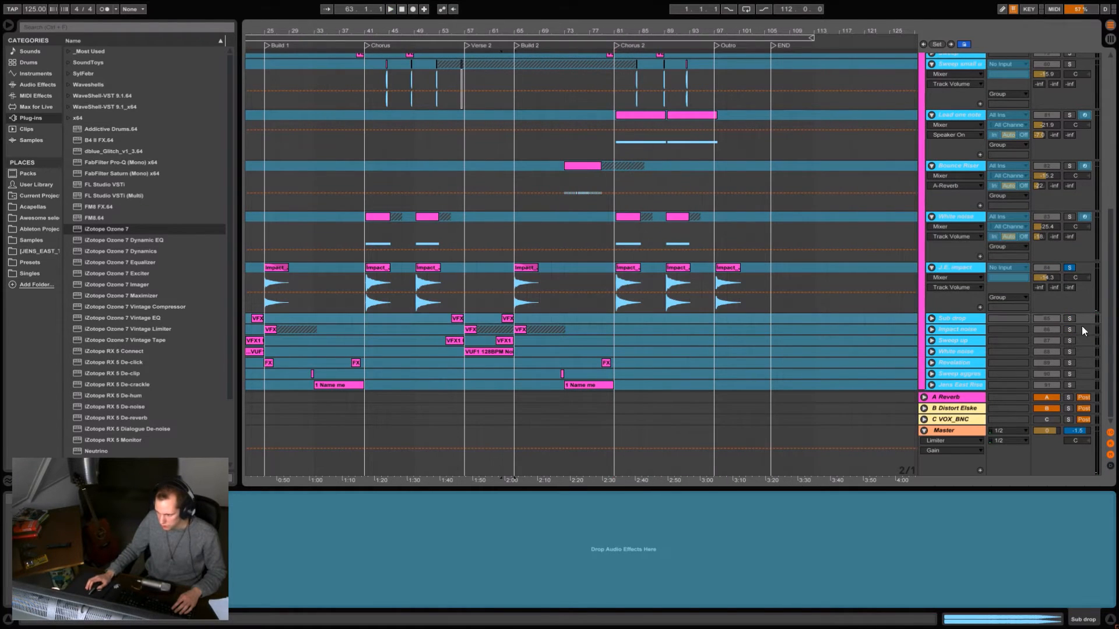
click(1070, 318)
key(space)
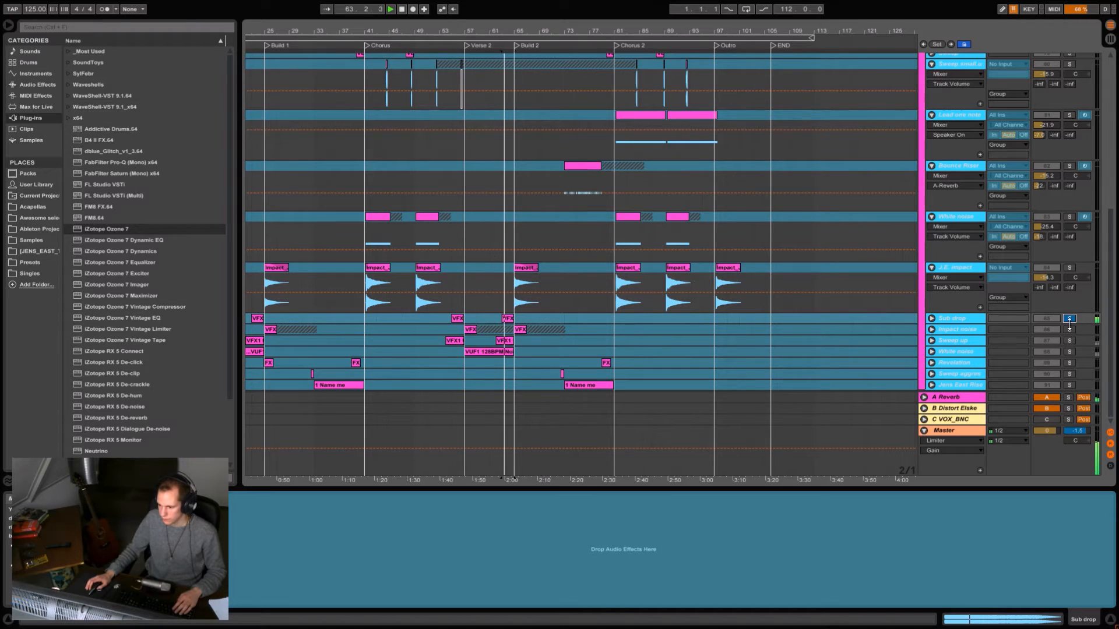
- Audition the Impact noise track from its clip at Build 2, toggling its solo
click(521, 331)
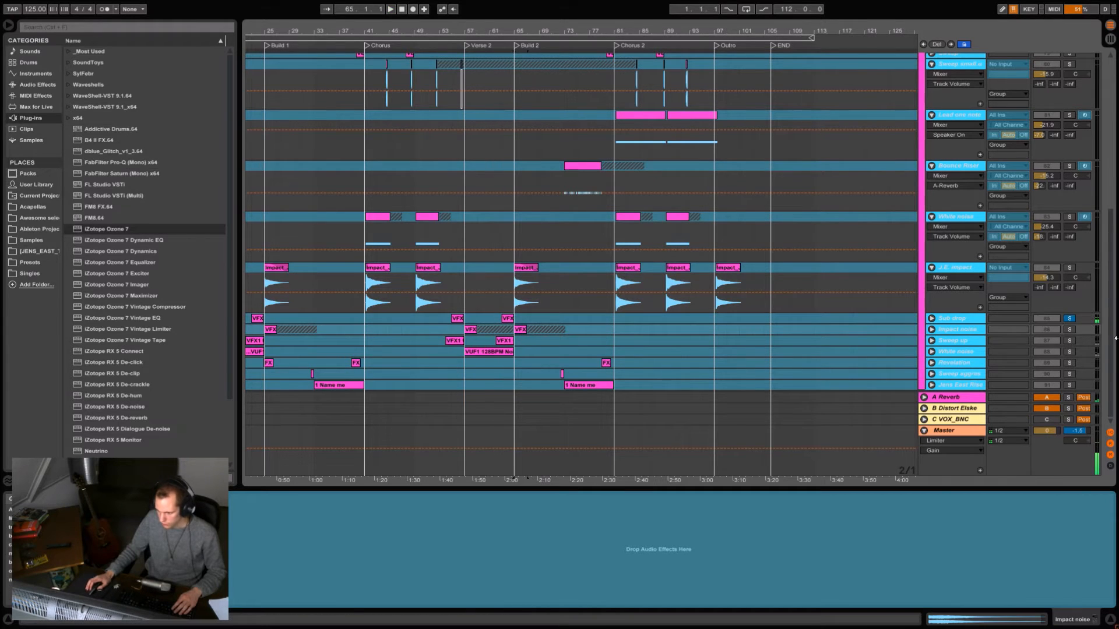
click(1069, 330)
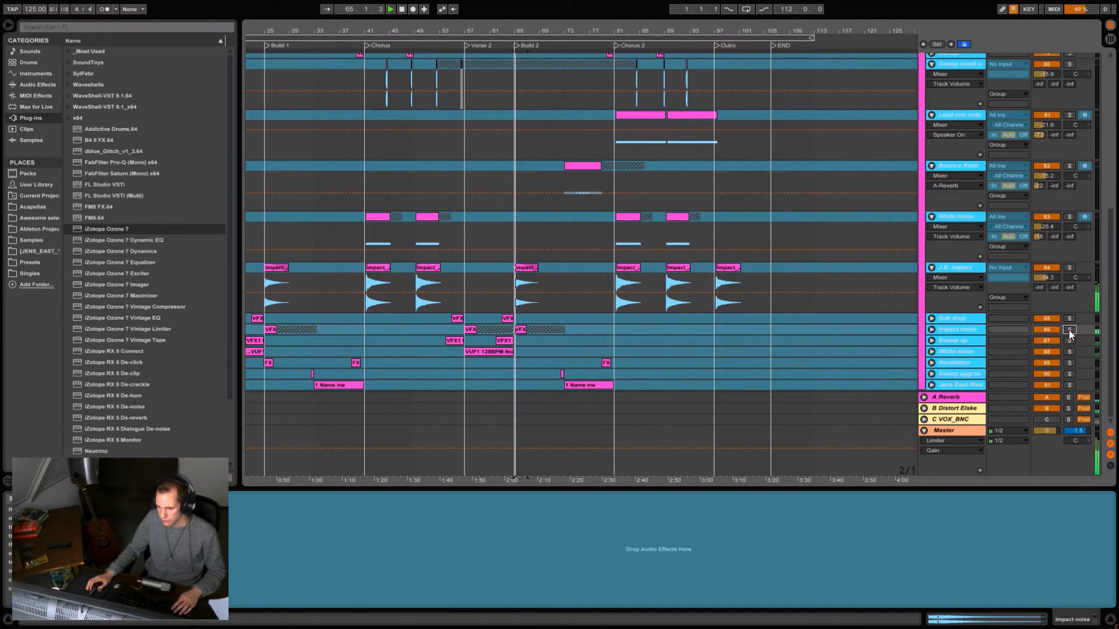
- Replay the start of Build 2 with J.E. impact soloed, then again in the full mix
click(1070, 270)
key(space)
key(space)
click(1070, 271)
key(space)
key(space)
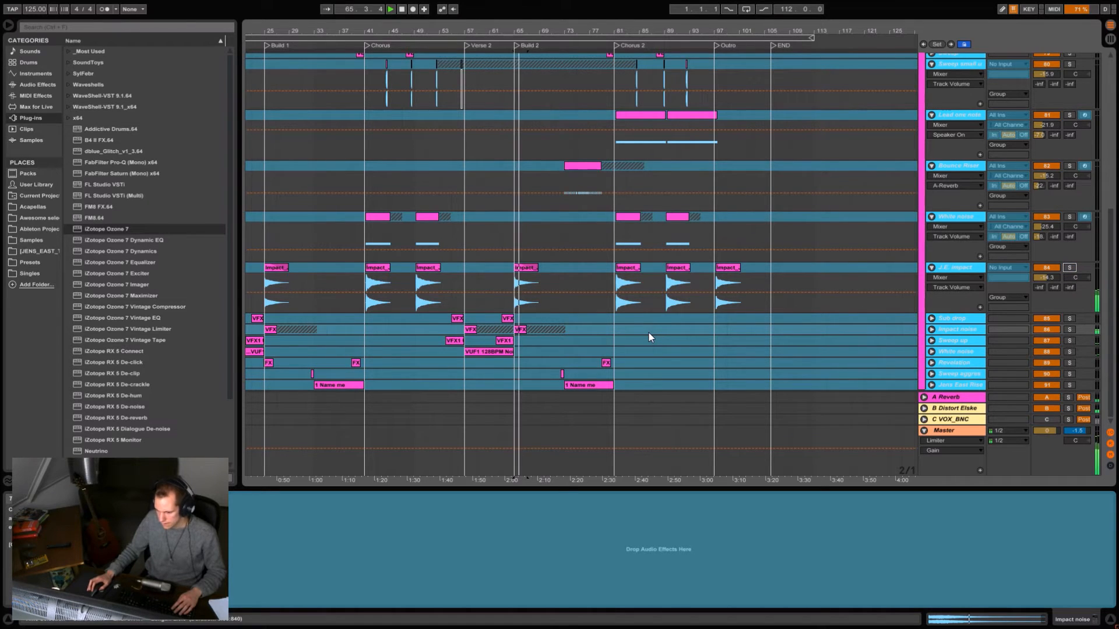
- Solo the Sweep up track and play its clip near the end of Verse 2
click(495, 350)
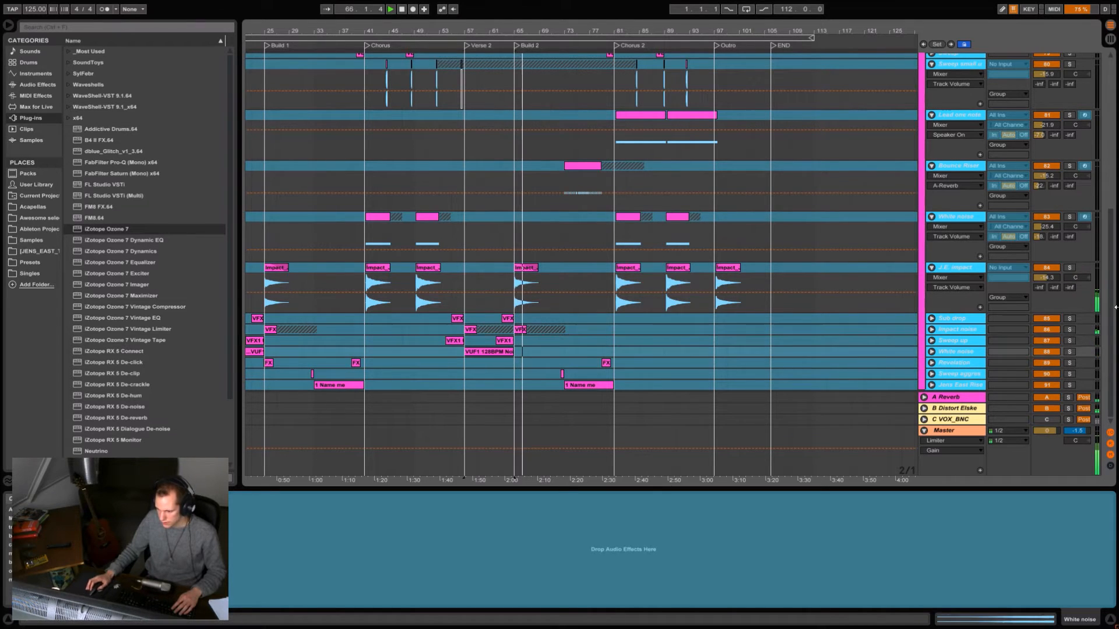
click(503, 342)
click(1070, 341)
key(space)
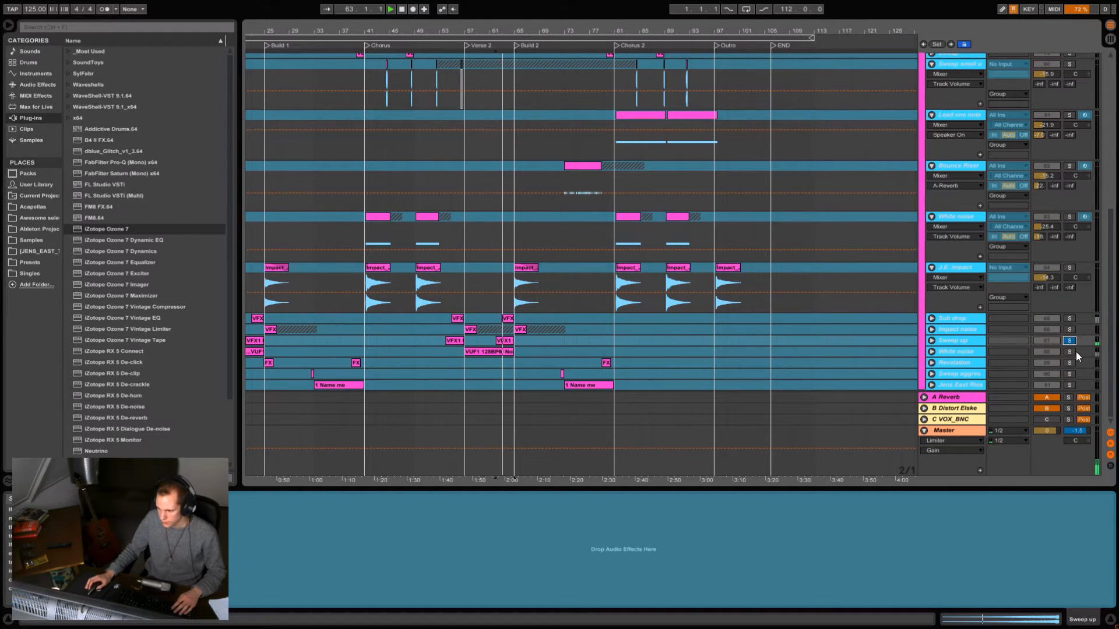
- Solo the White noise track below Sweep up and restart playback in Verse 2 to audition it
click(1069, 352)
key(space)
key(space)
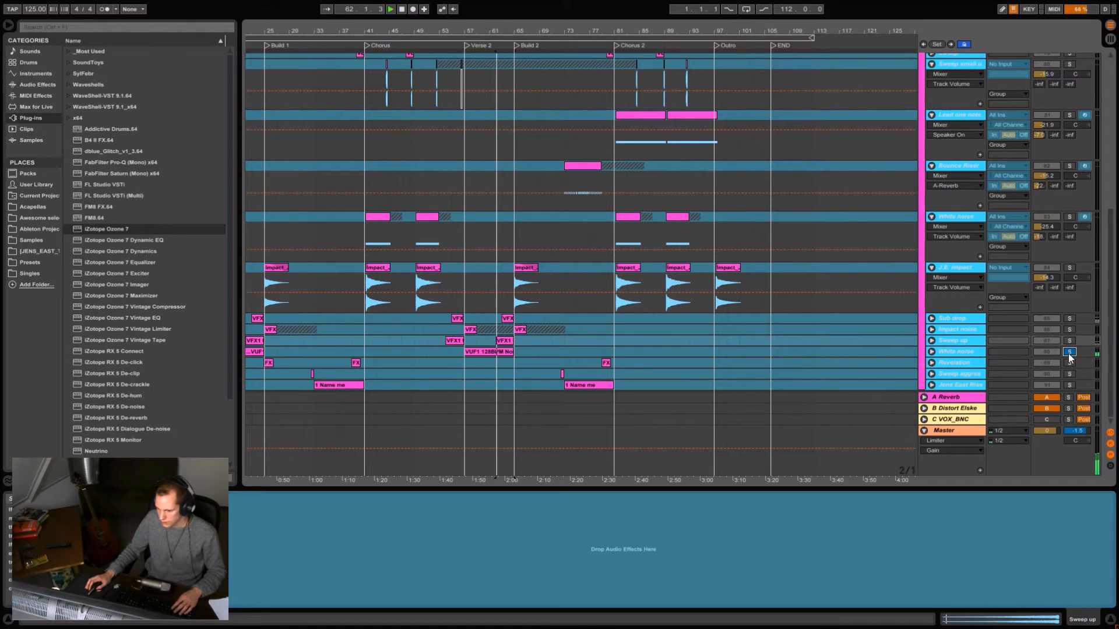
- Solo the Revelation track and play its clip just before Chorus 2
click(608, 366)
key(space)
key(space)
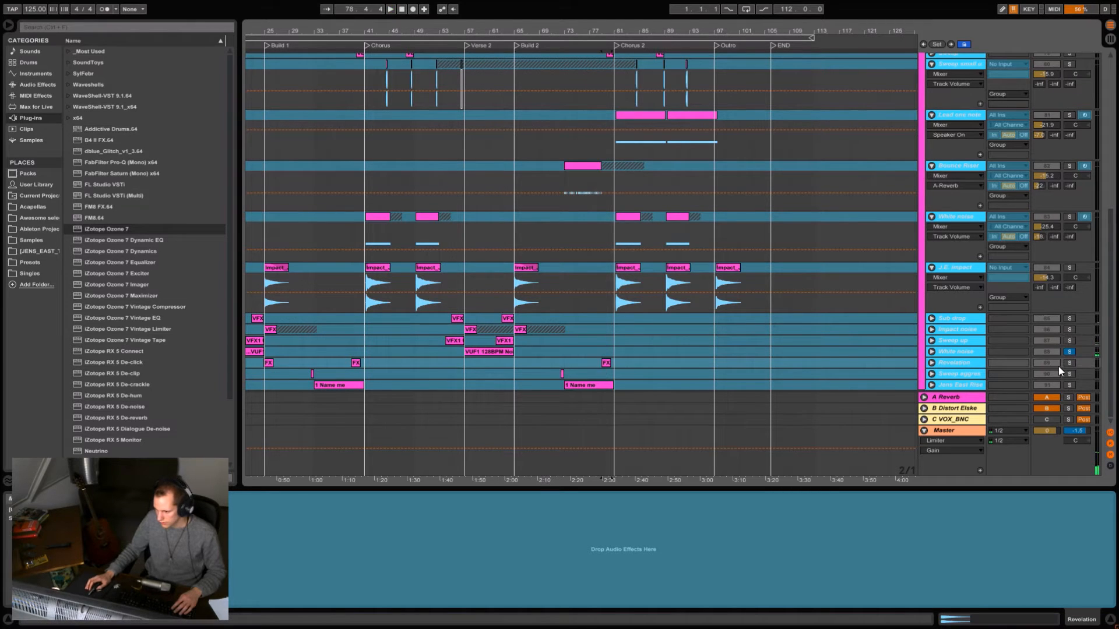
click(1068, 363)
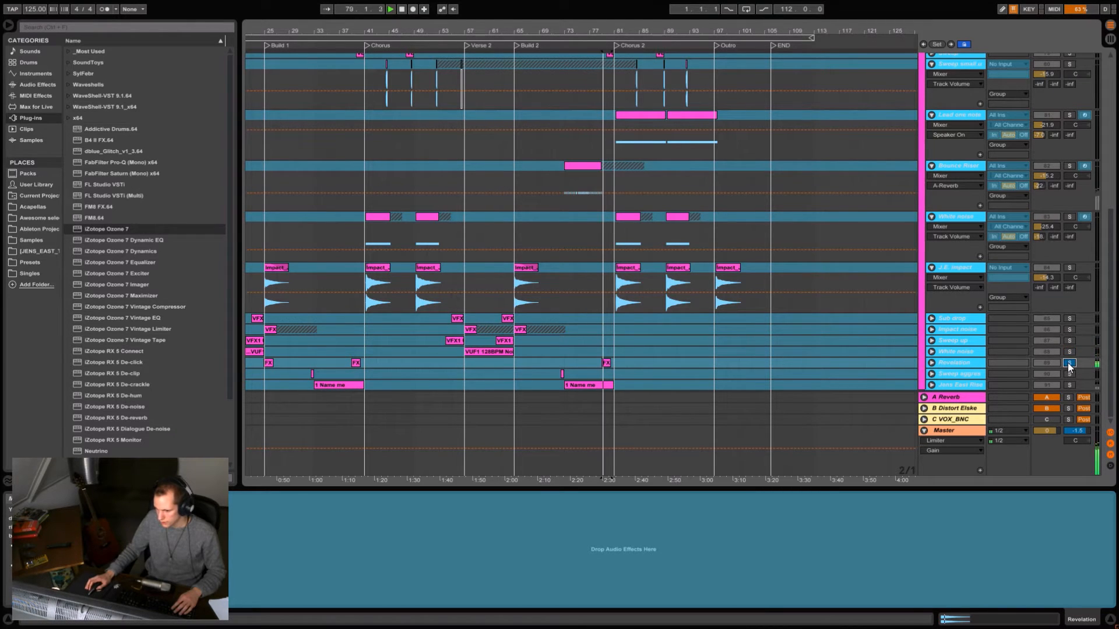
- Expand the Revelation track, select and inspect the FX Revelation clip before Chorus 2, and replay it in solo
click(931, 363)
drag(603, 37, 611, 372)
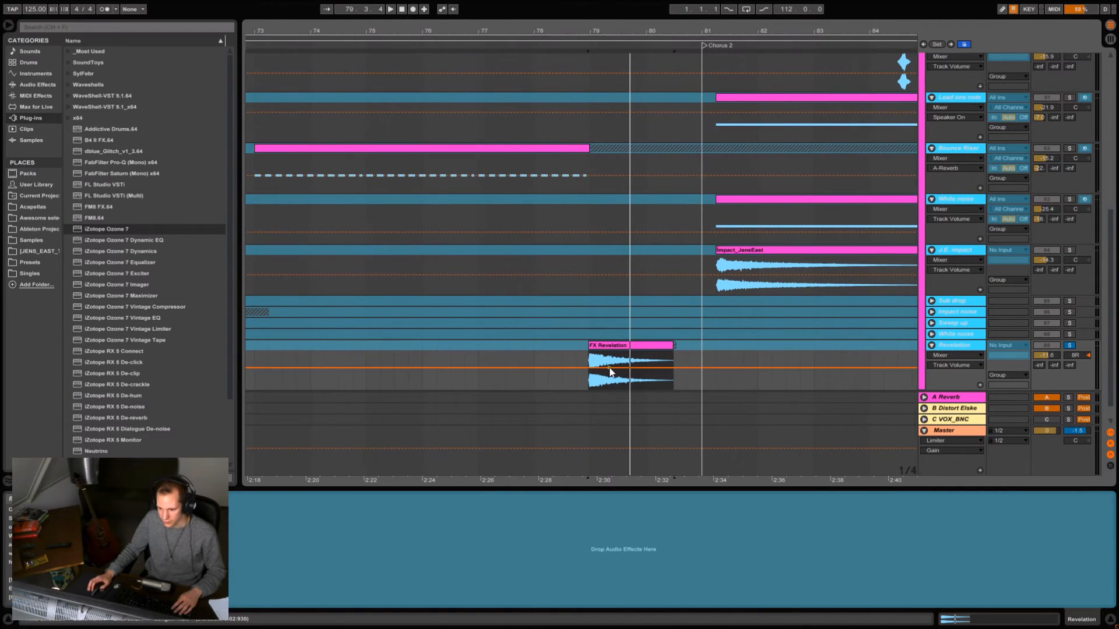
click(610, 346)
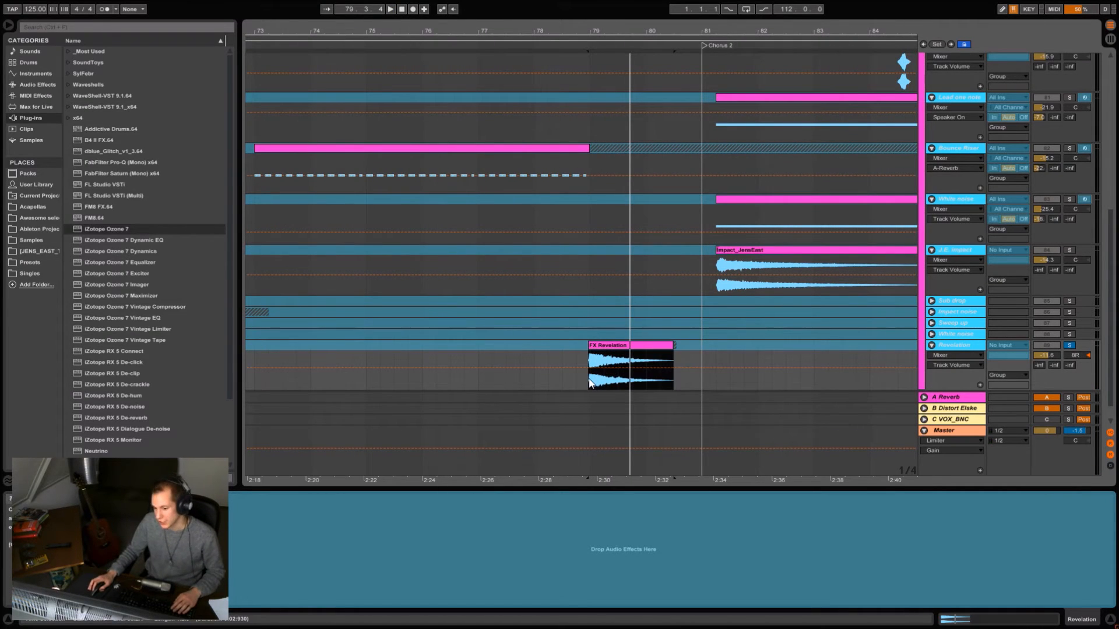
drag(629, 24, 568, 2)
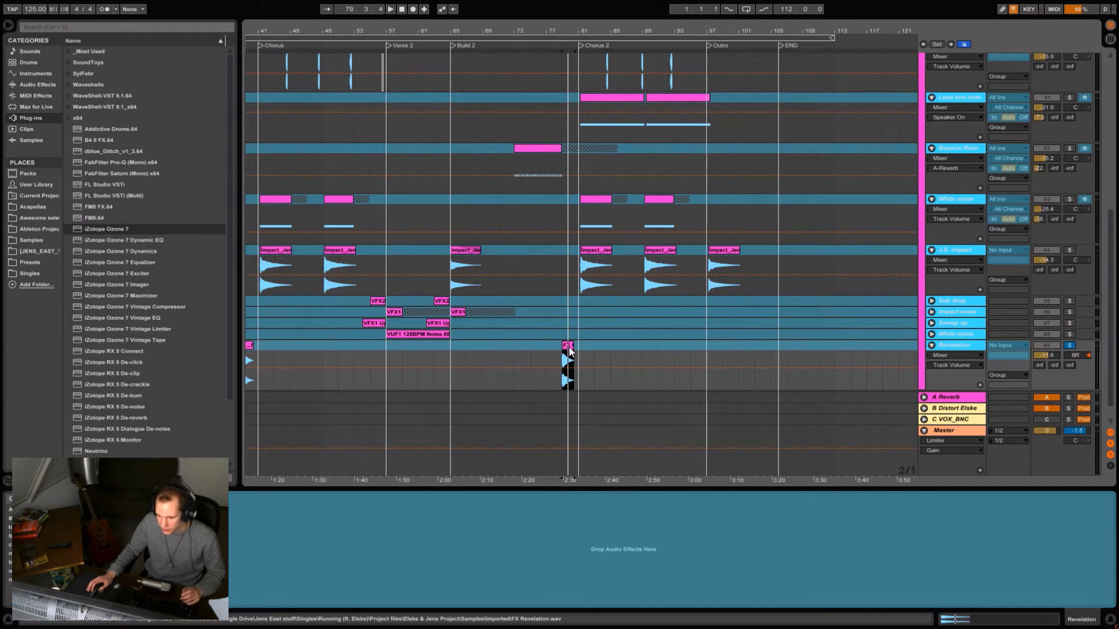
key(space)
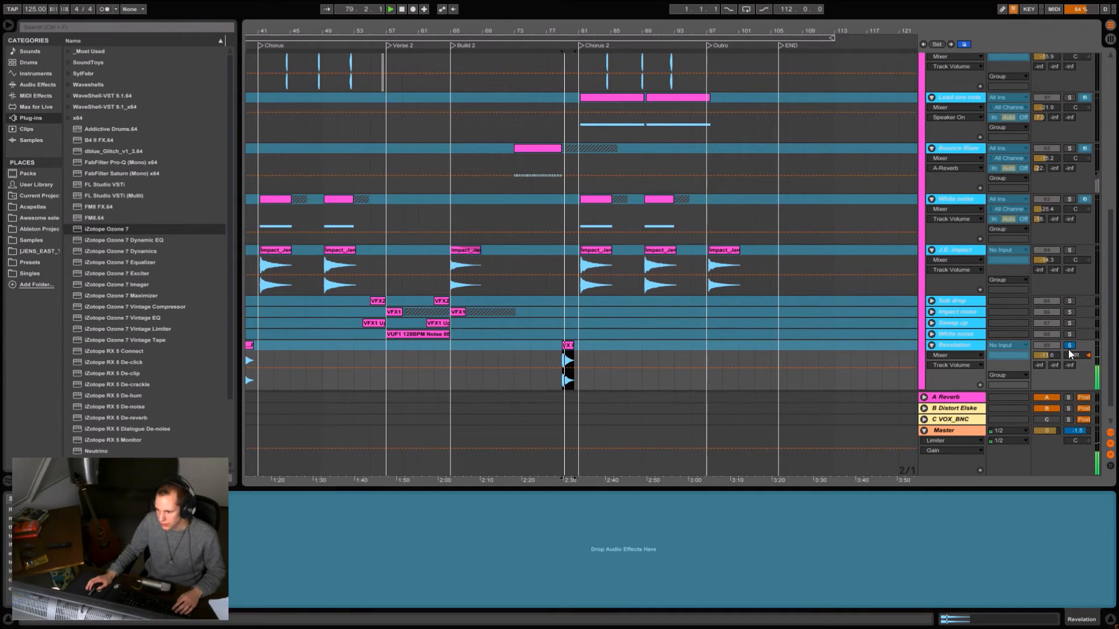
- Audition the Sweep aggressive clip just before bar 73 in solo
scroll(719, 281, down, 1)
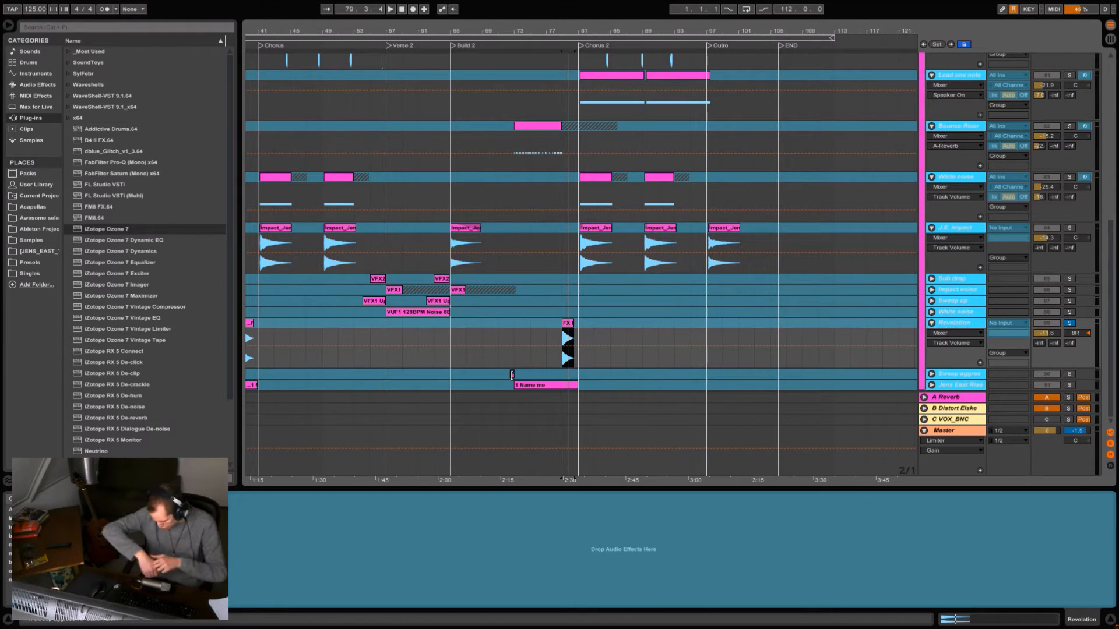
click(512, 375)
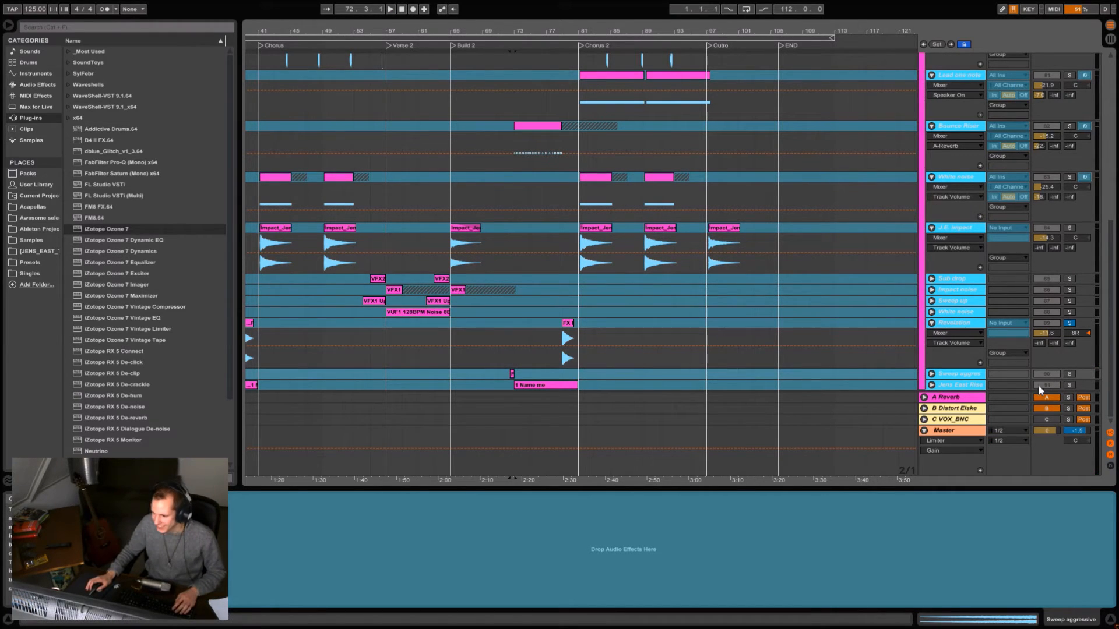
- Solo and expand the riser track below Sweep aggressive, and play its clip leading into Chorus 2
click(1072, 385)
key(space)
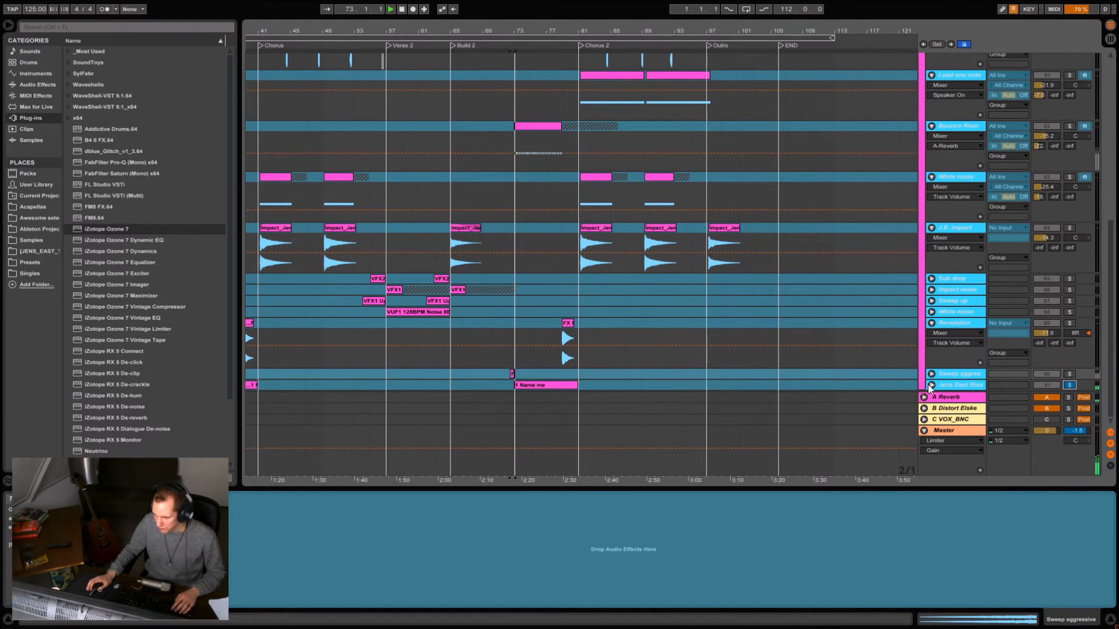
click(932, 385)
click(551, 346)
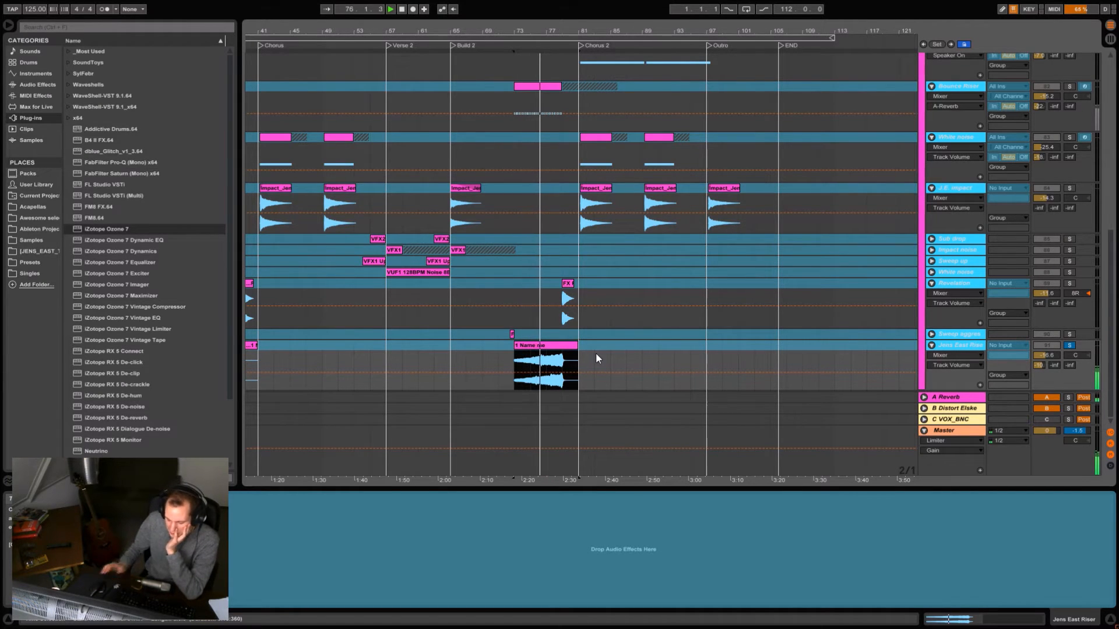
click(563, 357)
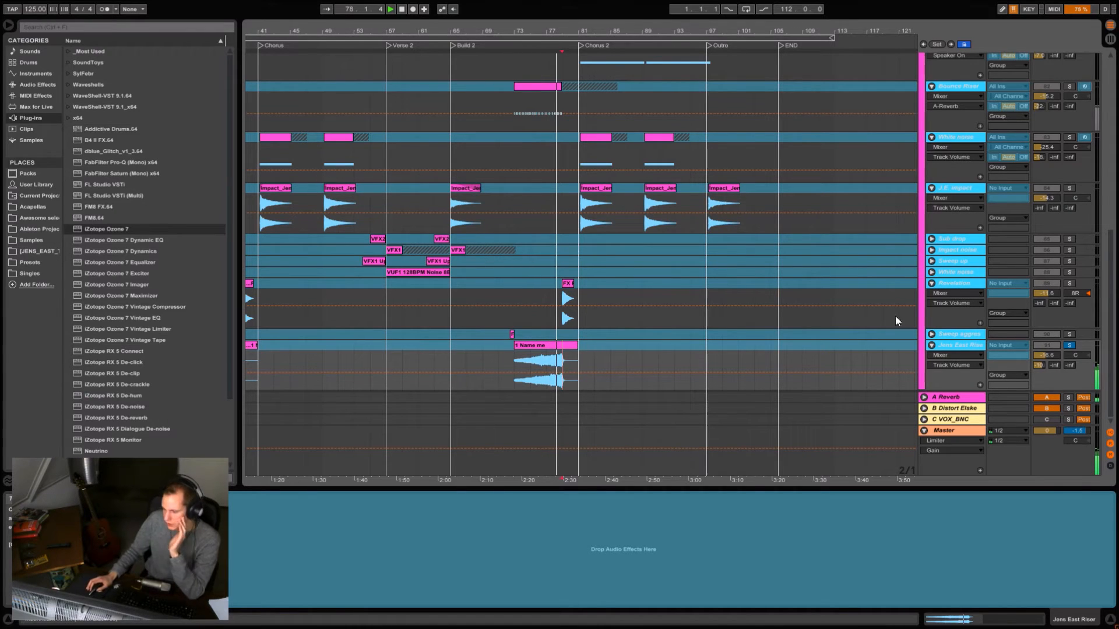
- Unsolo and collapse the riser track at the end of the FX group
click(1069, 345)
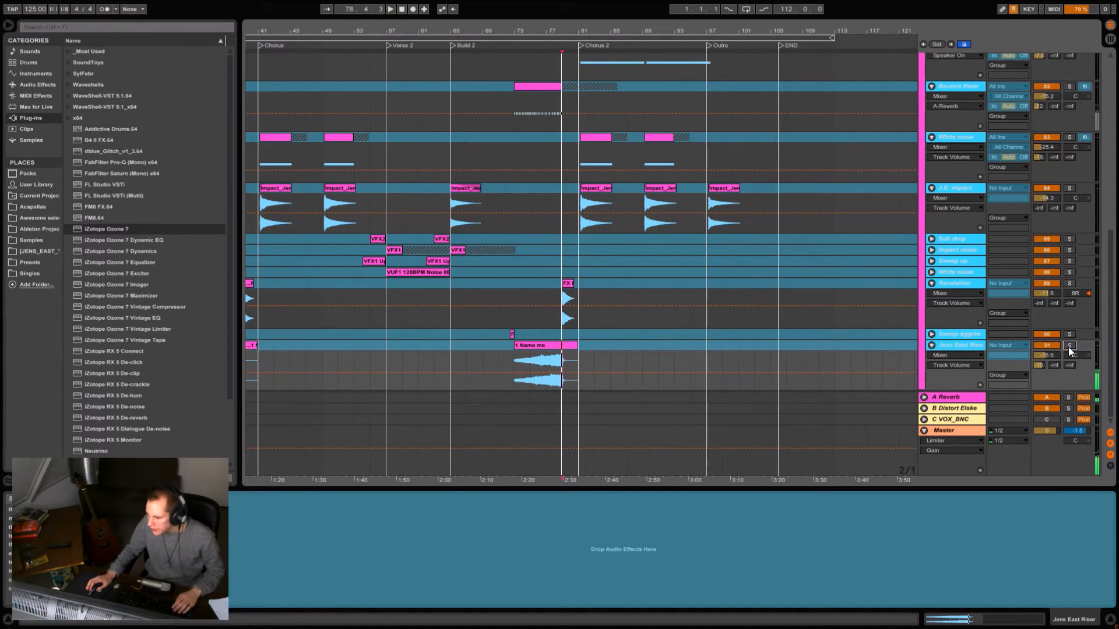
alt+click(930, 346)
scroll(969, 260, up, 15)
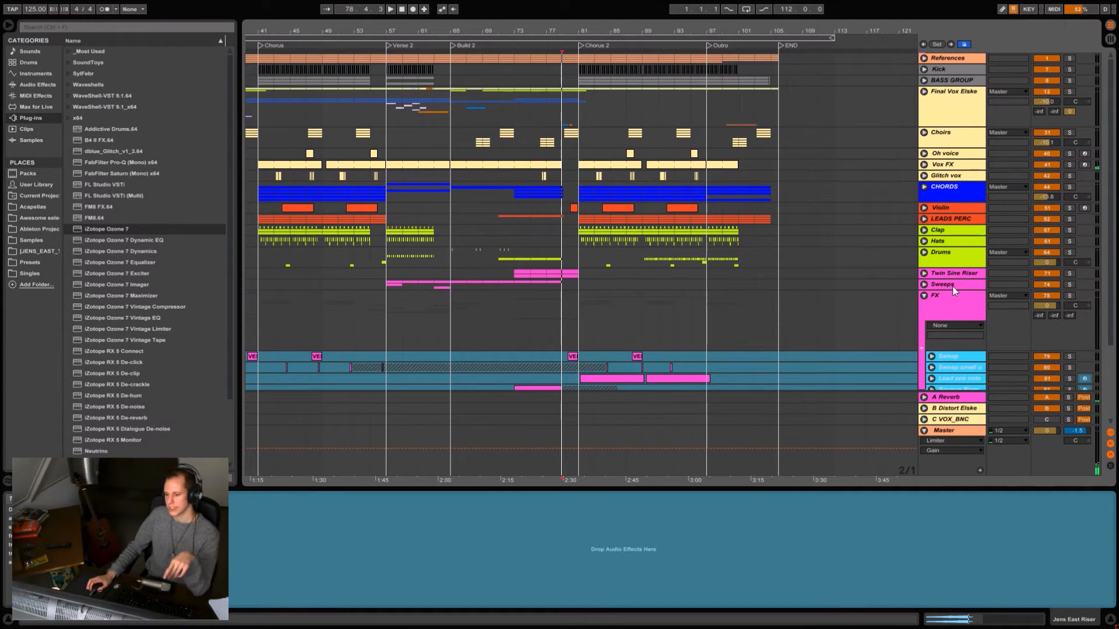
- Solo the Final Vox group and play it from the start of Build 1
click(1069, 91)
double_click(359, 42)
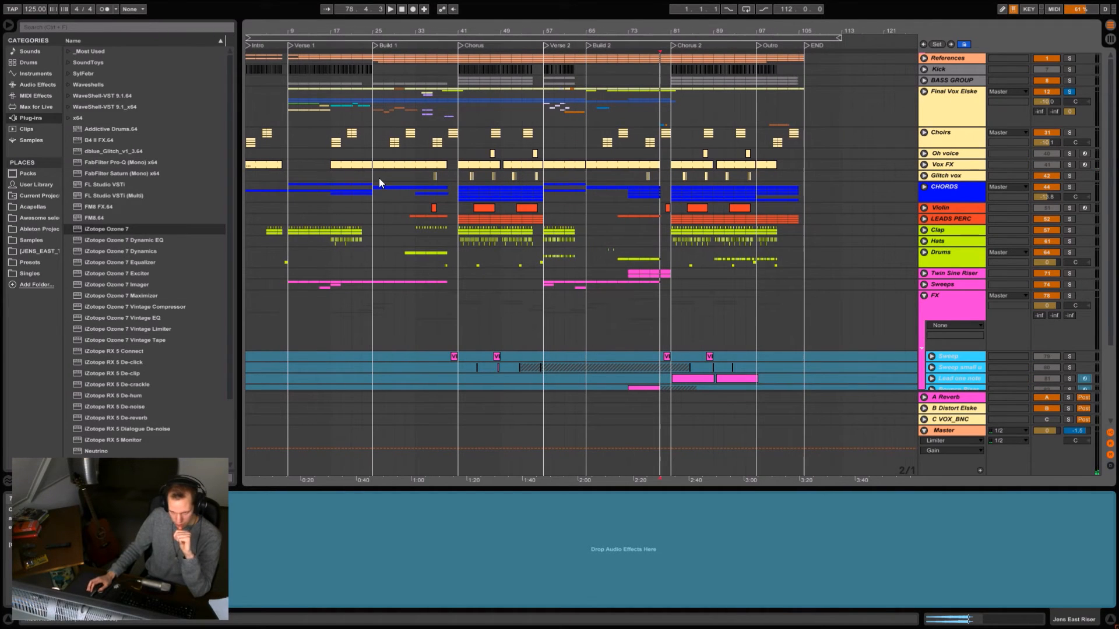
click(377, 117)
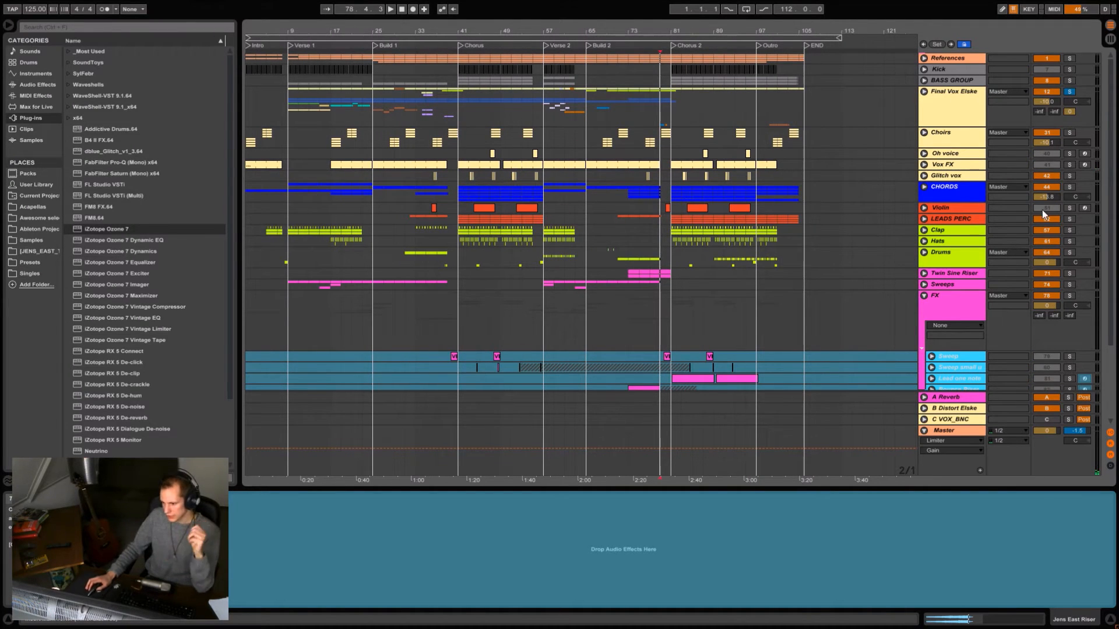
key(space)
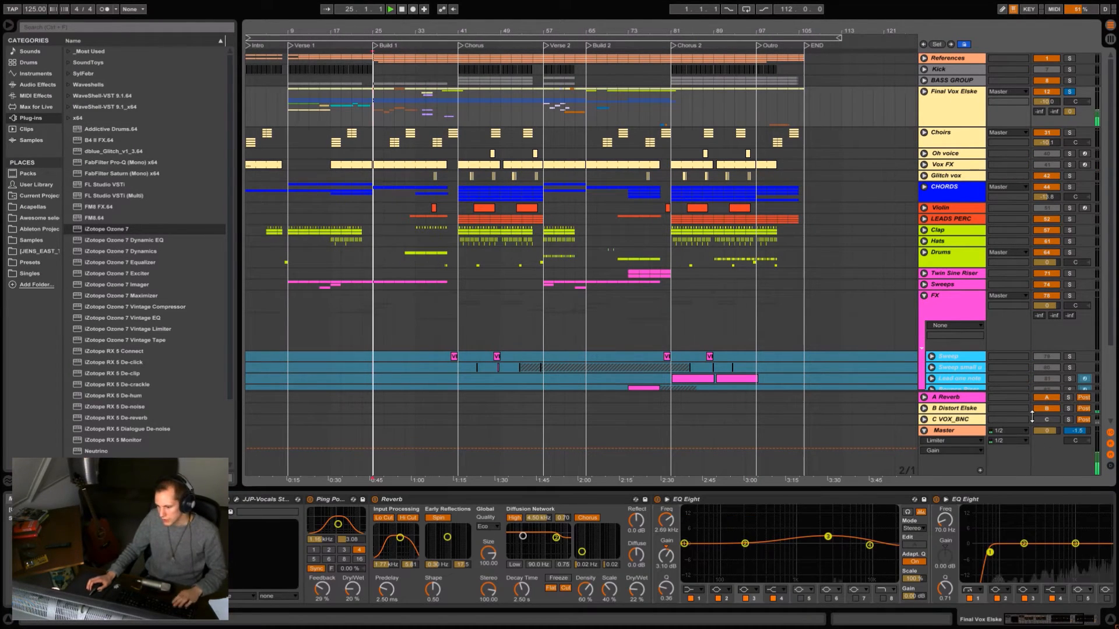
- Solo the B Distort return during playback and examine its Reverb, Compressor, FabFilter Saturn and EQ Eight devices, finally hiding the device view and unsoloing it
click(1068, 408)
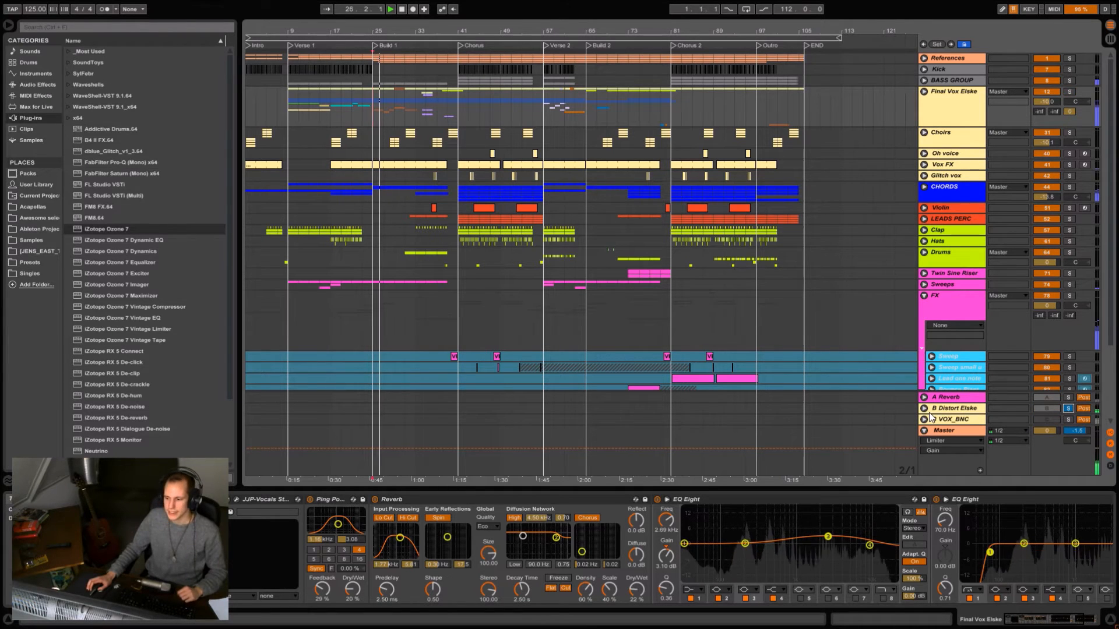
click(950, 409)
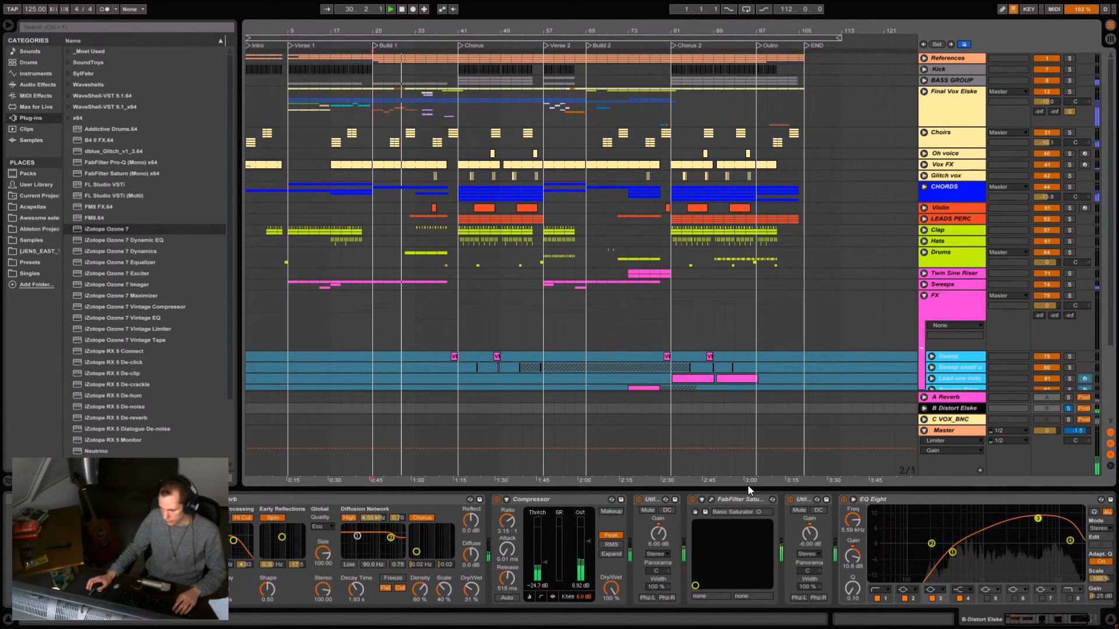
click(1110, 619)
key(space)
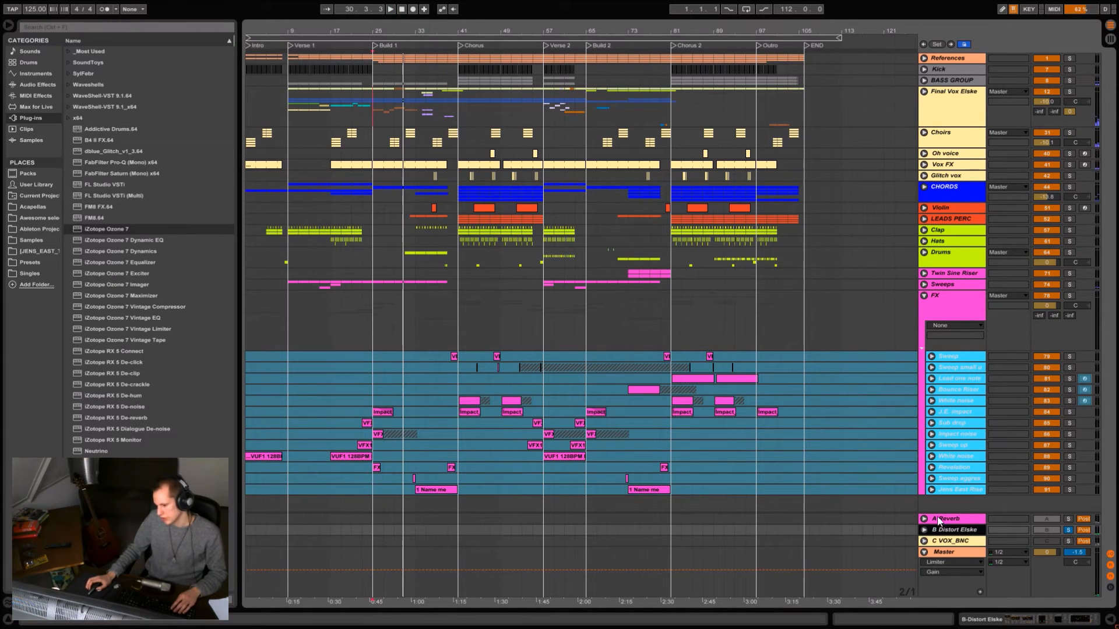
click(1068, 527)
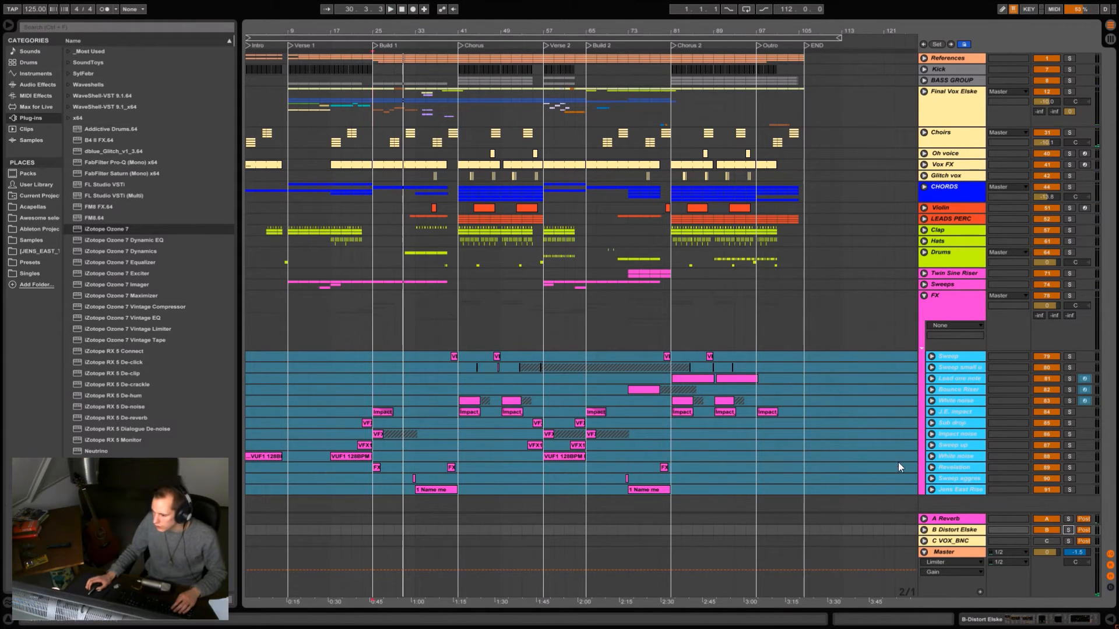
- Collapse the FX group and expand the Violin track
click(924, 296)
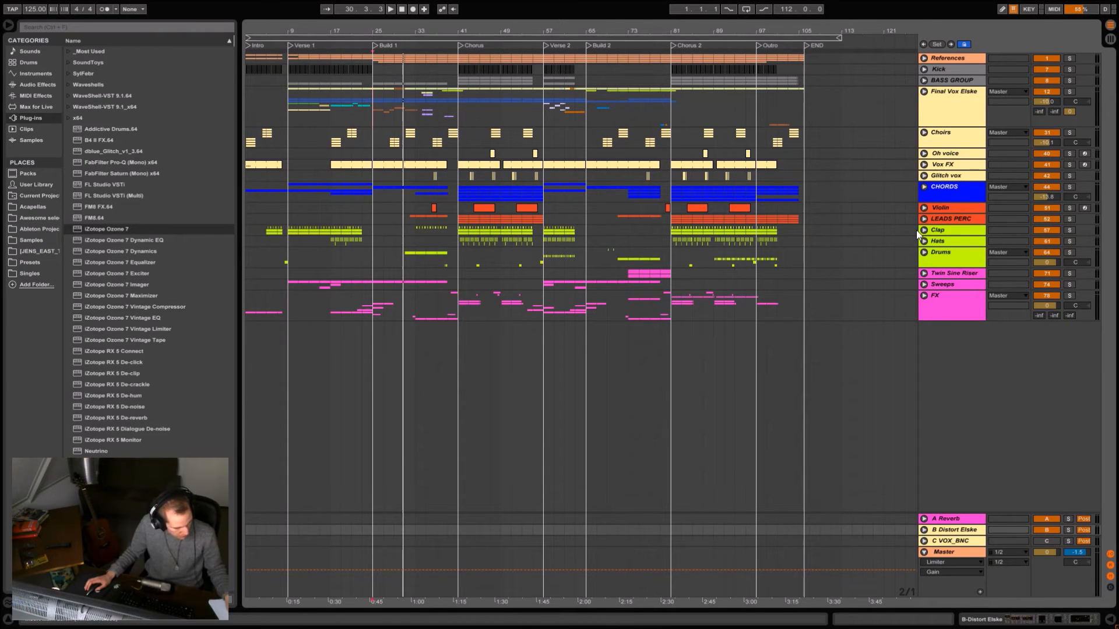
click(924, 207)
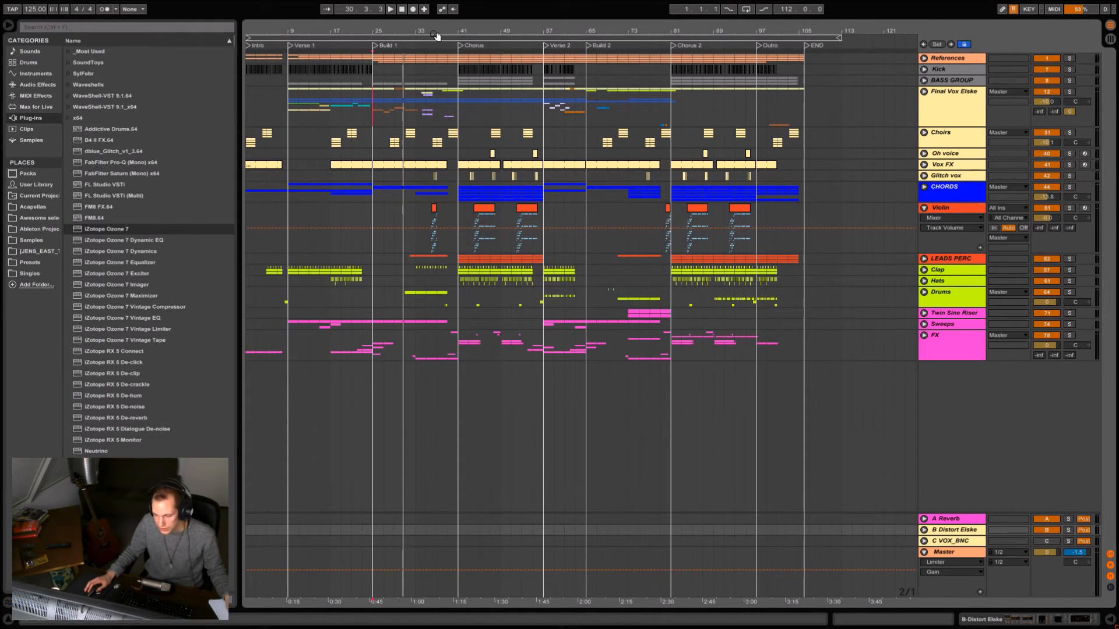
- Audition the Violin clip around bar 36 before the Chorus, first in solo and then in the full mix
drag(434, 27, 454, 313)
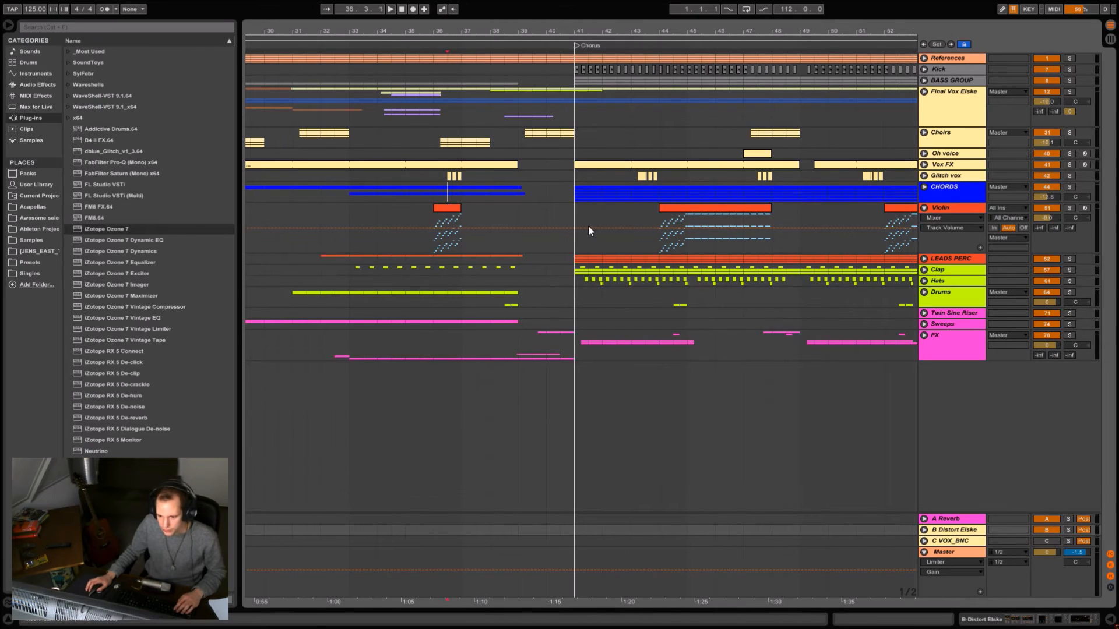
click(1068, 208)
key(space)
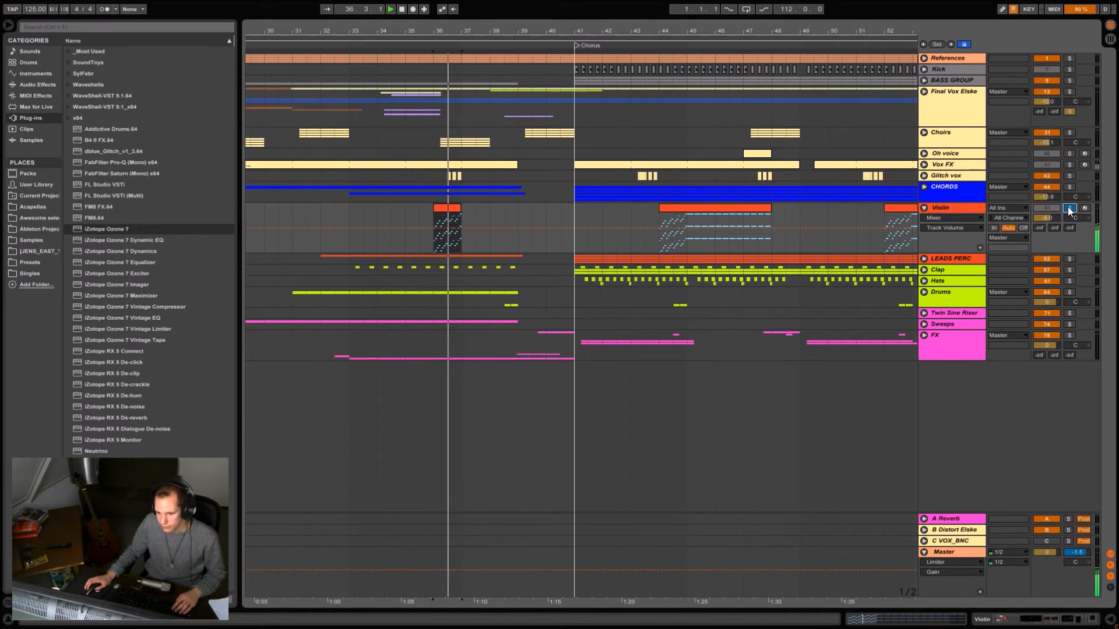
click(1069, 208)
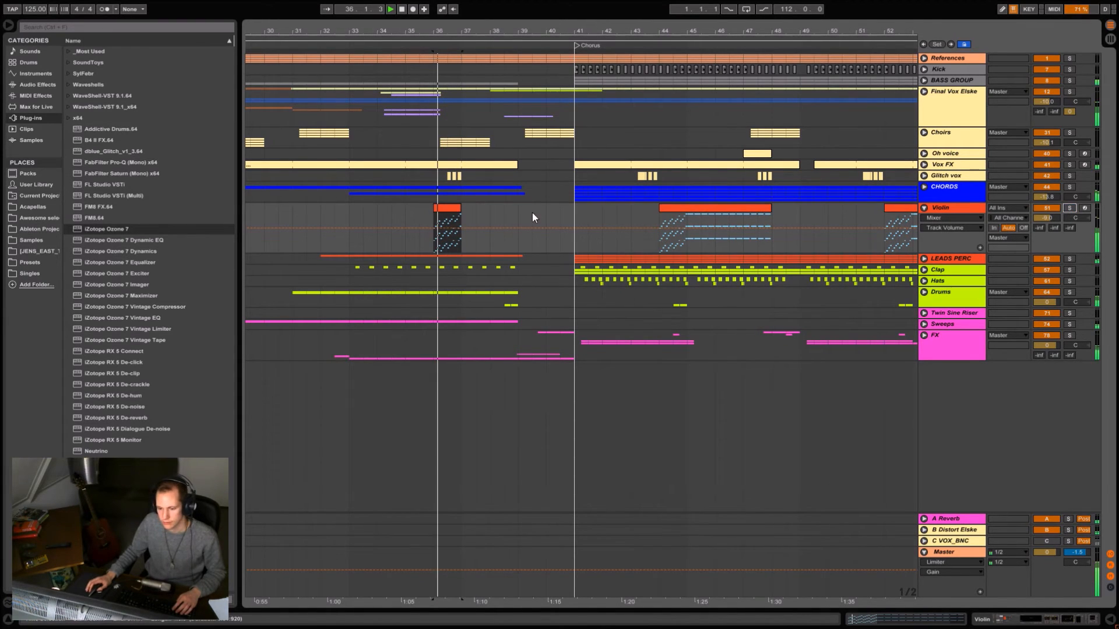
- Examine the Violin track's instrument rack, Reverb, EQ Eight, Kickstart, Utility and Auto Filter, and display the Utility Gain automation
double_click(948, 208)
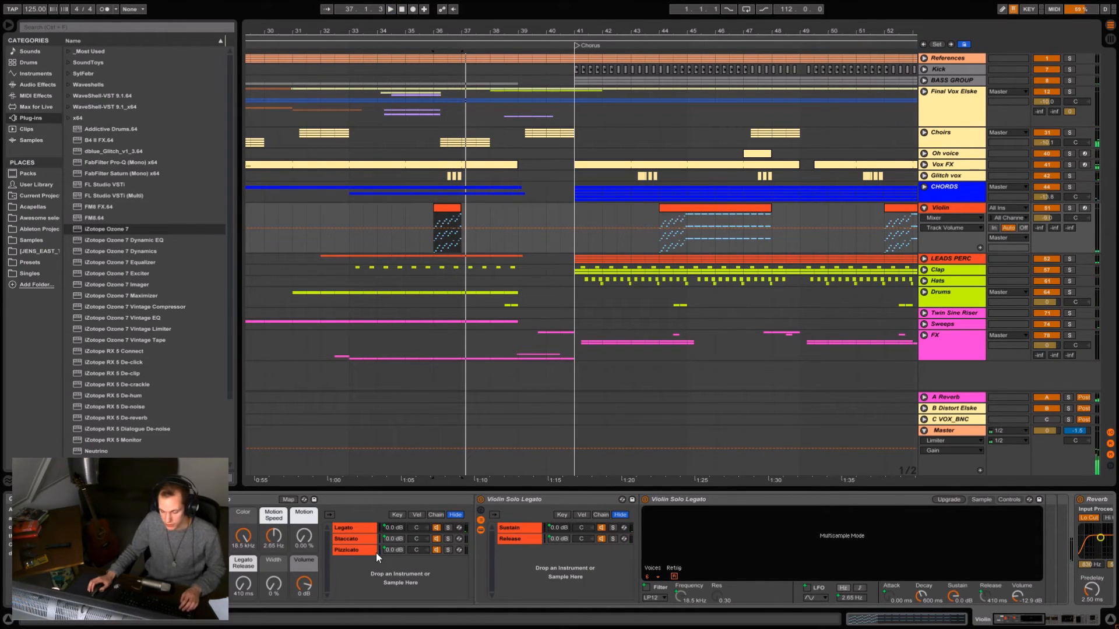
scroll(727, 563, down, 6)
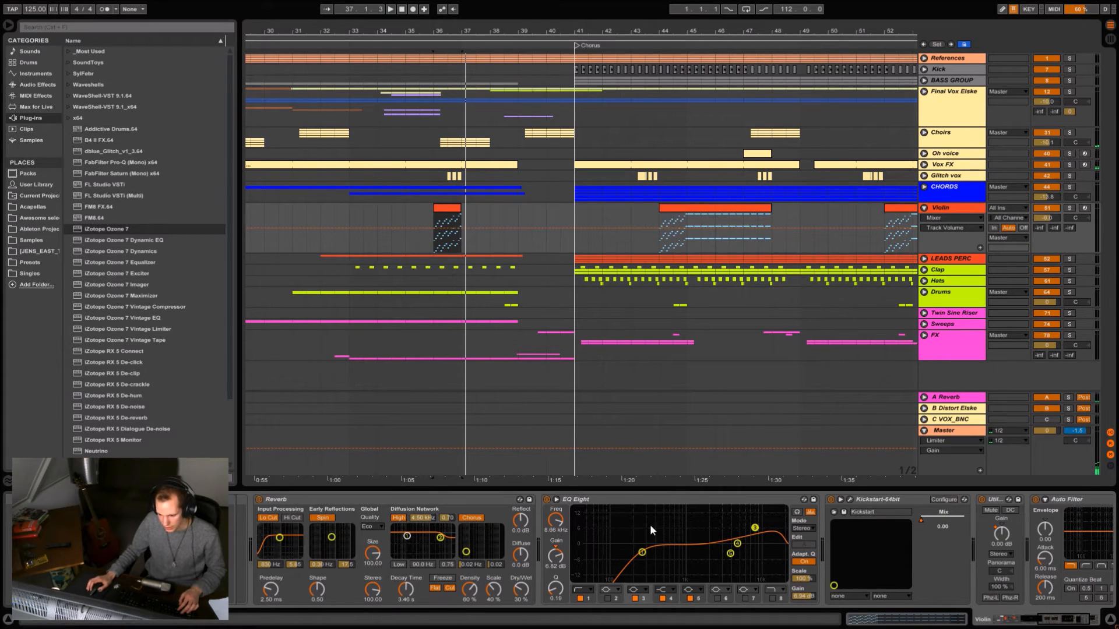
scroll(649, 524, down, 3)
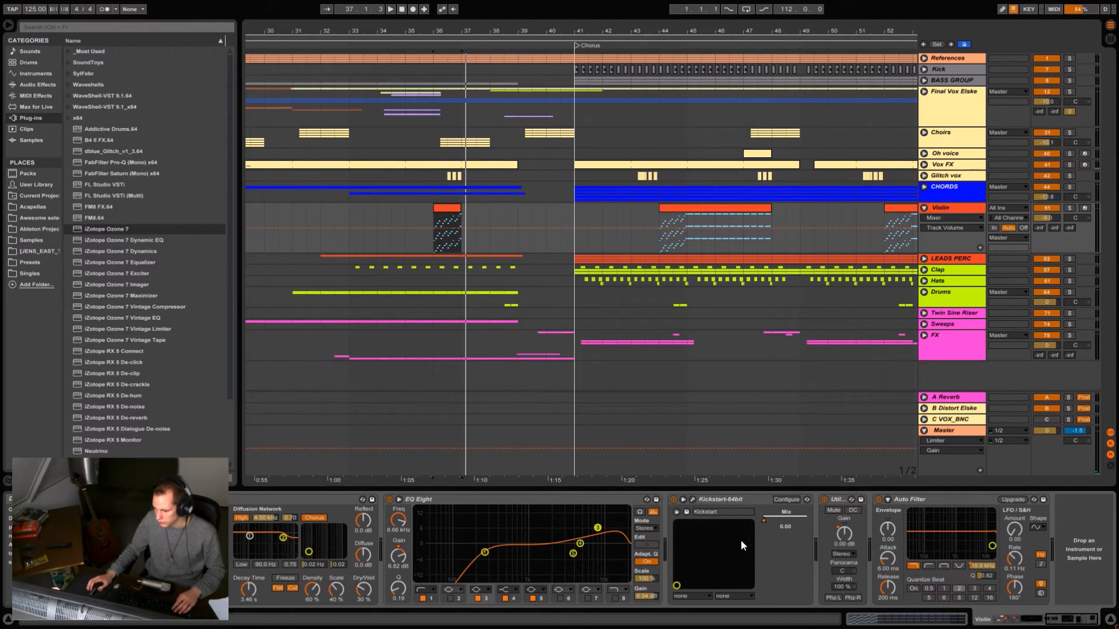
click(844, 535)
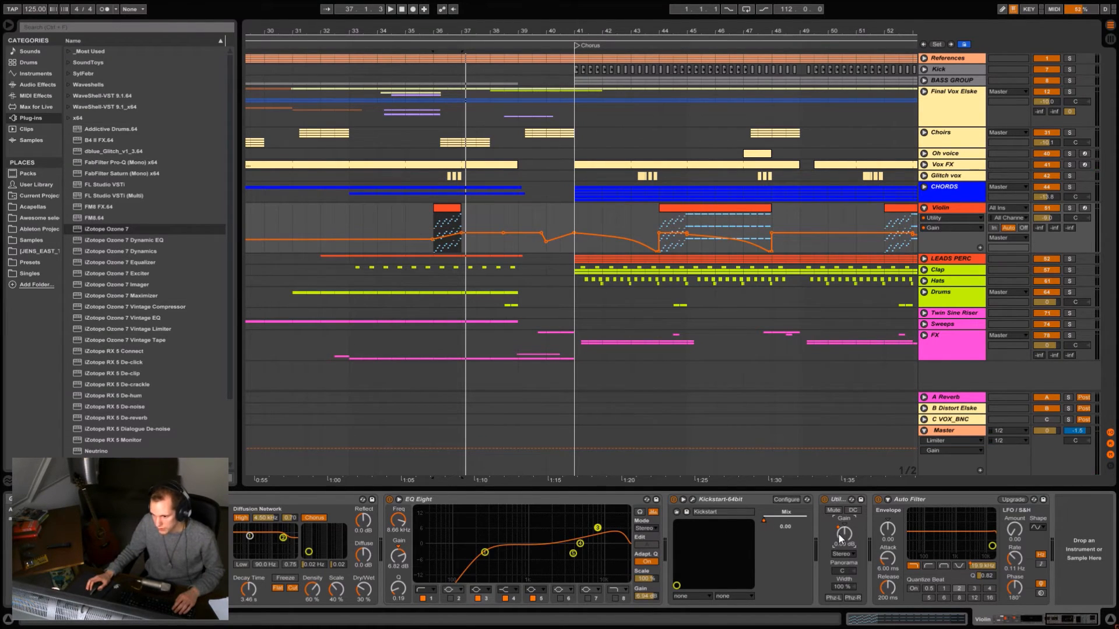
- Audition the Violin clip at bar 44 of the Chorus in the full mix with its Utility Gain automation displayed
drag(710, 33, 574, 34)
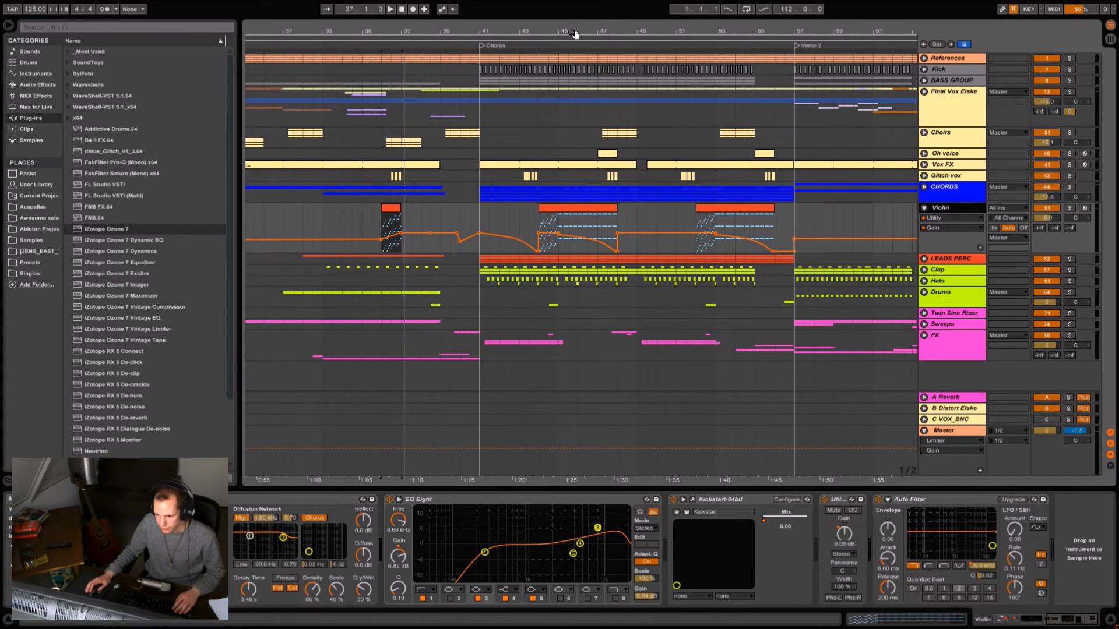
click(540, 220)
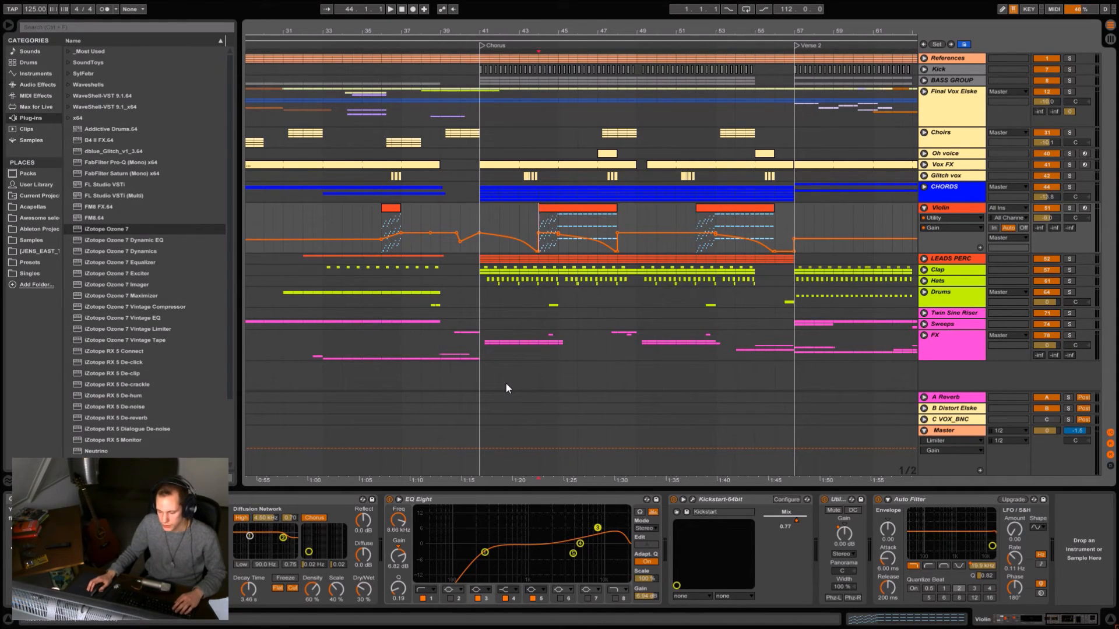
click(845, 532)
click(552, 211)
key(space)
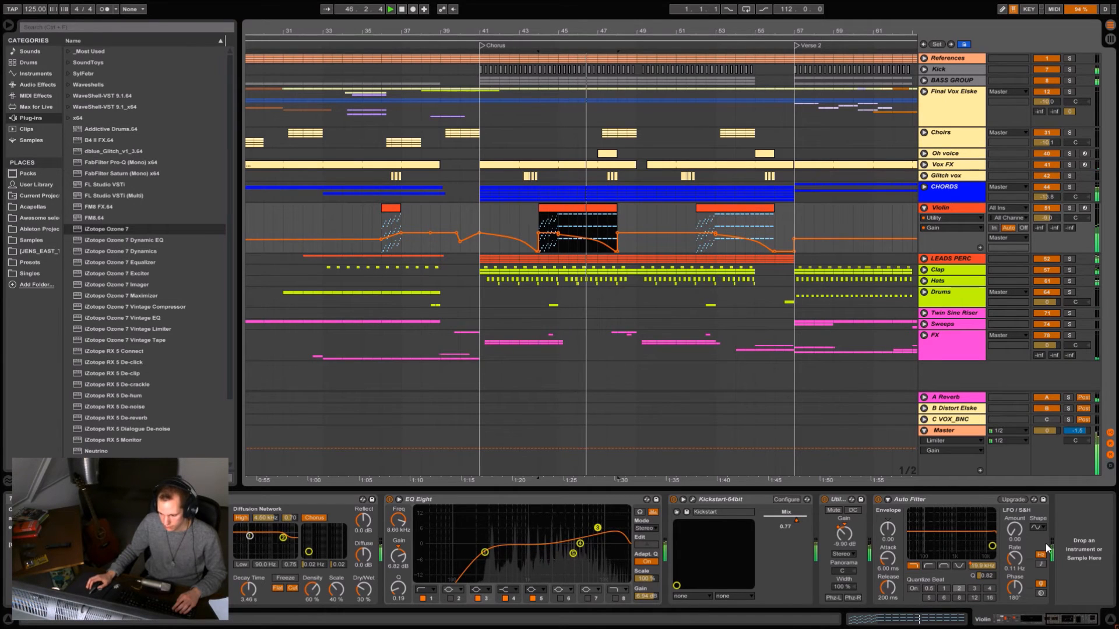
key(space)
- Display the Violin's Auto Filter Frequency automation and compare the clips at bars 36 and 44
click(983, 566)
drag(705, 28, 517, 28)
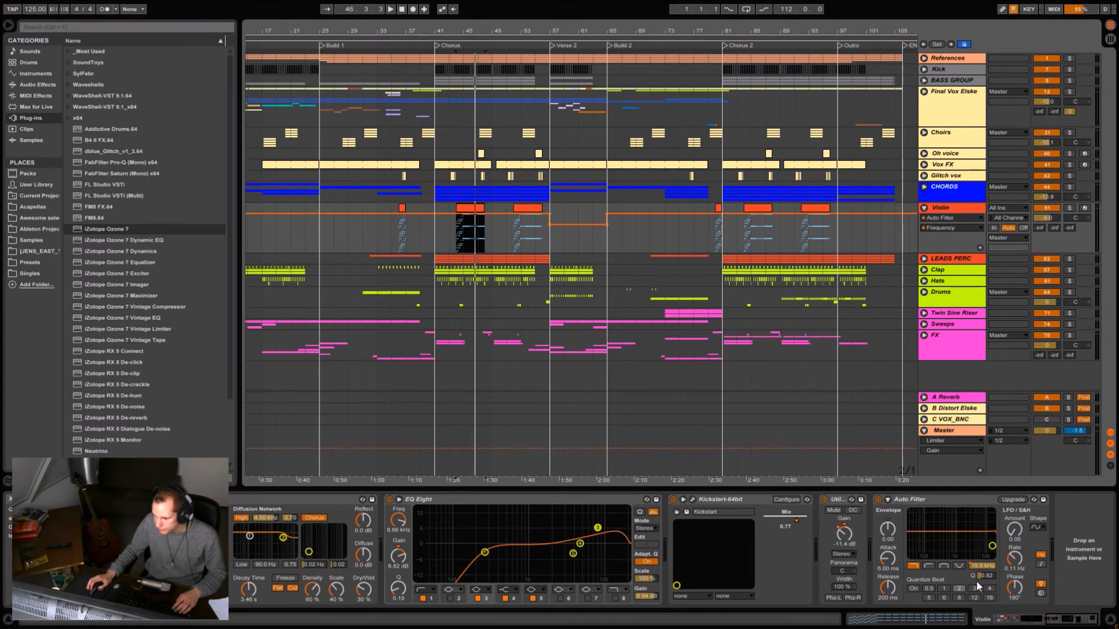
drag(393, 29, 391, 151)
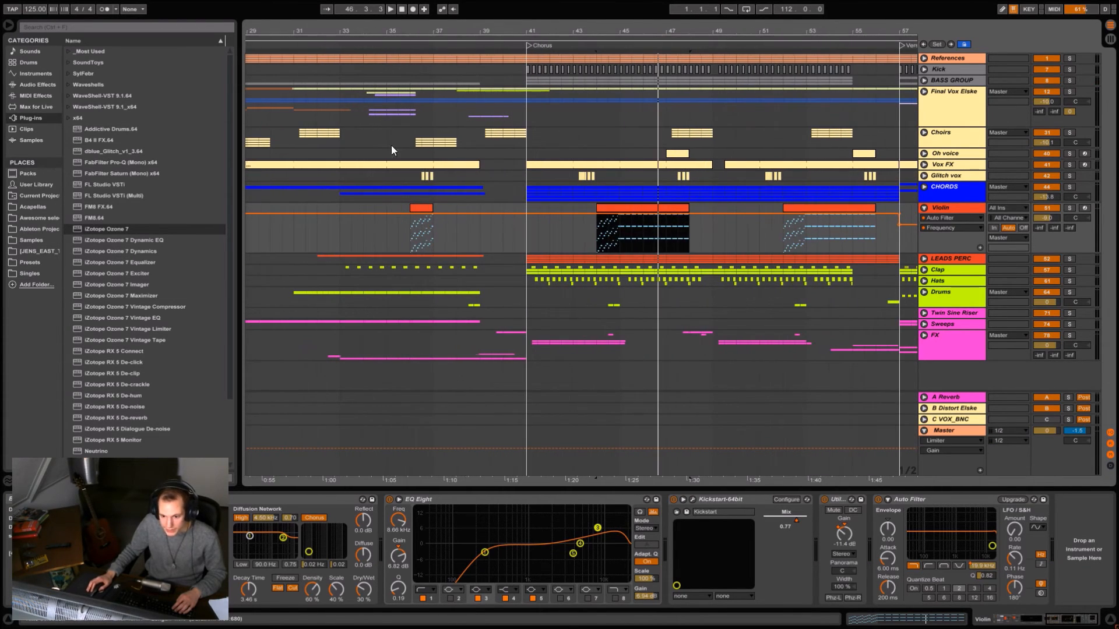
click(411, 240)
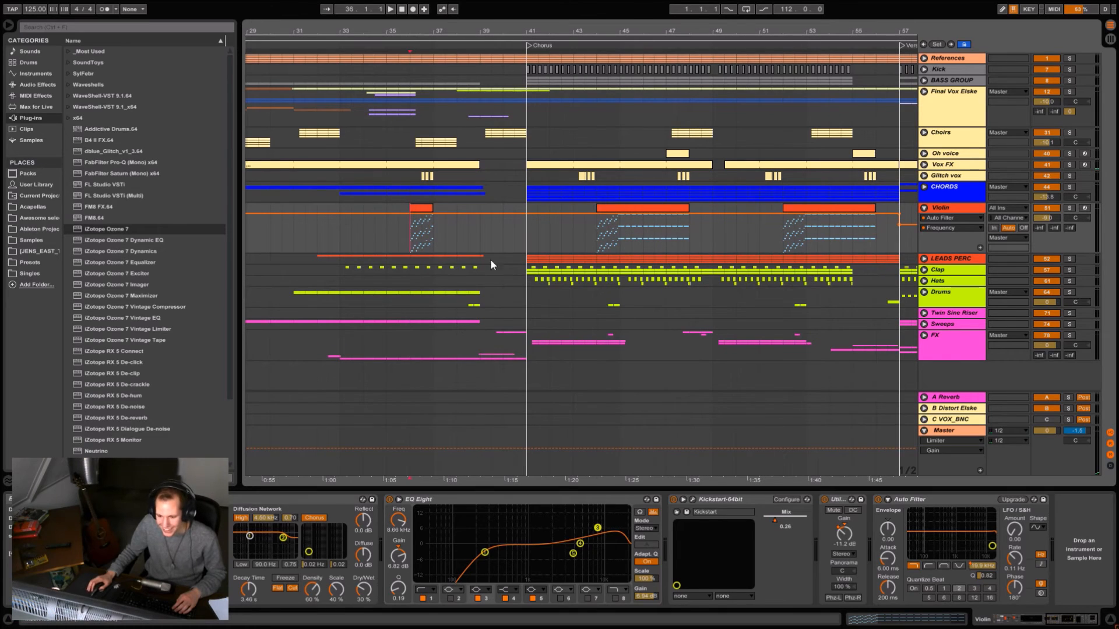
click(596, 217)
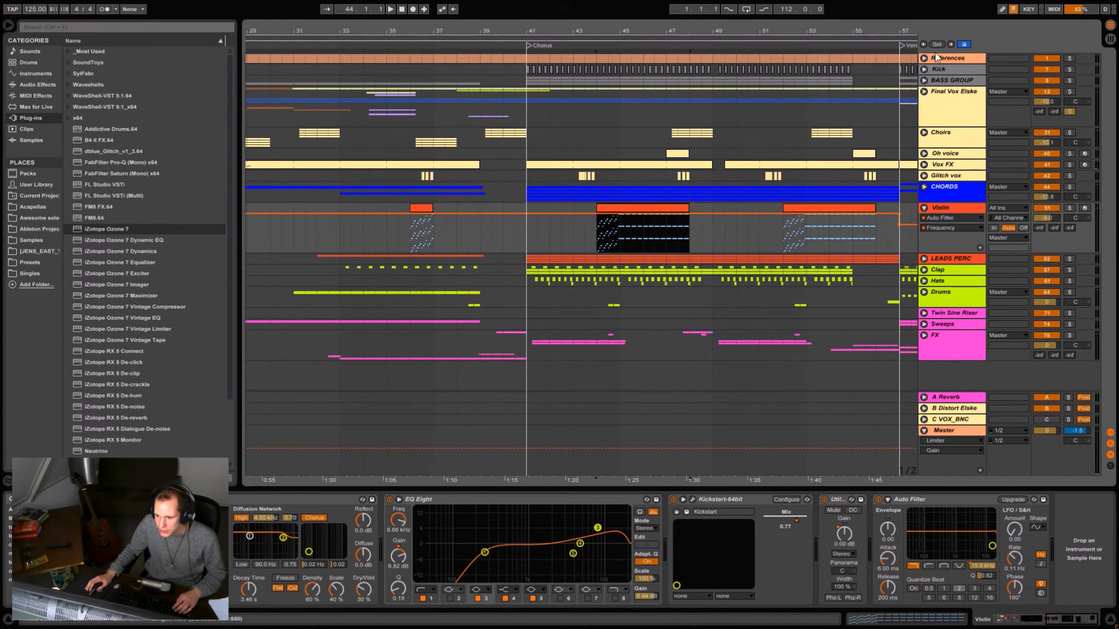
- Play the Violin clip from bar 44, solo the track and view the clip's MIDI notes before returning to its devices
key(space)
drag(642, 31, 520, 111)
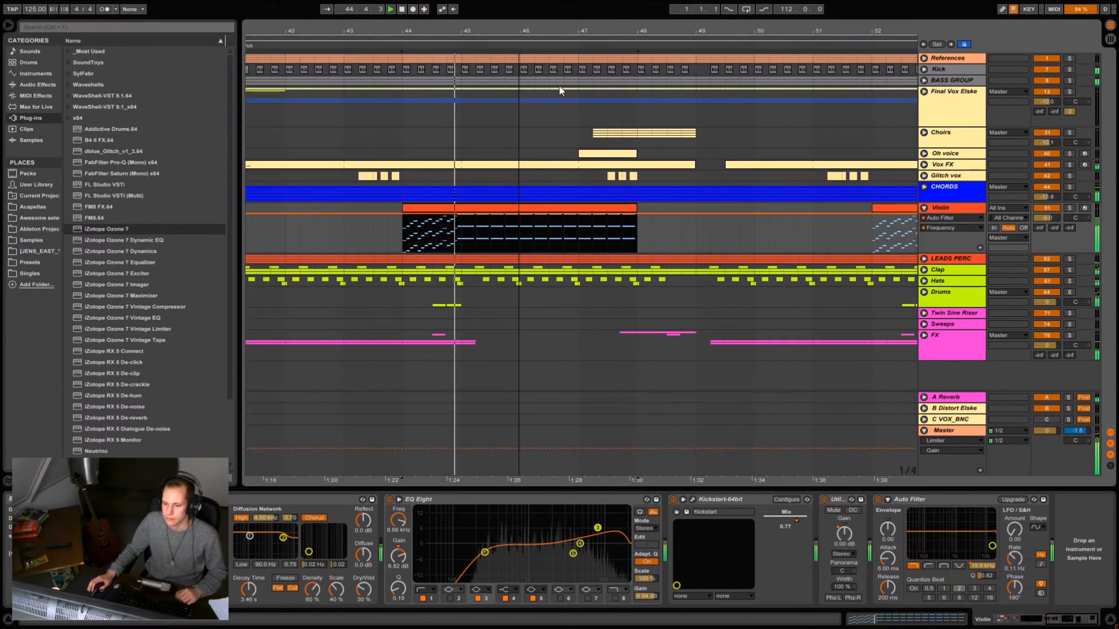
click(1069, 207)
double_click(446, 208)
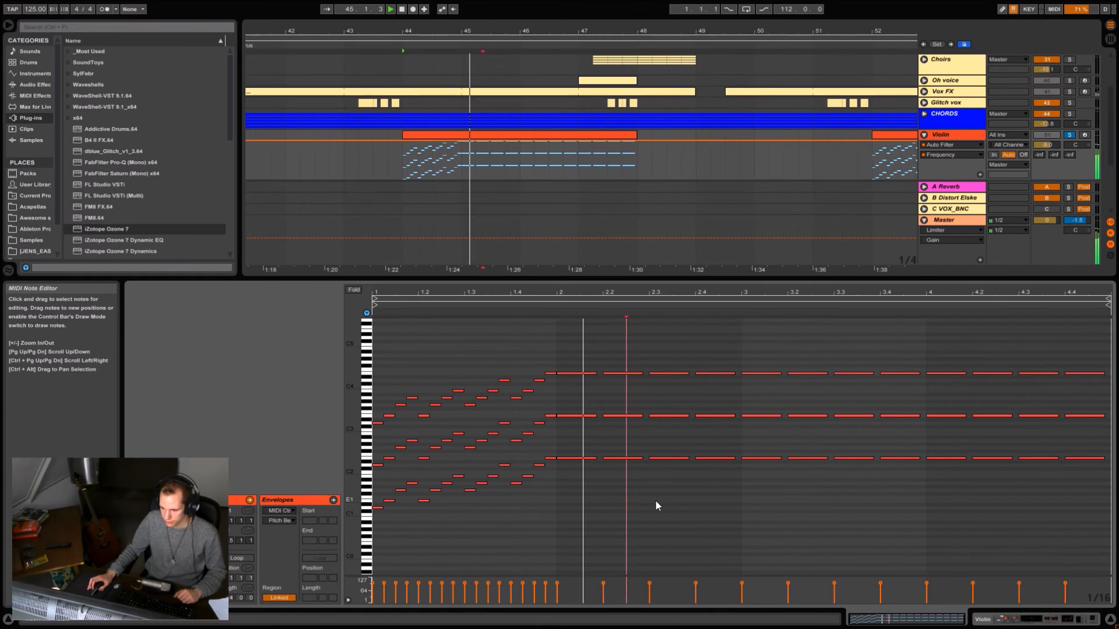
click(959, 138)
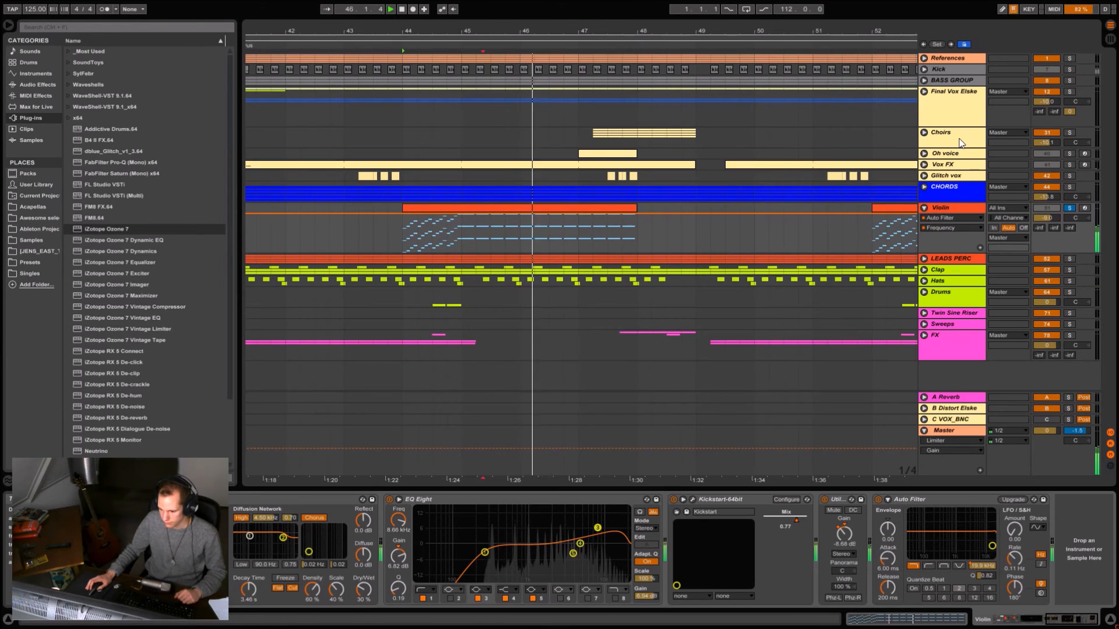
- Redisplay the Violin's Utility Gain automation, stop playback and review the curve from Build 1 to Verse 2
click(845, 533)
key(space)
mouse_move(653, 29)
mouse_down()
mouse_move(484, 27)
mouse_move(537, 7)
mouse_move(594, 7)
mouse_up()
click(334, 231)
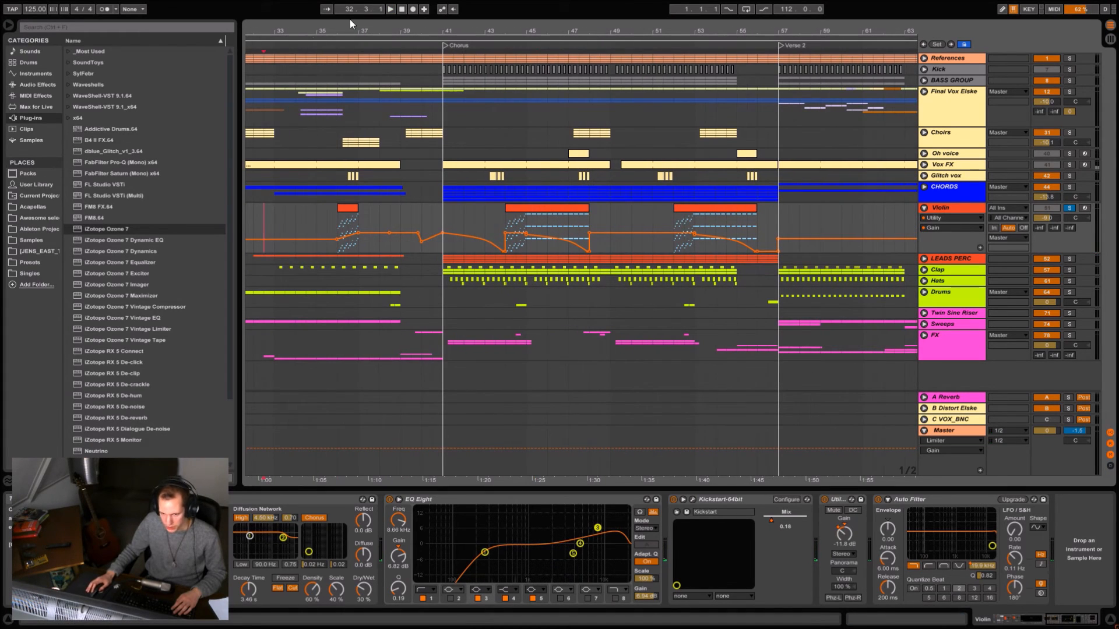
drag(302, 29, 414, 17)
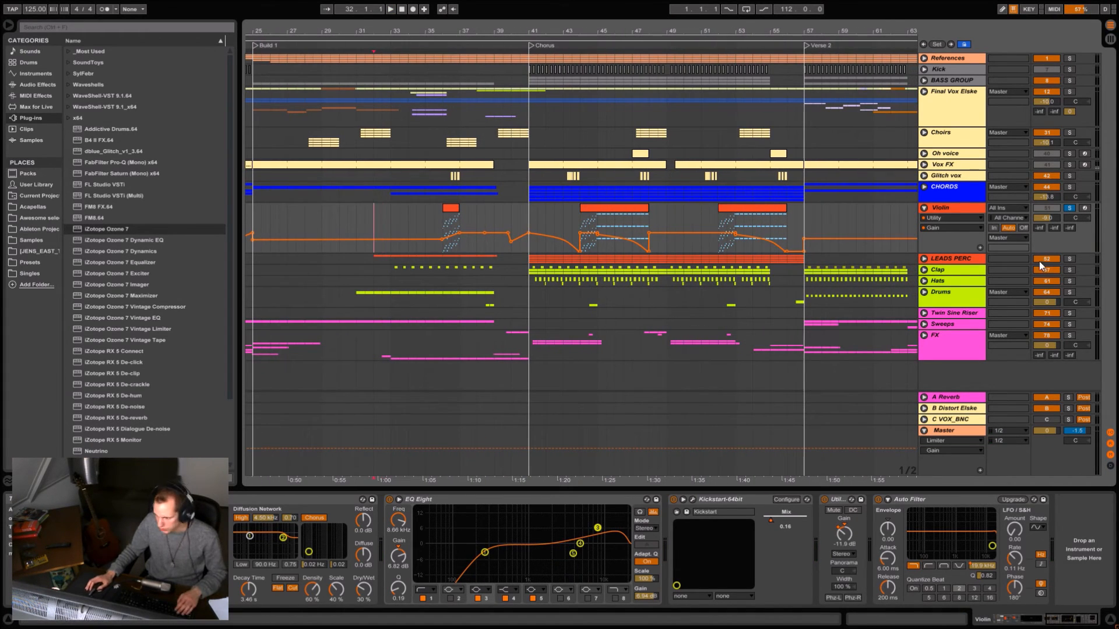
- Expand the LEADS PERC group and its Vox synth track, and collapse the Violin track
click(923, 260)
click(924, 208)
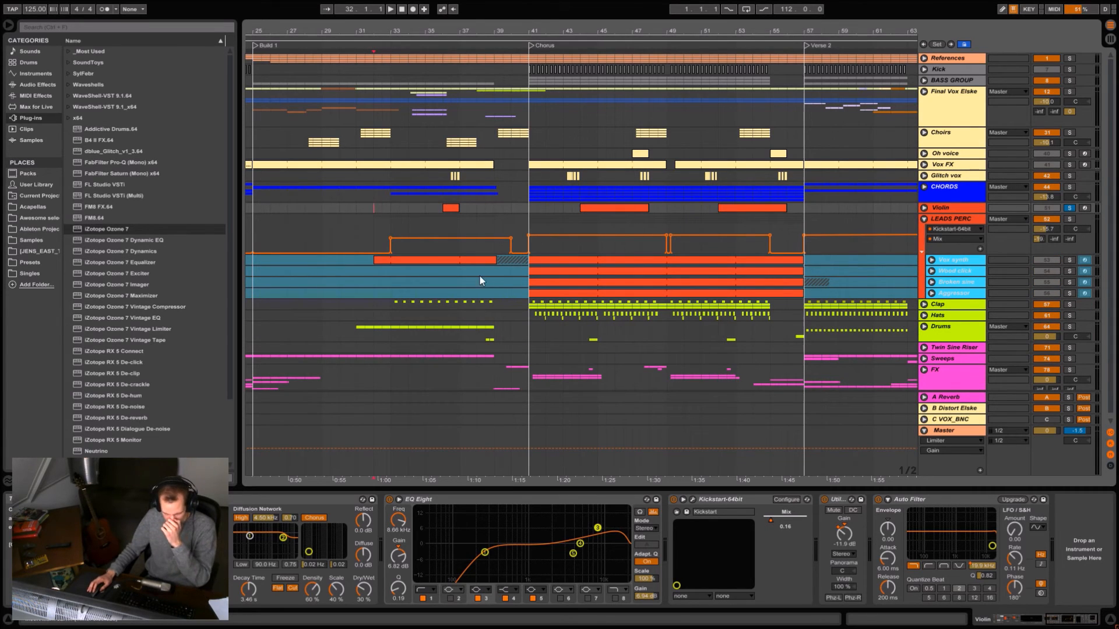
click(474, 258)
click(930, 260)
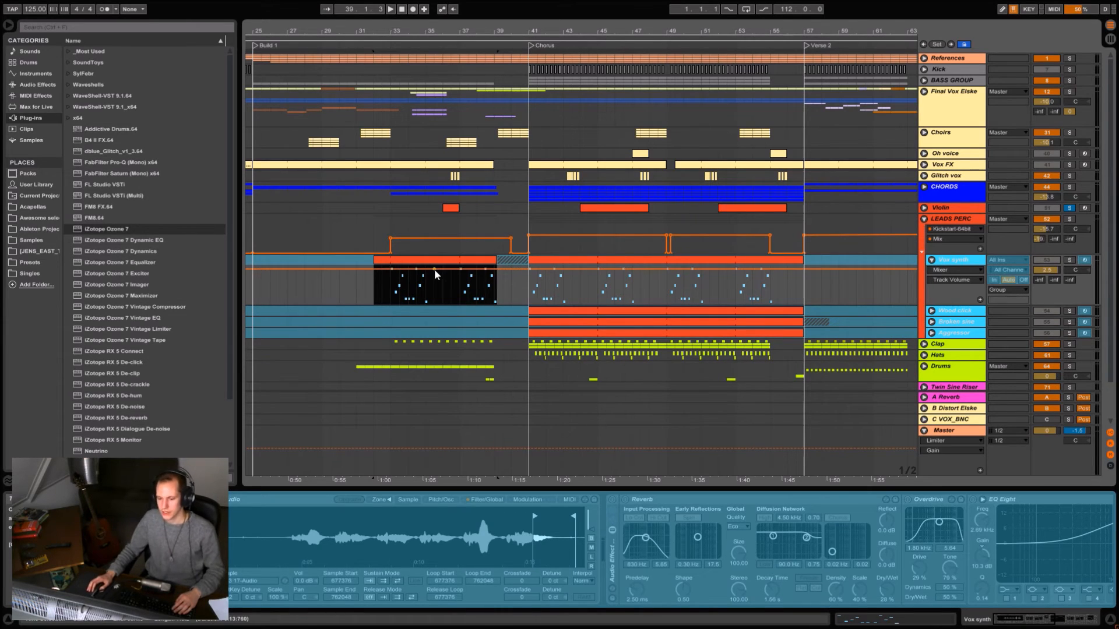
- Unfreeze the Vox synth track and show its sample waveform around the Sample Start marker
click(407, 282)
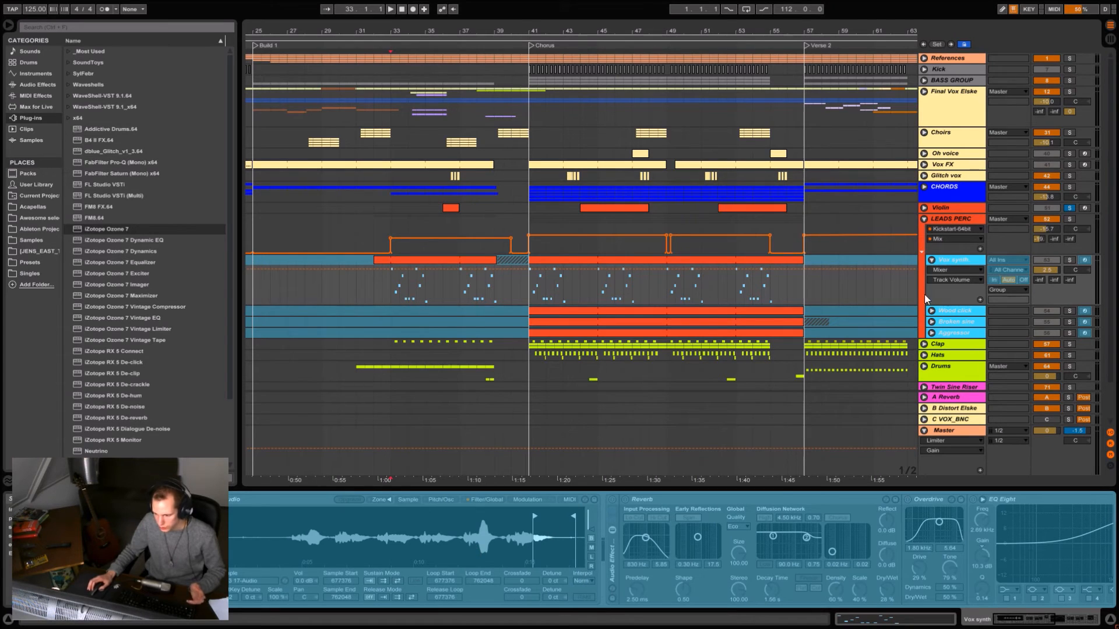
right_click(969, 260)
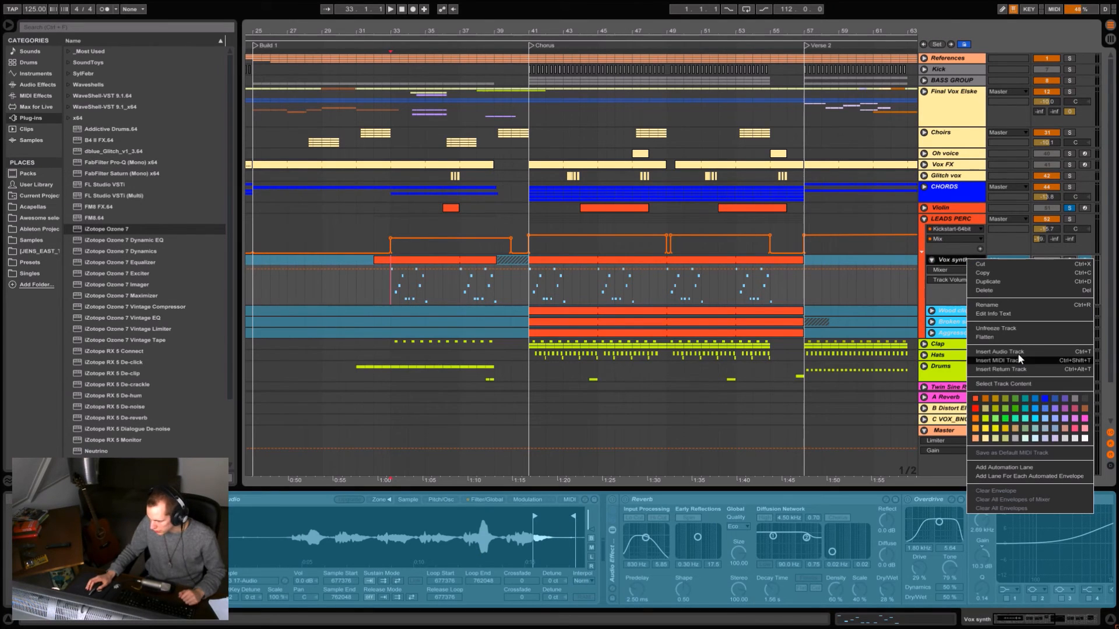
click(1018, 337)
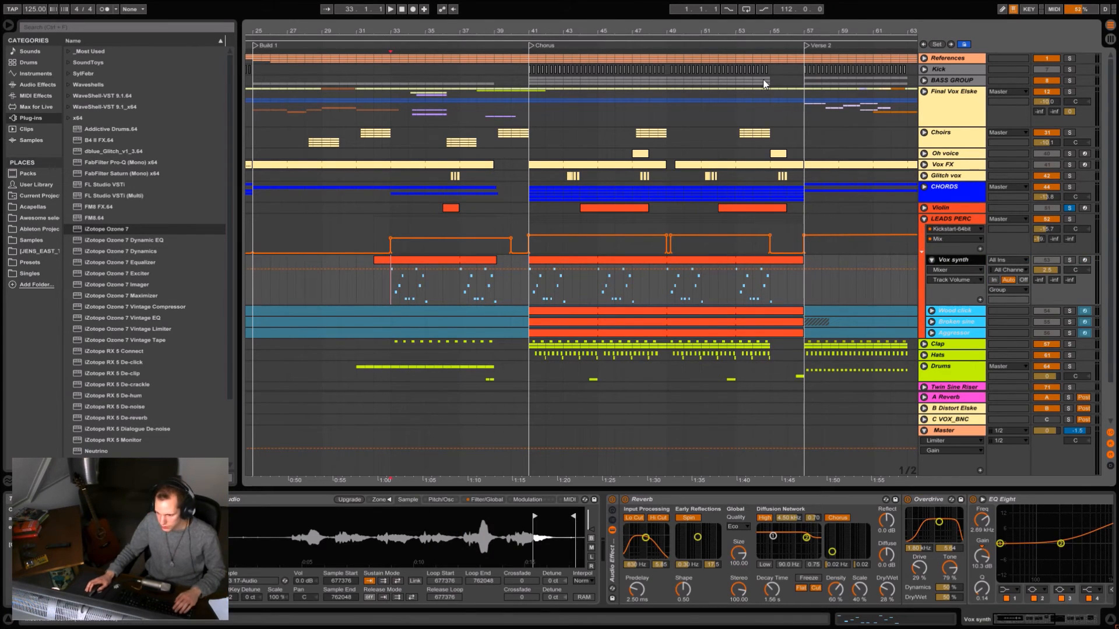
drag(504, 557, 507, 522)
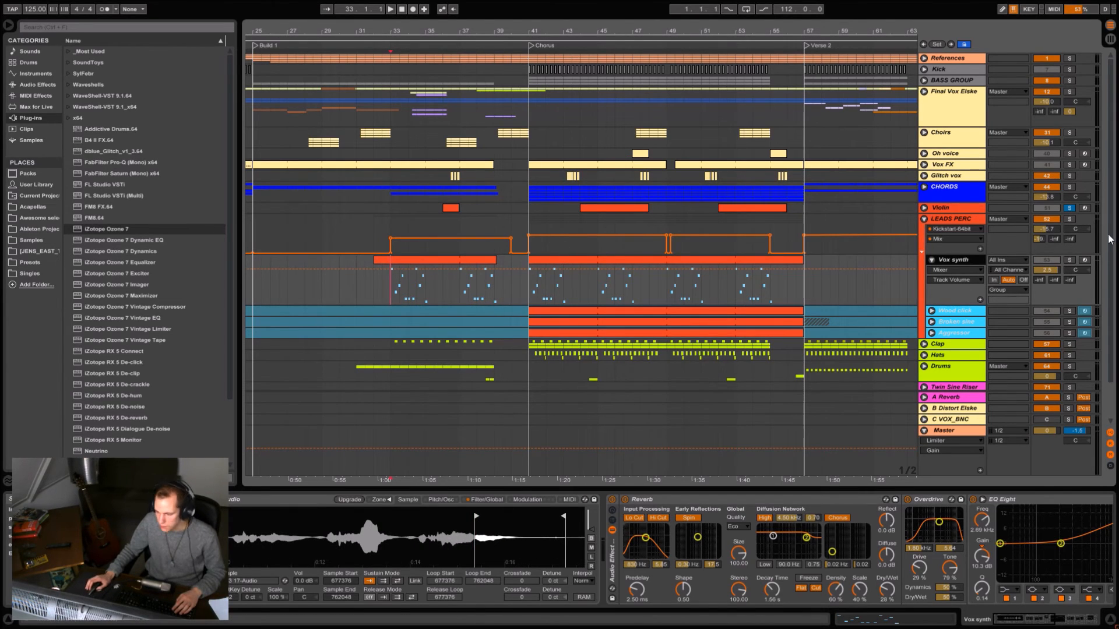
- Solo the Vox synth track and audition it from bar 33 and from the start of the Chorus
click(1066, 263)
key(space)
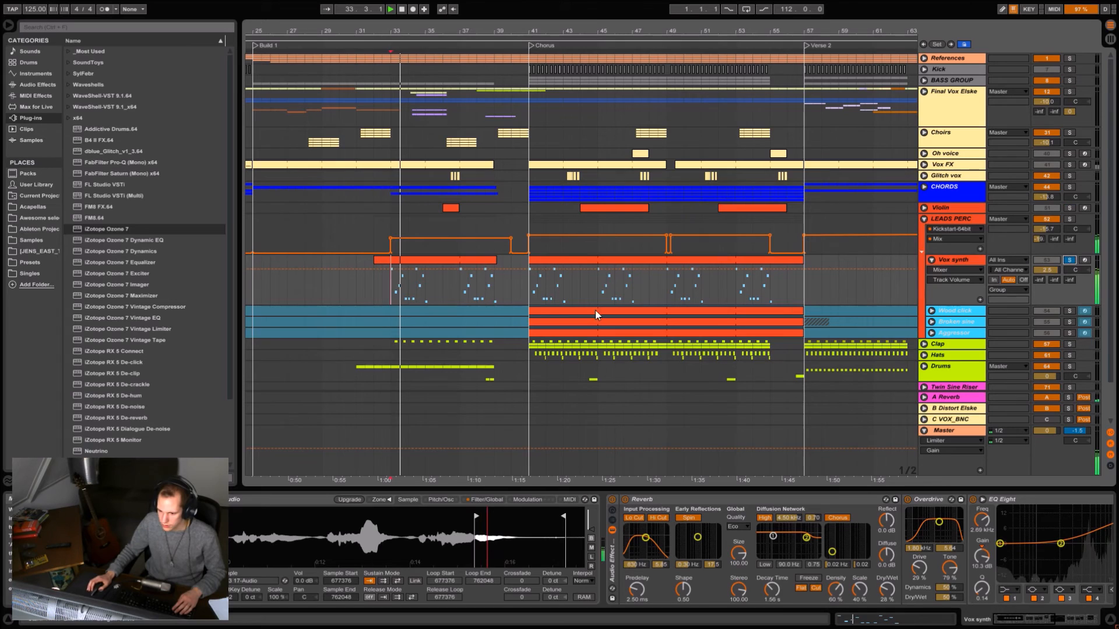
click(532, 301)
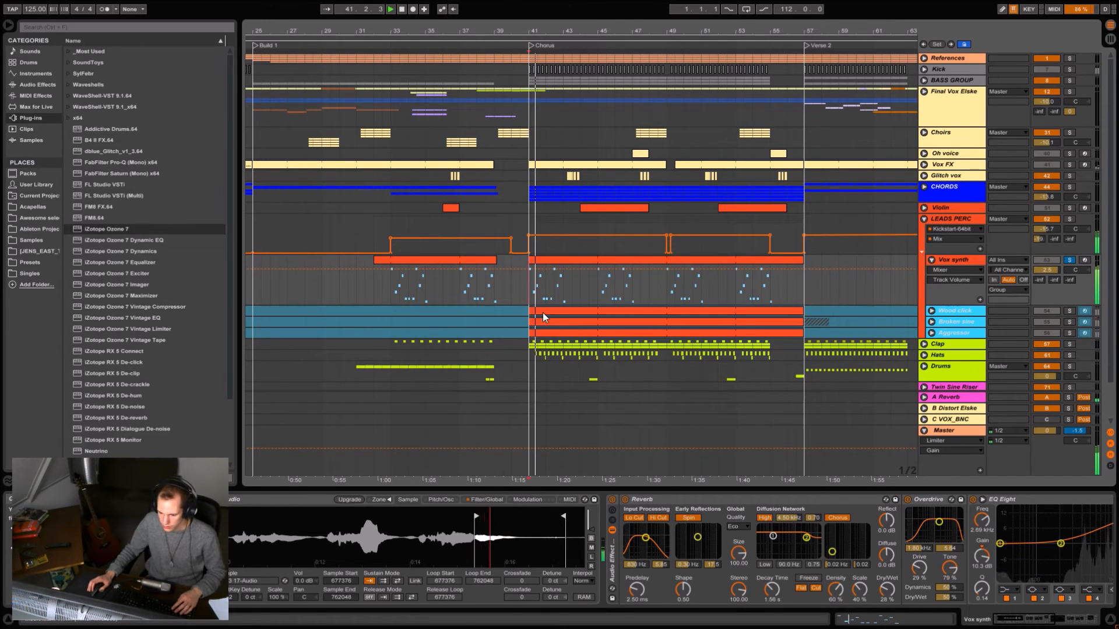
- Try earlier Sample Start points of 549718 and 422192 on the Vox synth sample, replaying the Chorus opening with each
drag(476, 516, 341, 516)
key(space)
key(space)
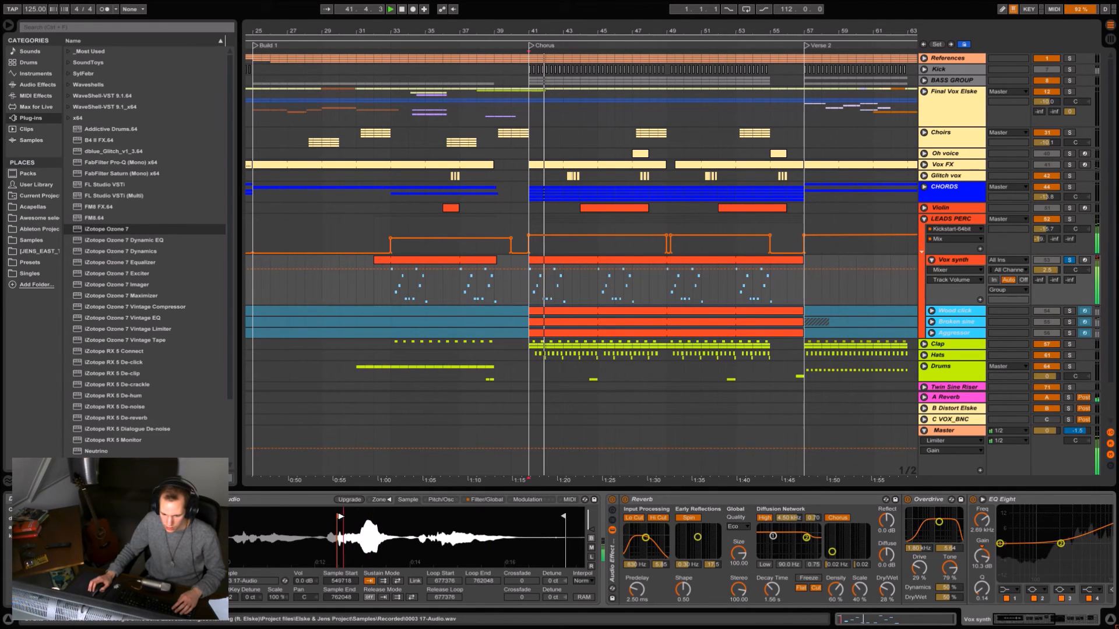
drag(340, 516, 234, 517)
key(space)
key(space)
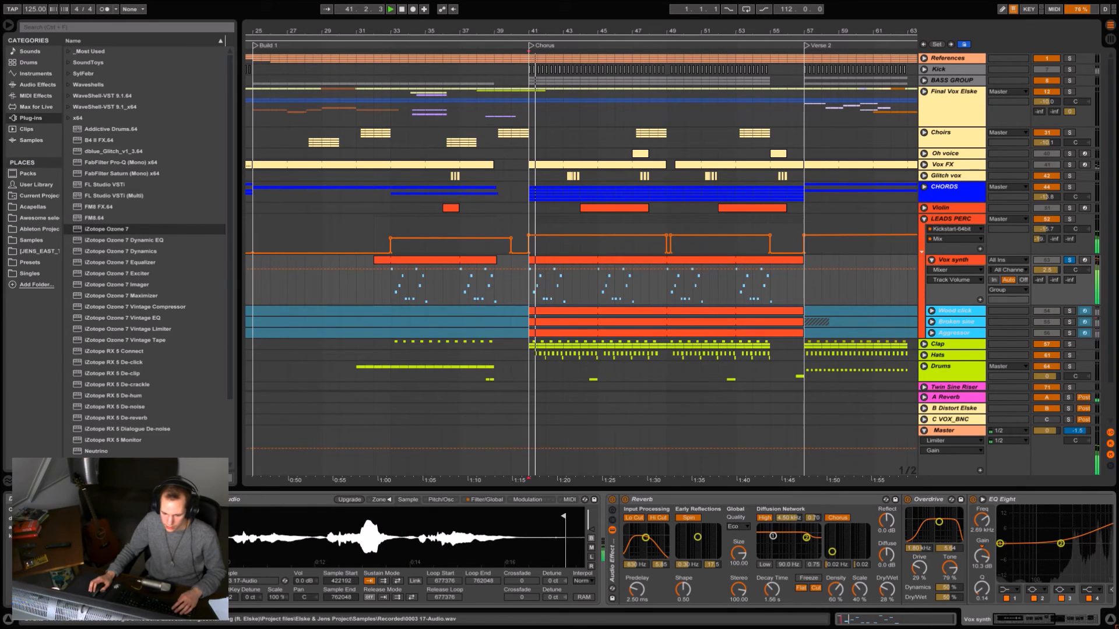
- Return the Vox synth's Sample Start to 677376 and replay the Chorus opening
drag(237, 523, 377, 527)
key(space)
key(space)
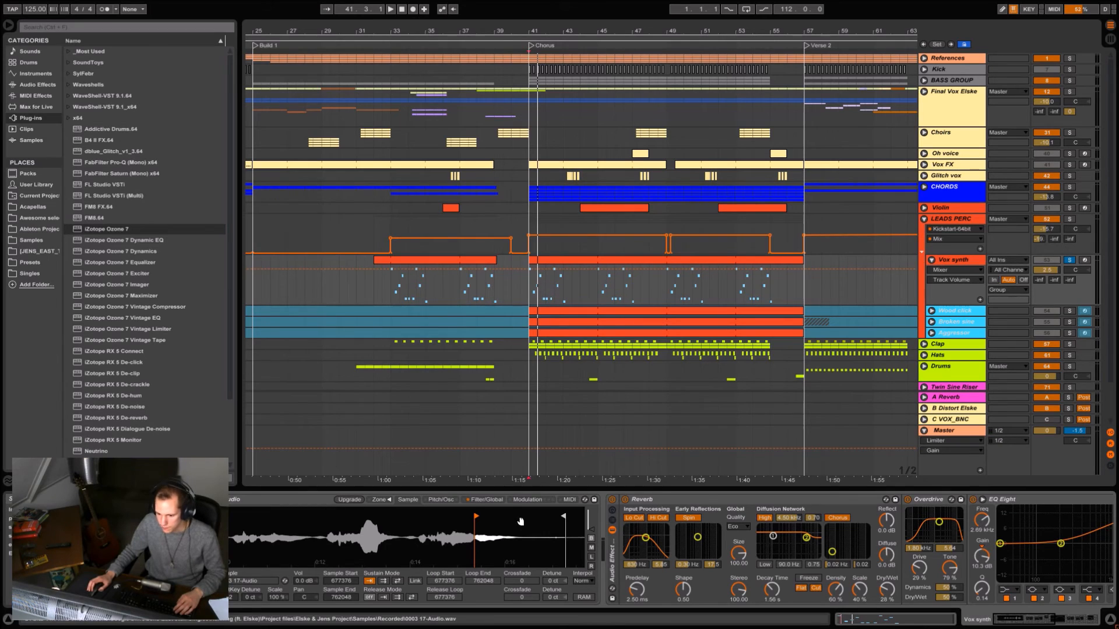
- Examine the Vox synth sampler's filter and volume envelopes and its Reverb, Overdrive, EQ Eight and Auto Filter devices
click(484, 500)
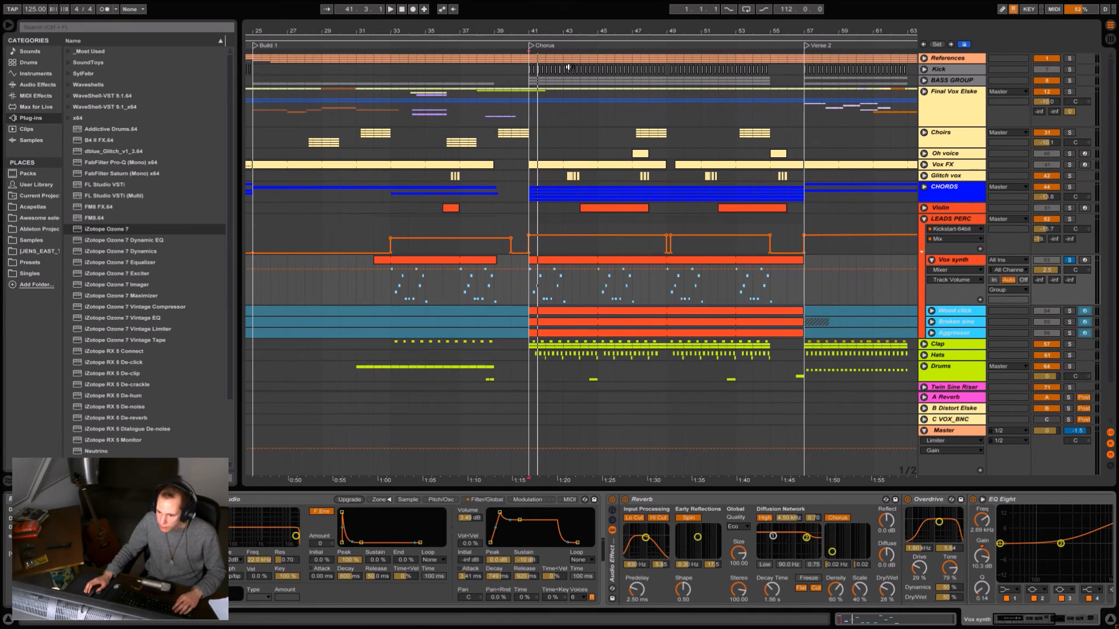
click(531, 293)
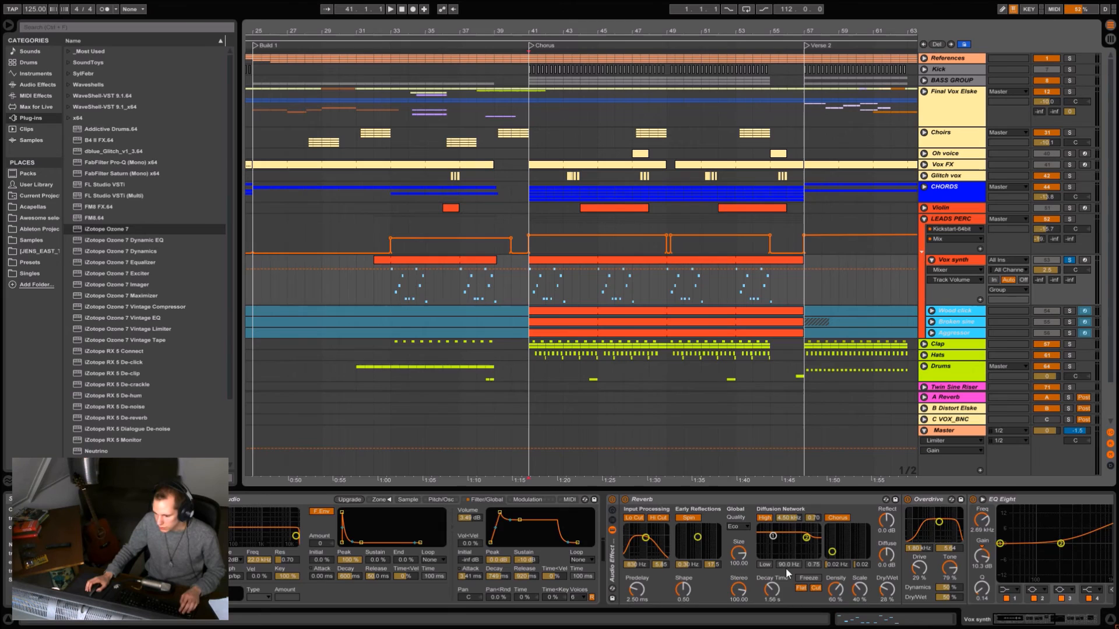
drag(786, 567, 529, 562)
drag(659, 576, 355, 513)
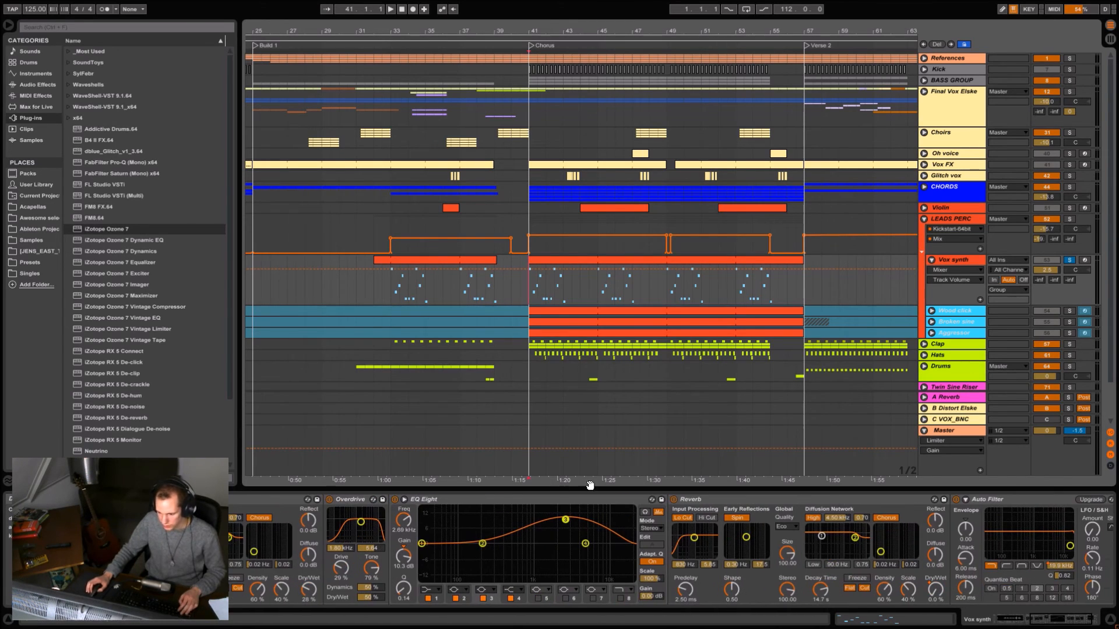
drag(600, 574, 466, 580)
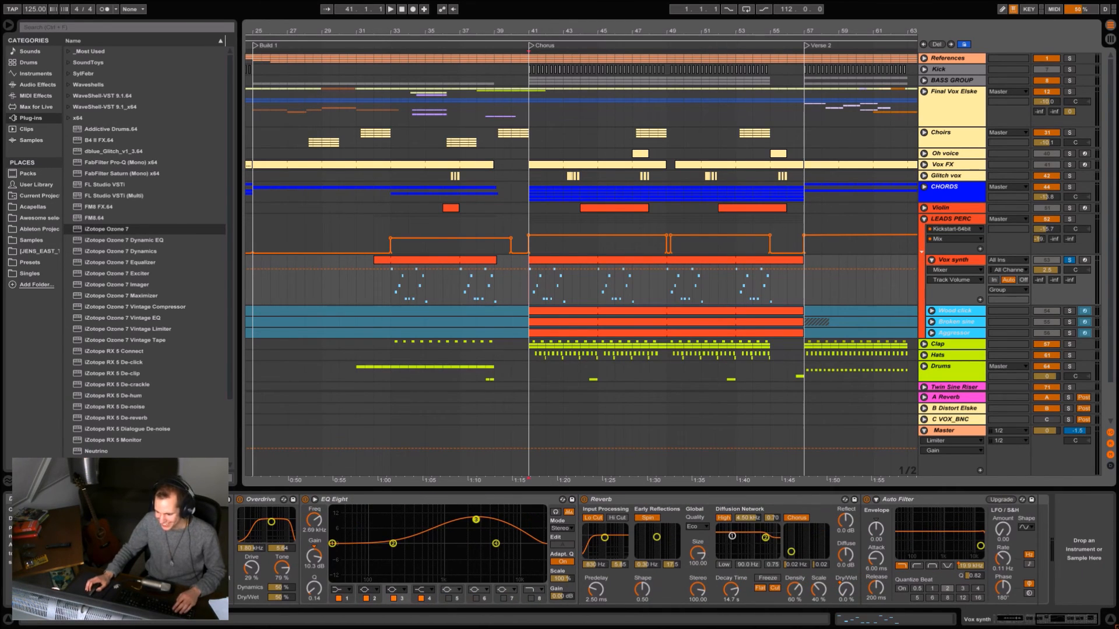
- Display the Dry/Wet automation of the Vox synth's second Reverb and audition it from bar 33 and near bar 36
click(846, 590)
click(390, 273)
key(space)
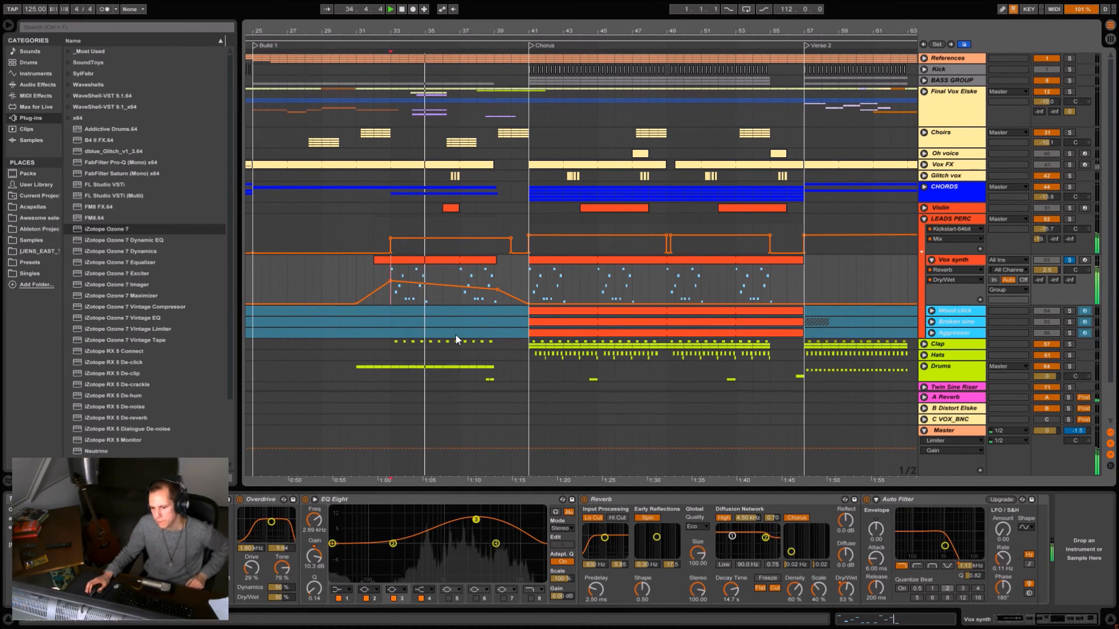
click(459, 272)
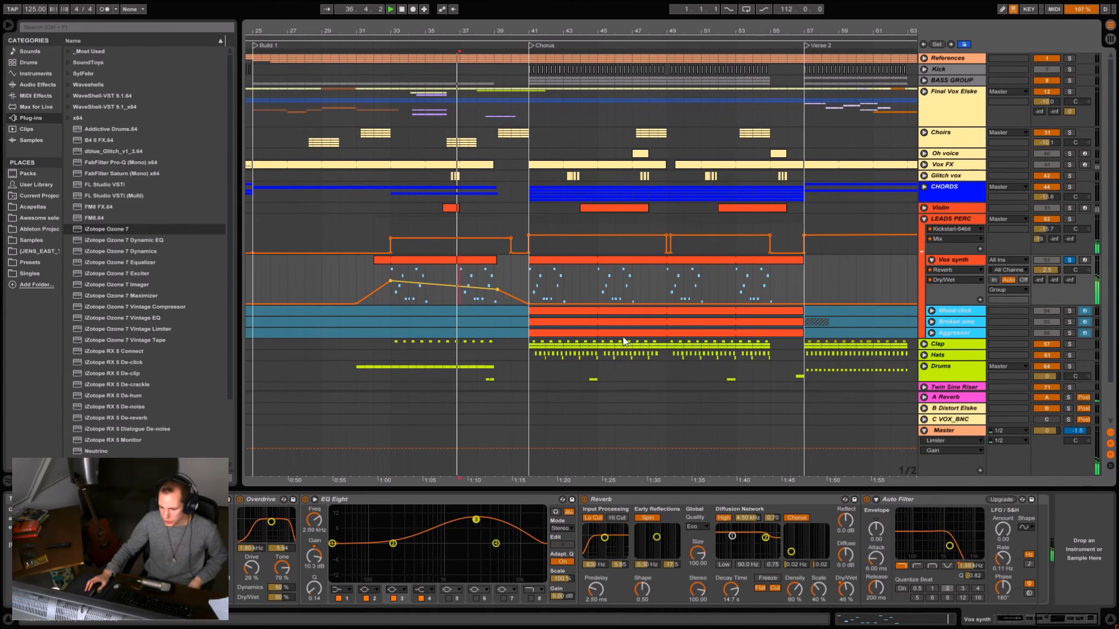
- Display the Vox synth's Auto Filter Frequency automation during playback, stop, and move the insert position back to bar 33
click(971, 566)
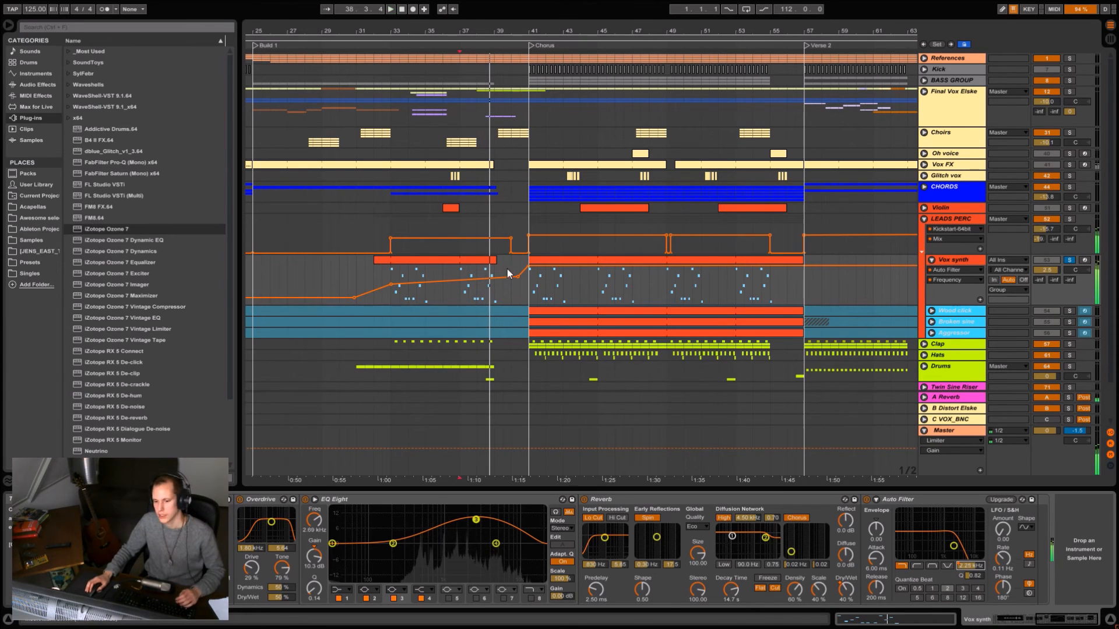
key(space)
click(494, 299)
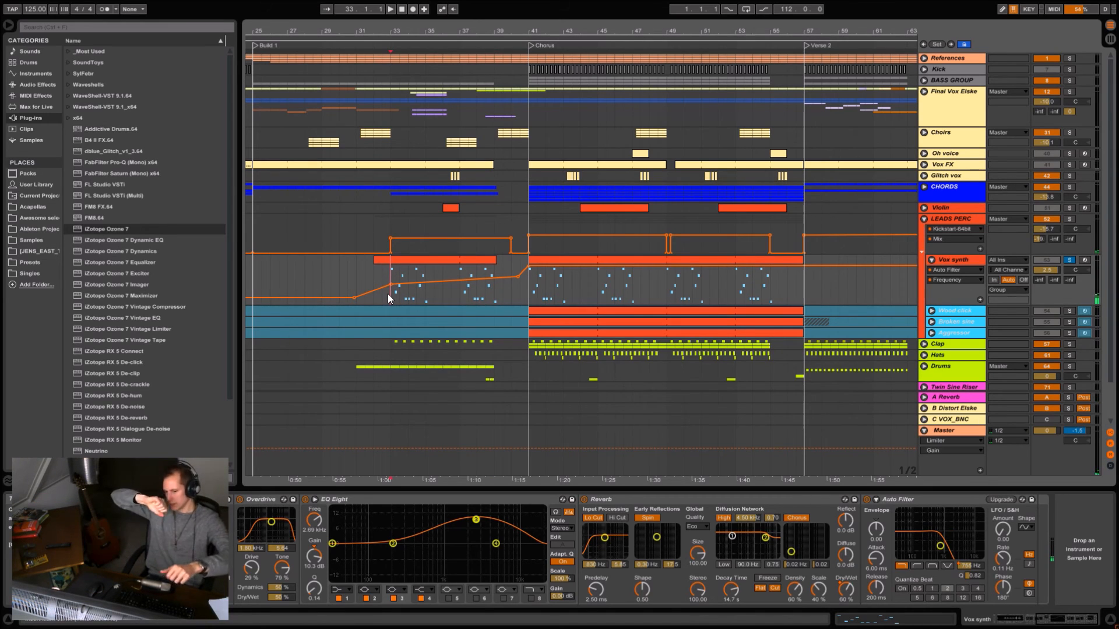
- Audition the soloed Vox synth from the start of the Chorus, stop playback and unsolo the track
click(529, 295)
key(space)
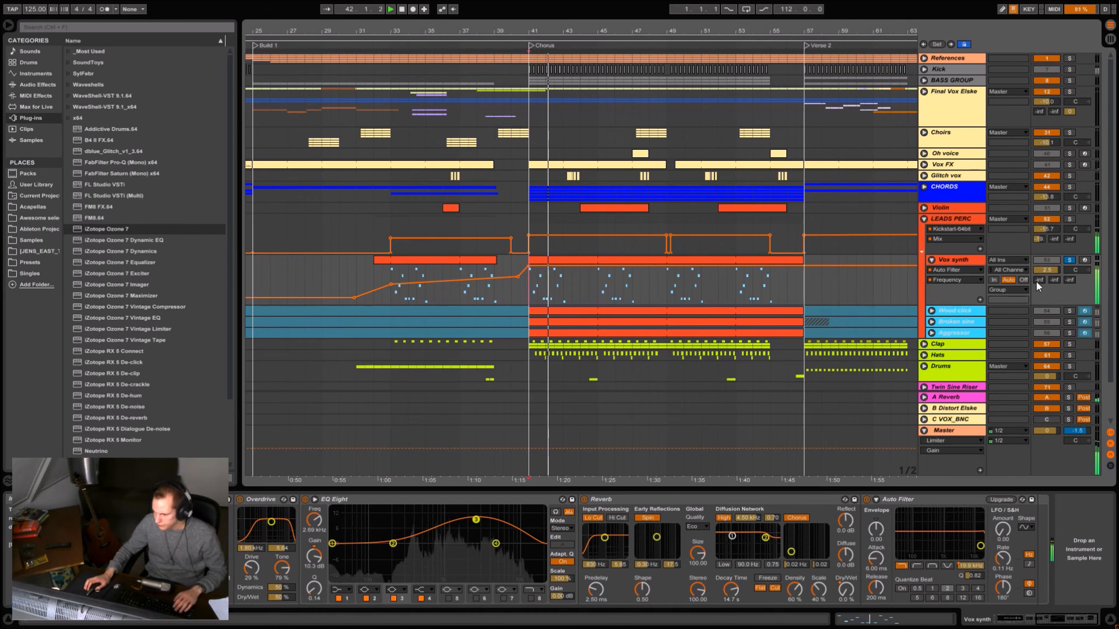
click(1069, 260)
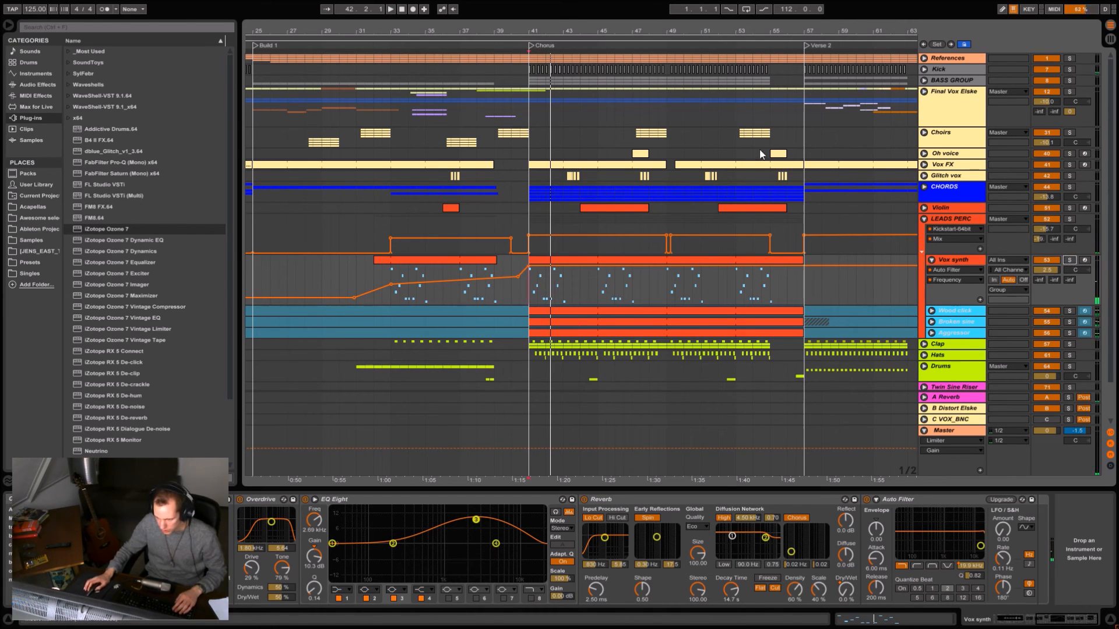
- Solo and unfold the Wood click track, and audition its clip from the start of the Chorus
drag(675, 30, 651, 108)
click(931, 310)
scroll(1060, 278, down, 1)
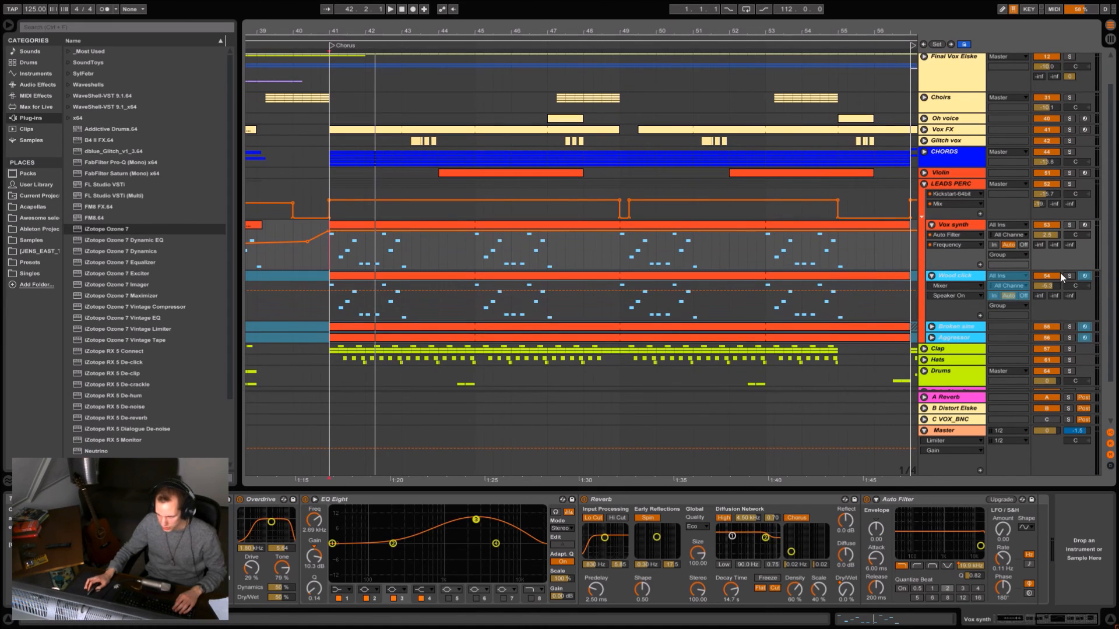
click(688, 278)
key(space)
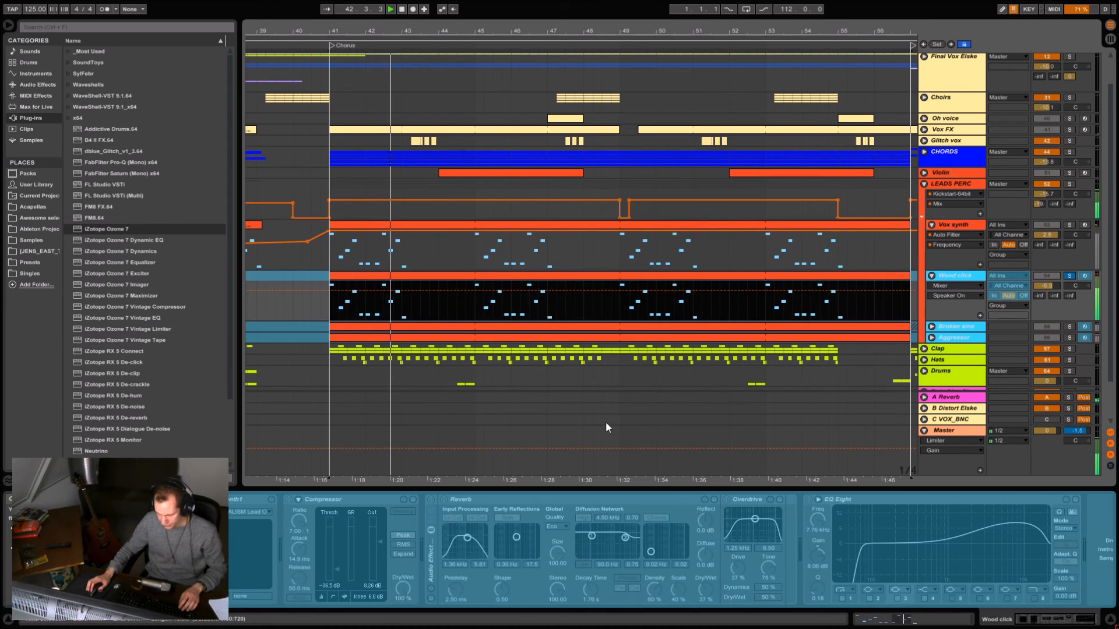
key(space)
- Solo the Broken sine track, show its devices and audition it from the start of the Chorus
click(1069, 326)
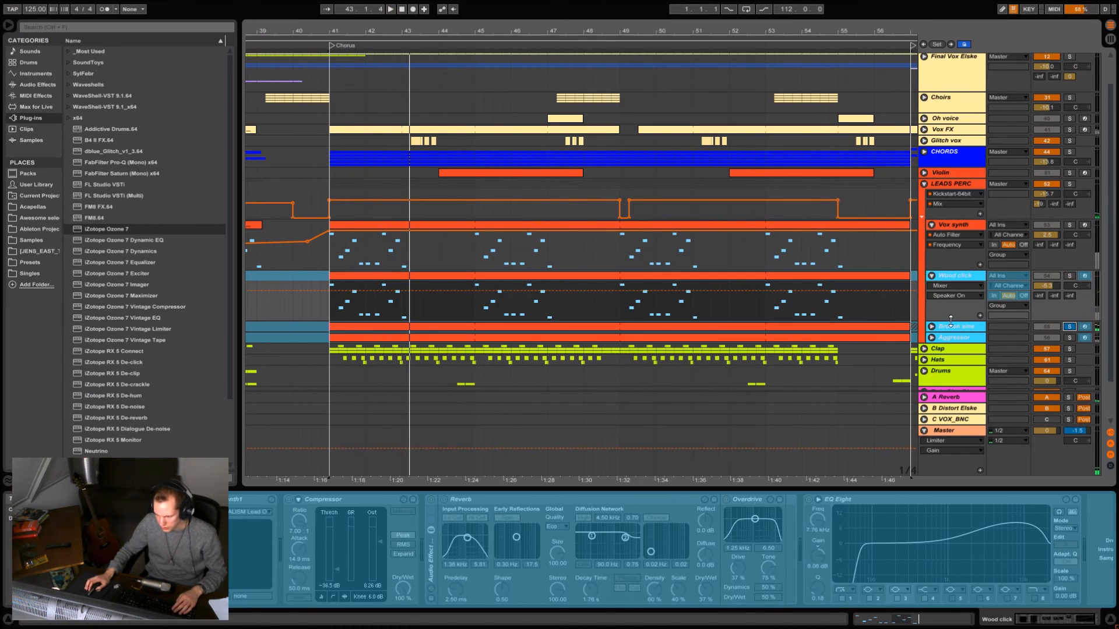
click(955, 330)
double_click(954, 330)
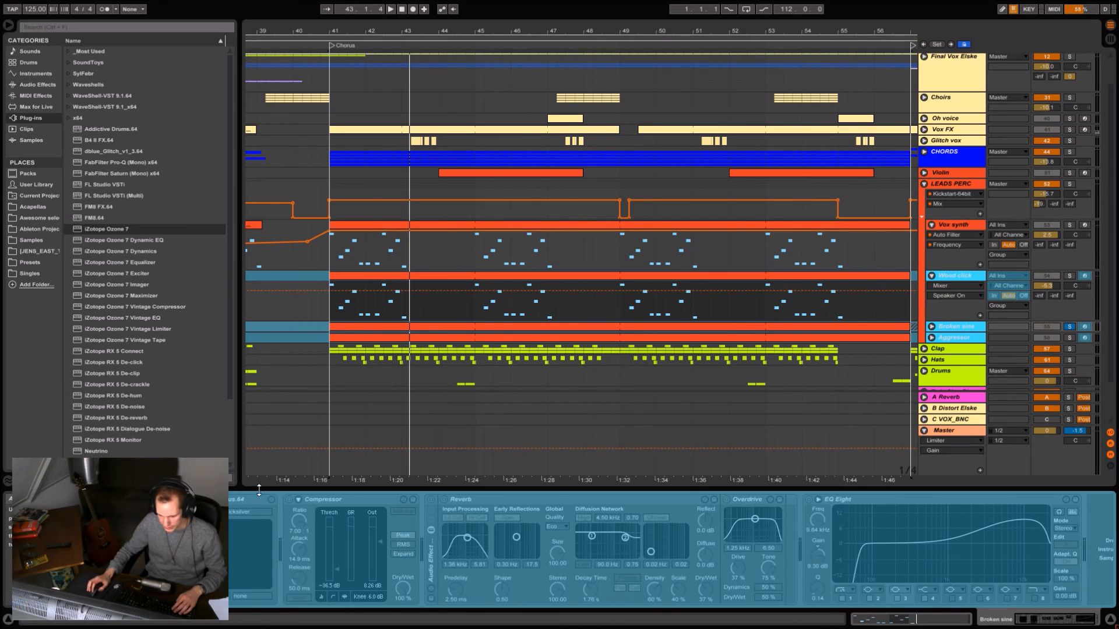
key(space)
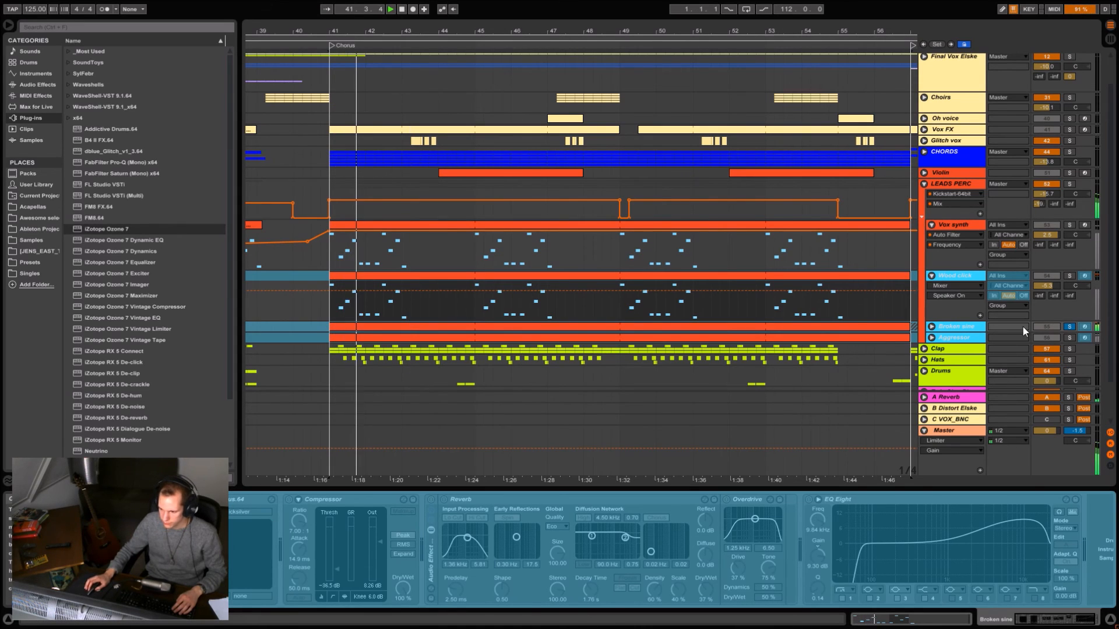
- Unfold the Broken sine and Aggressor tracks, and audition Aggressor soloed from the start of the Chorus
click(931, 337)
scroll(950, 307, down, 1)
key(space)
click(931, 291)
scroll(943, 278, down, 2)
click(954, 274)
key(s)
key(space)
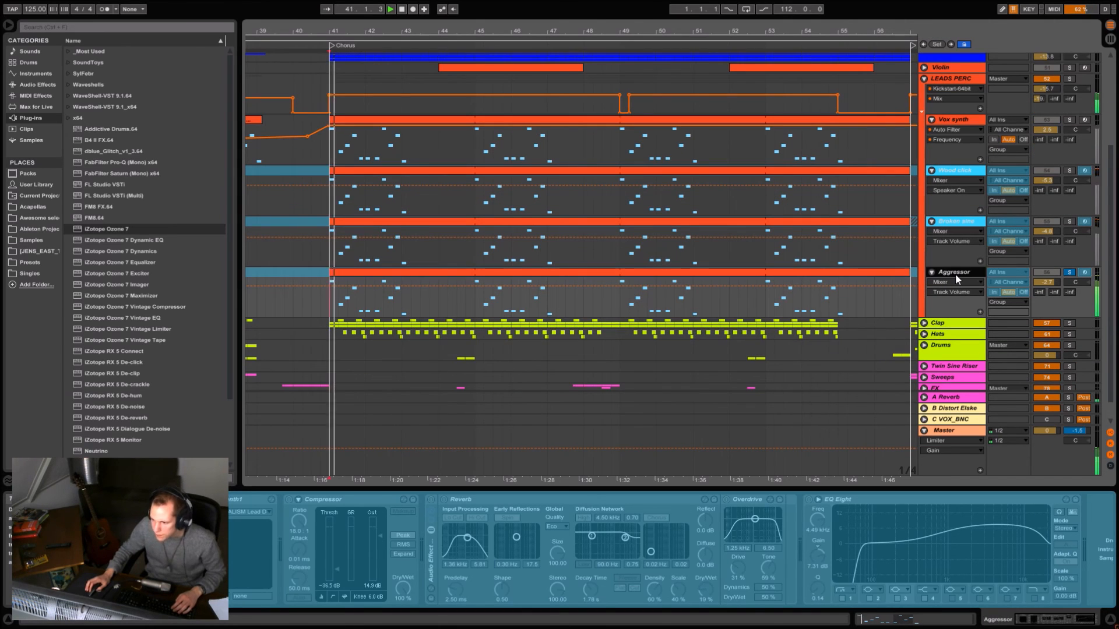
- Open the Vox synth's Chorus 2 clip to examine its MIDI notes, and close the clip view
click(375, 307)
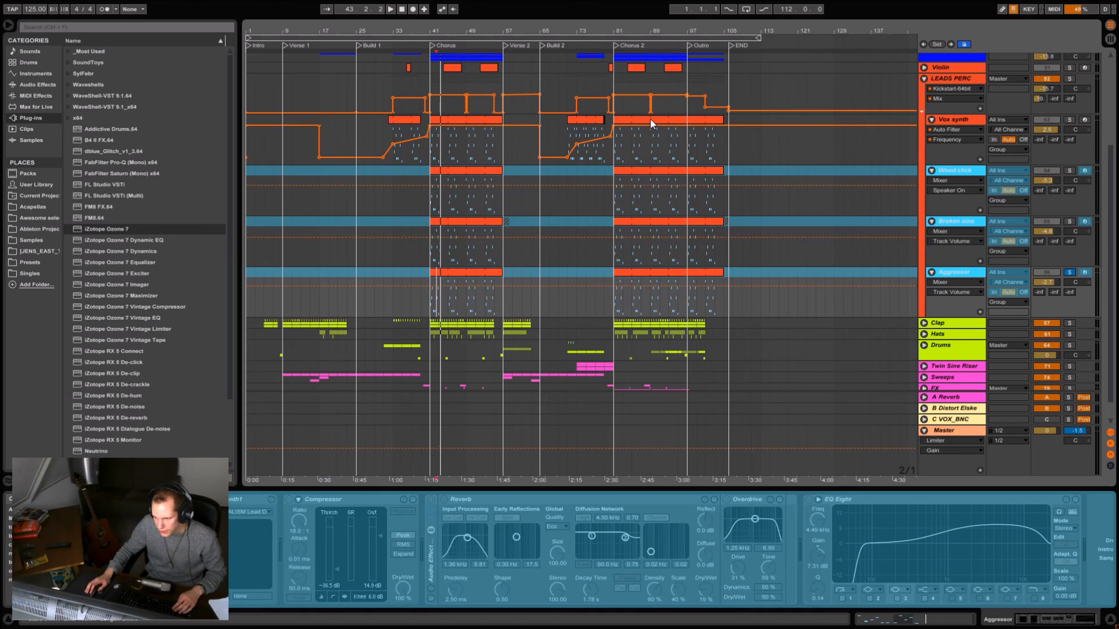
double_click(651, 122)
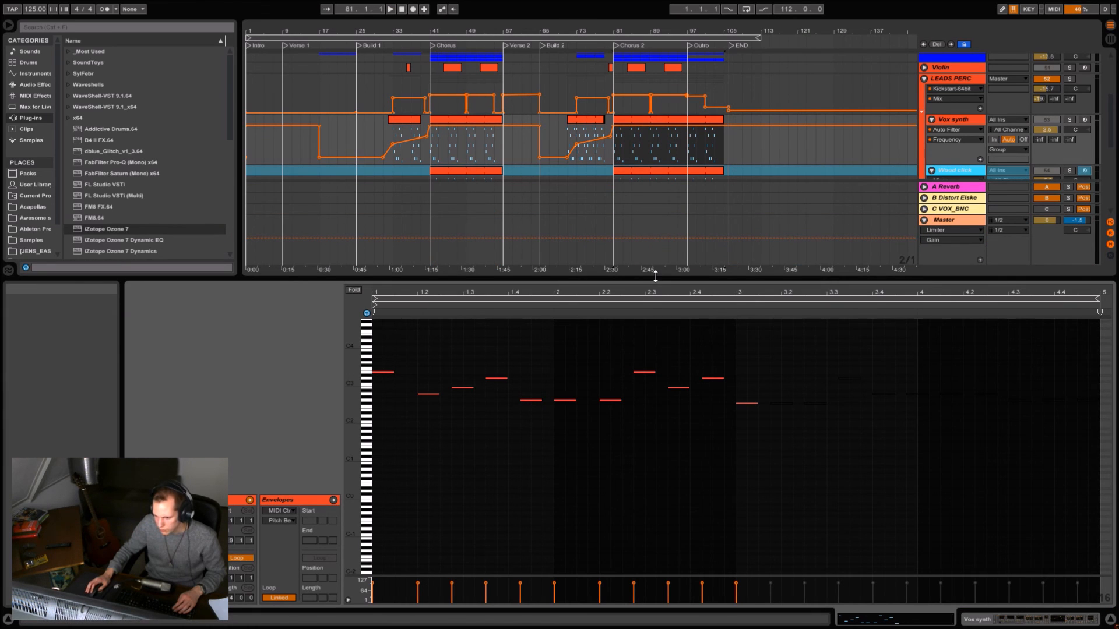
key(ctrl+alt+l)
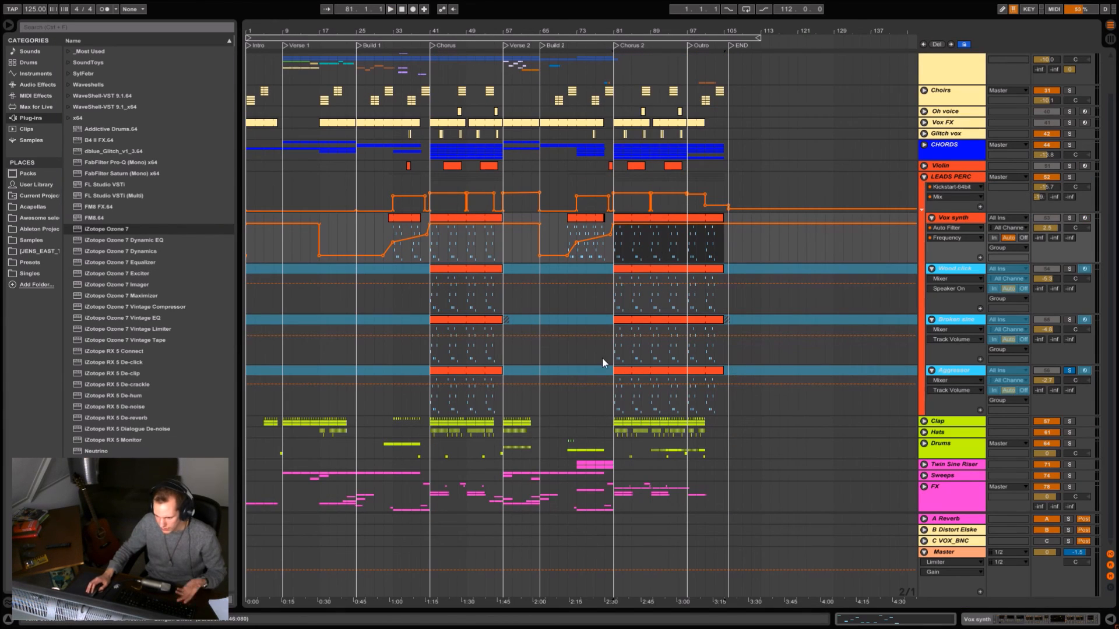
- Fold the four lead percussion tracks and show the LEADS PERC group's devices while playing Chorus 2
scroll(638, 355, up, 3)
click(931, 259)
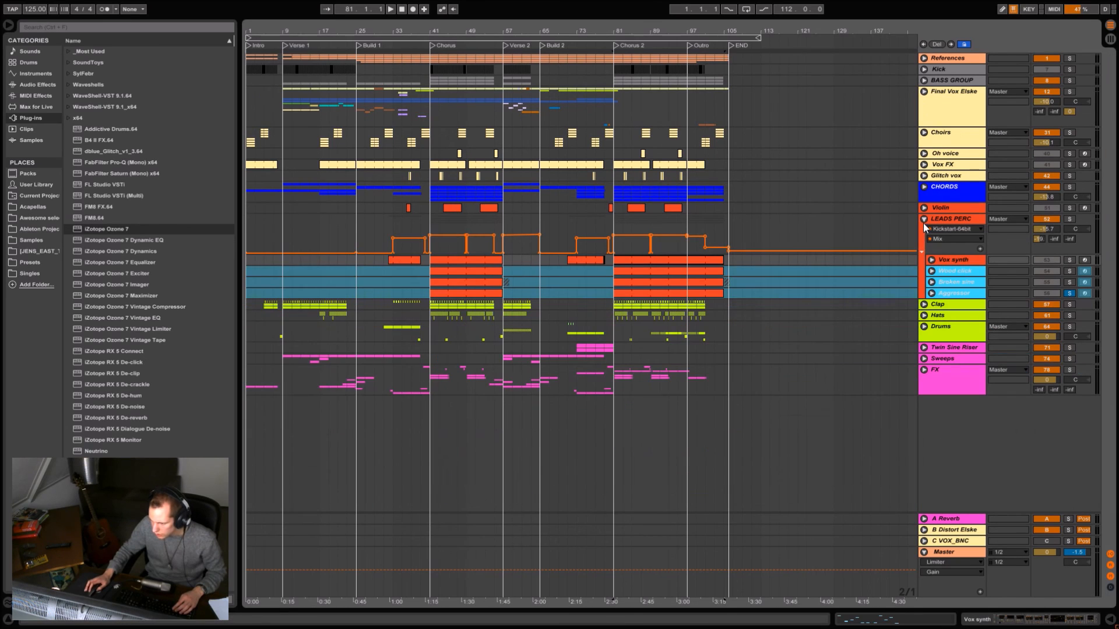
click(923, 218)
double_click(938, 219)
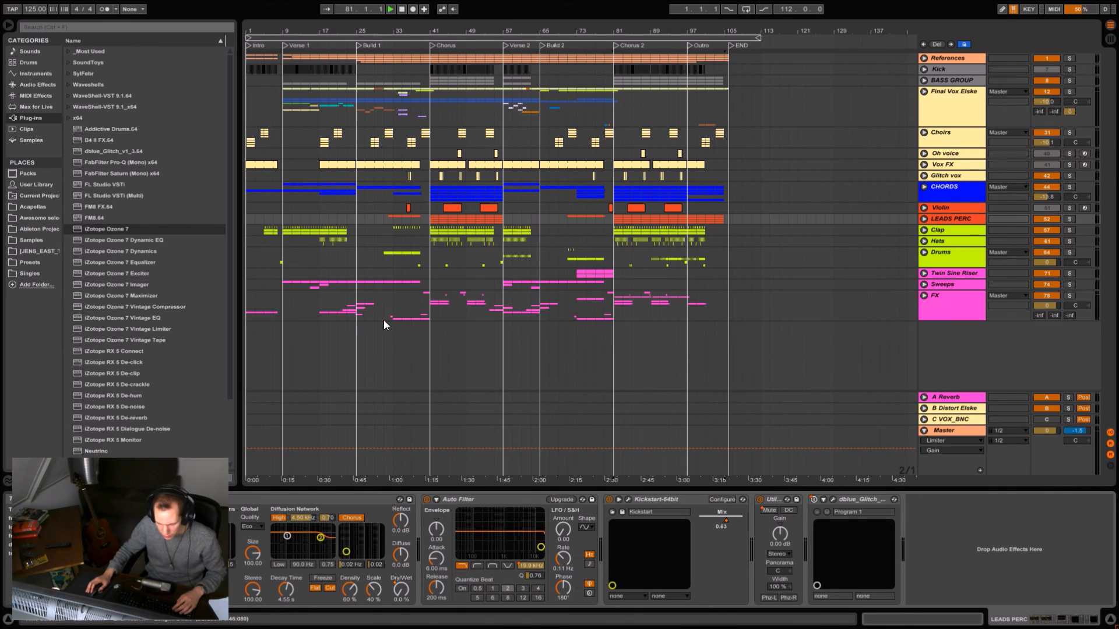
click(923, 218)
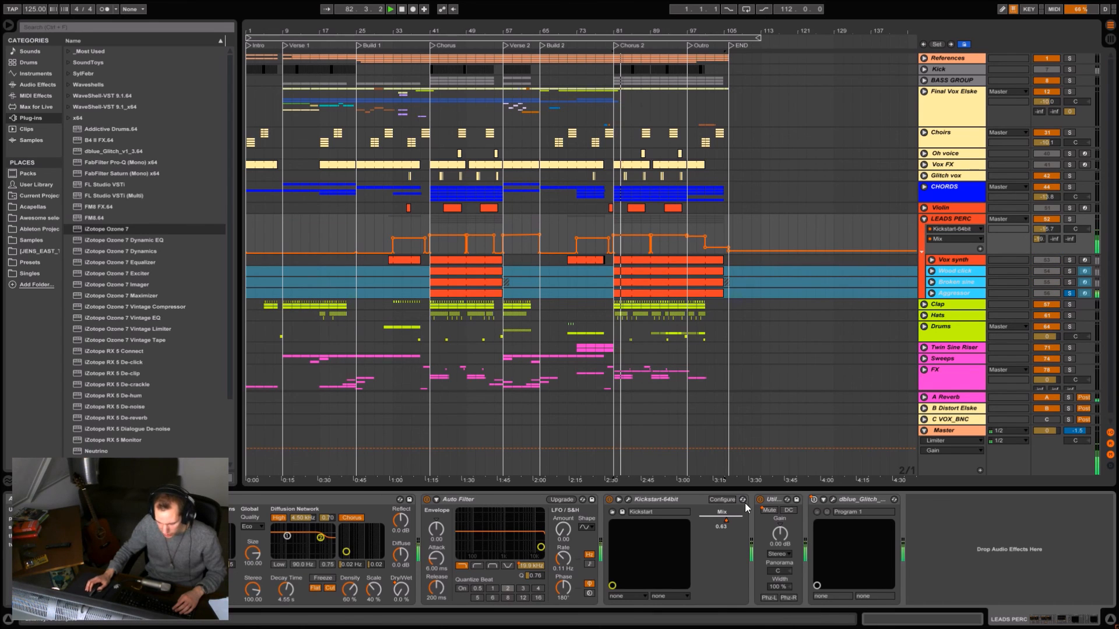
- Display the LEADS PERC group's automation for Utility Mute, Auto Filter Frequency and Reverb Dry/Wet
click(771, 511)
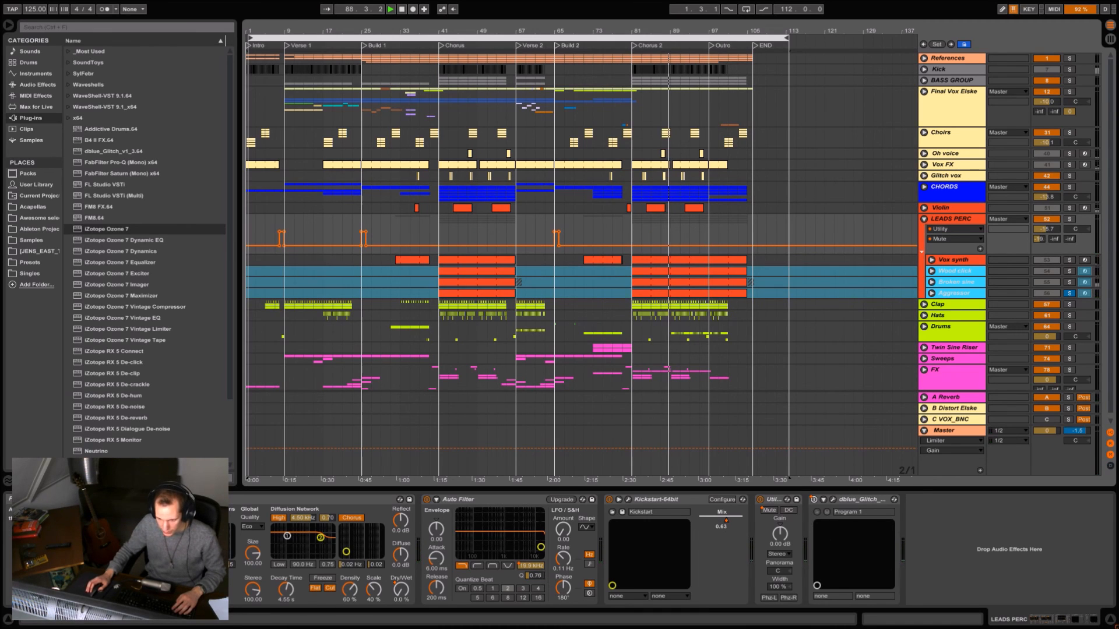
click(531, 566)
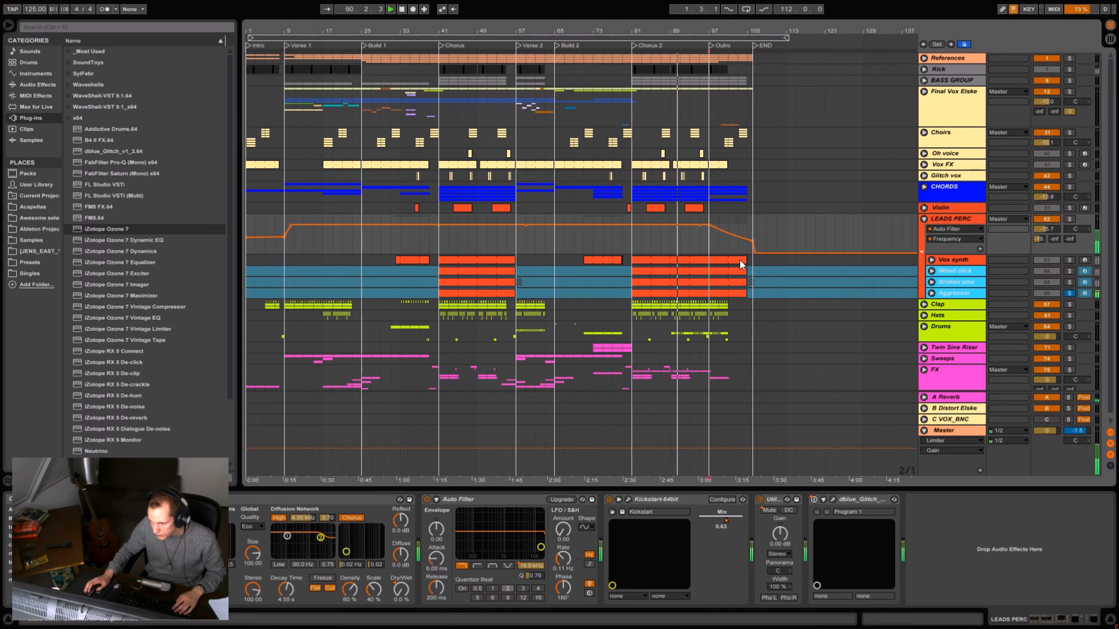
click(401, 589)
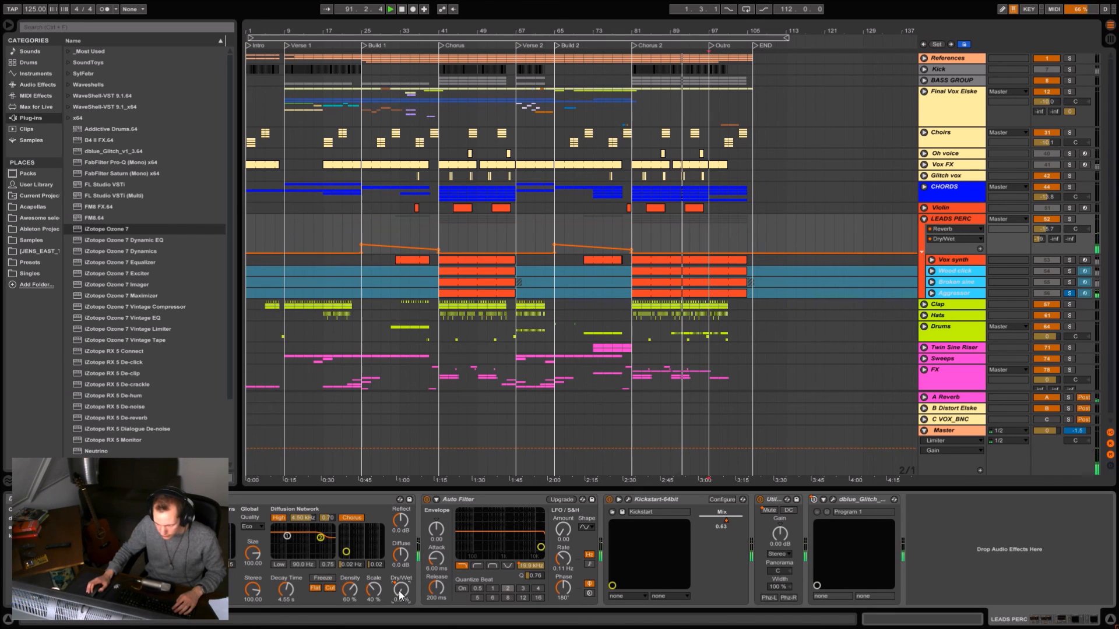
- Audition the LEADS PERC group's Reverb Dry/Wet automation from bar 33 and fold the group
click(399, 243)
right_click(400, 243)
click(403, 225)
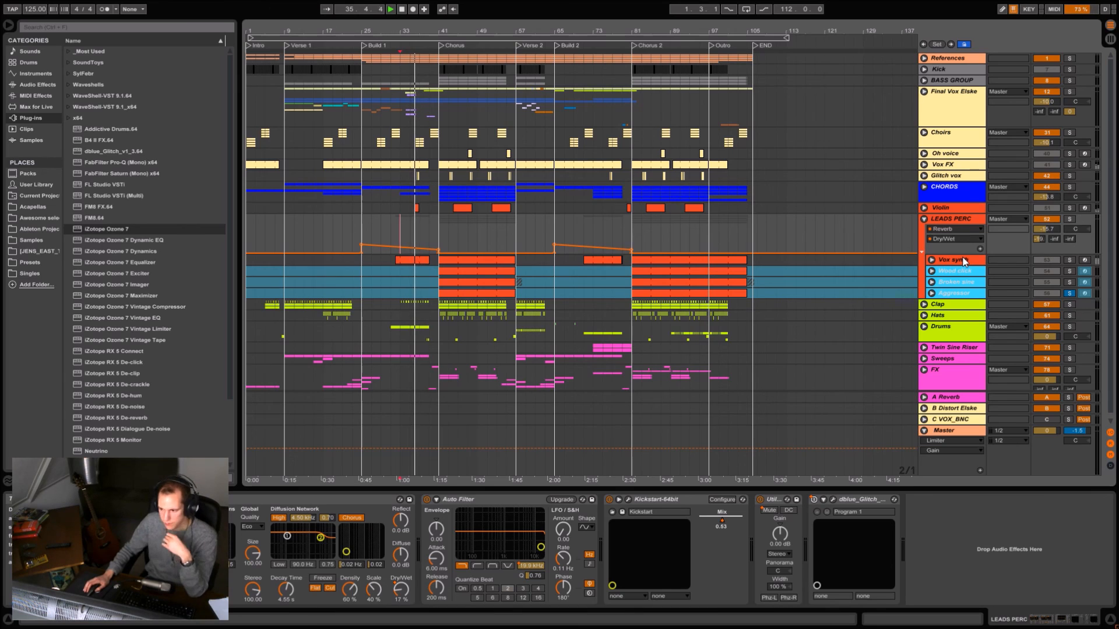
click(924, 220)
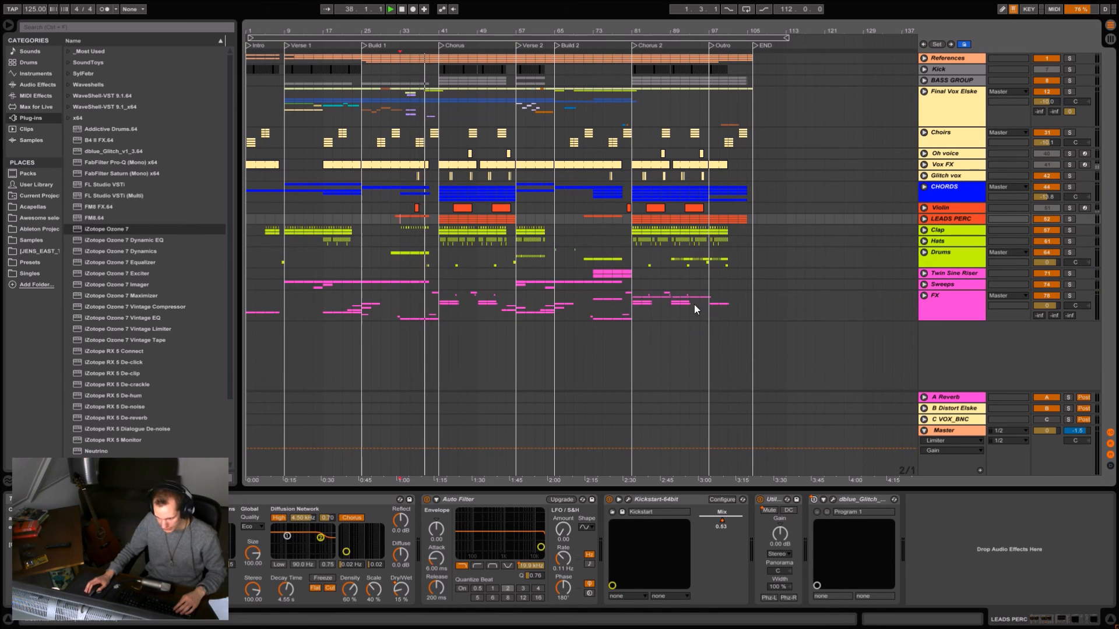